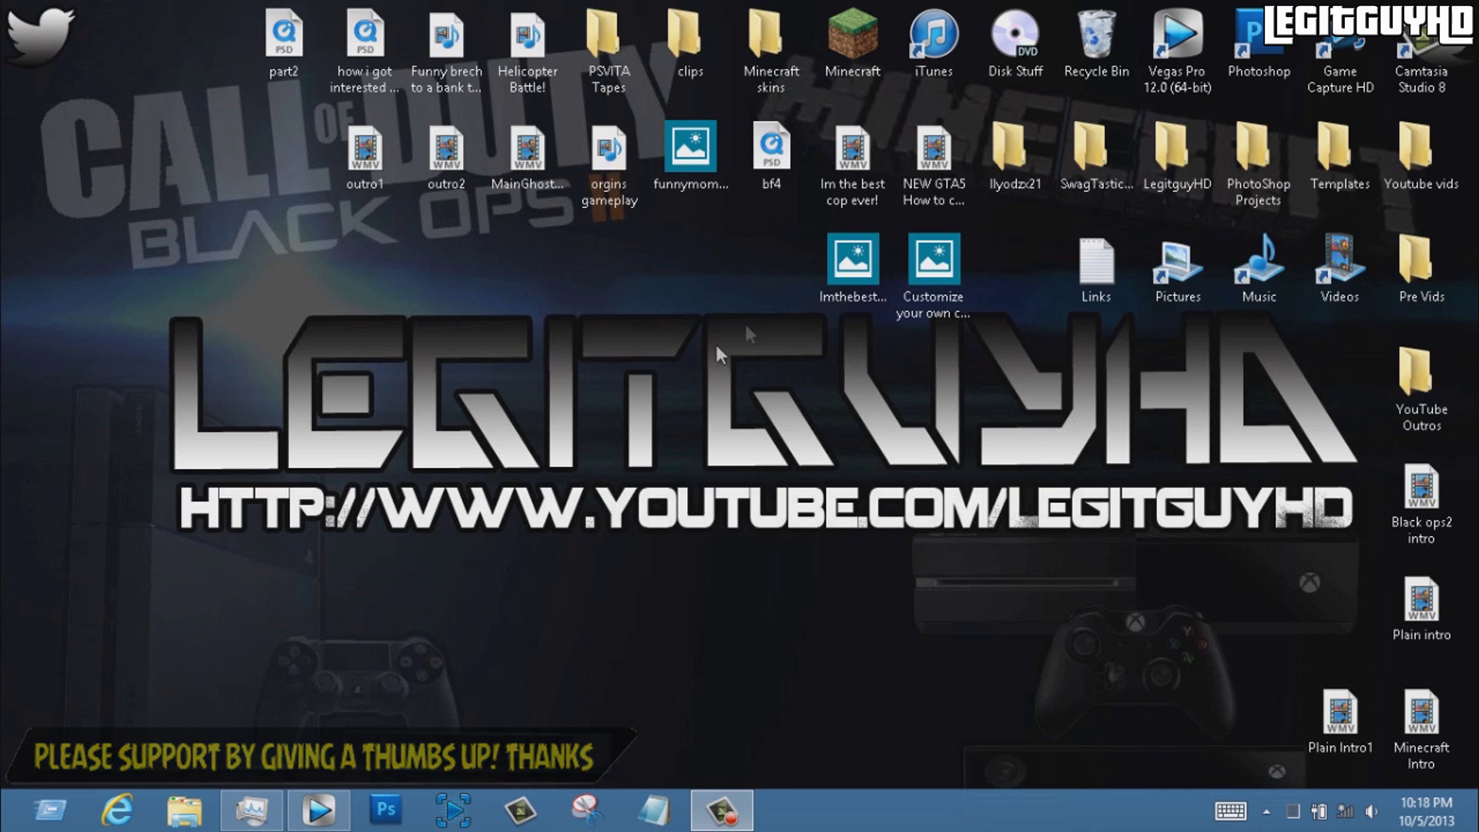
# Watch the outro2 video, then return to the Vegas project and position the playhead
pyautogui.doubleClick(466, 161)
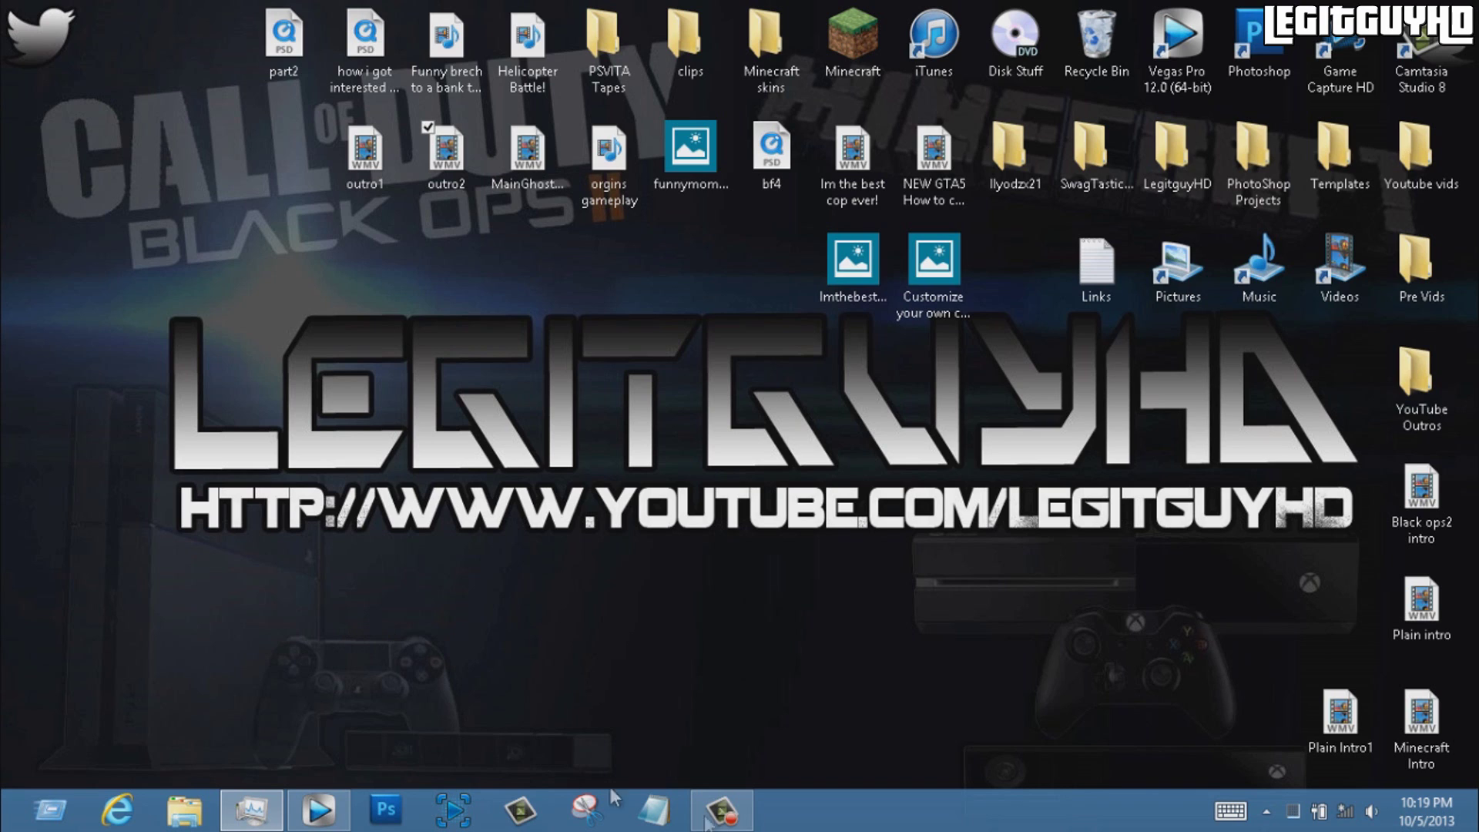
pyautogui.click(325, 802)
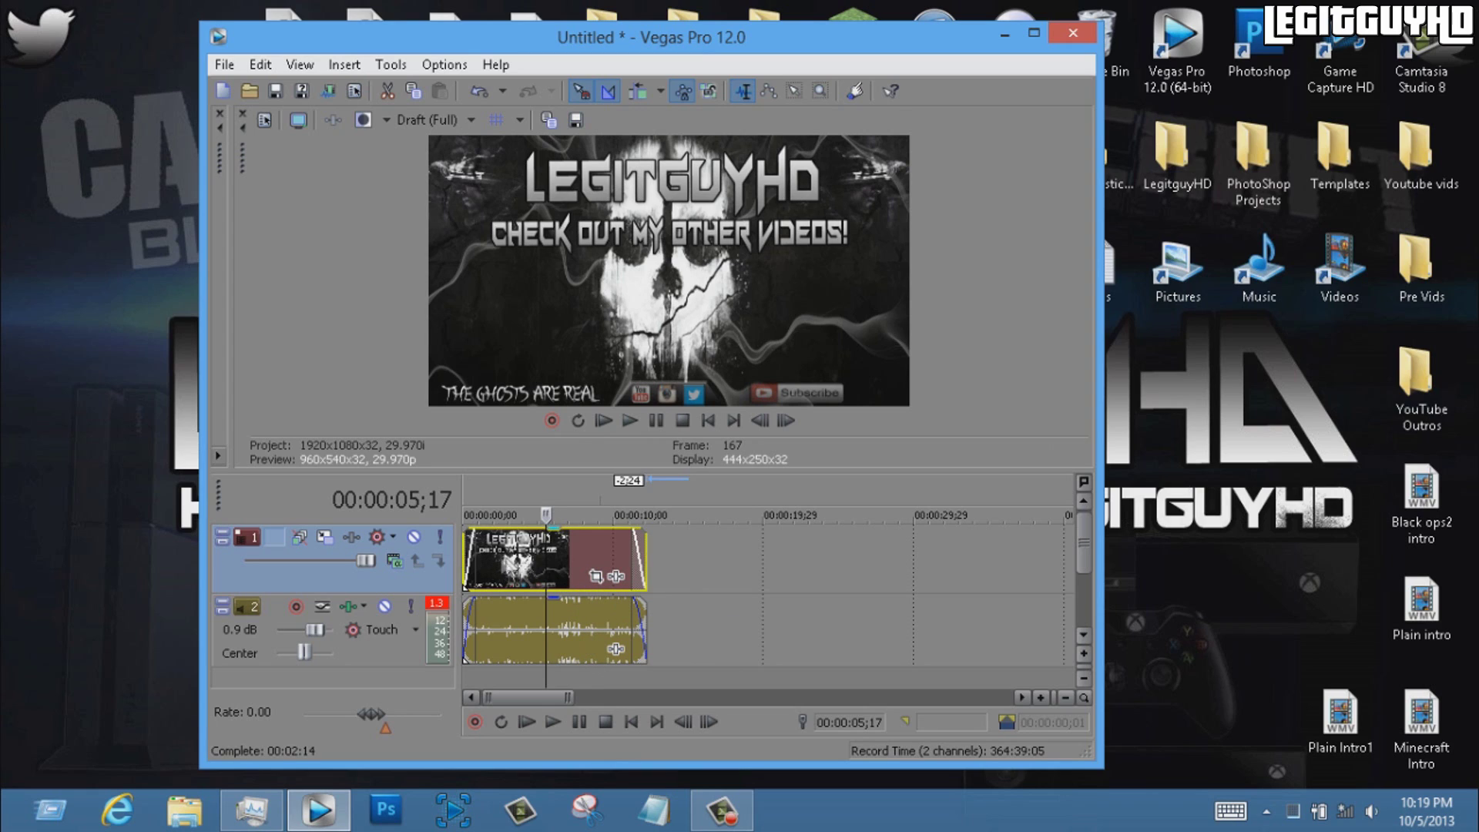
pyautogui.click(646, 560)
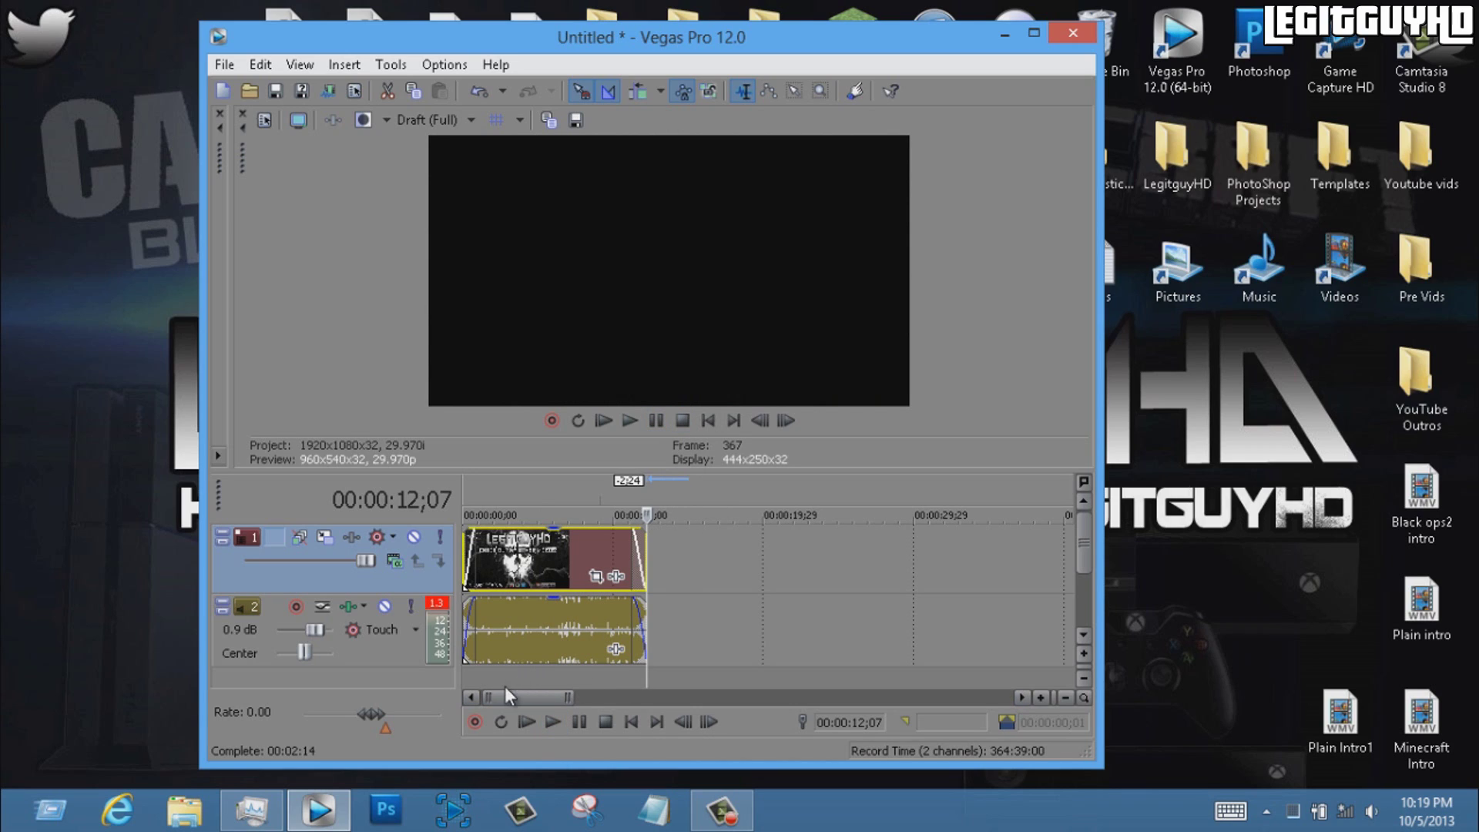
pyautogui.click(466, 670)
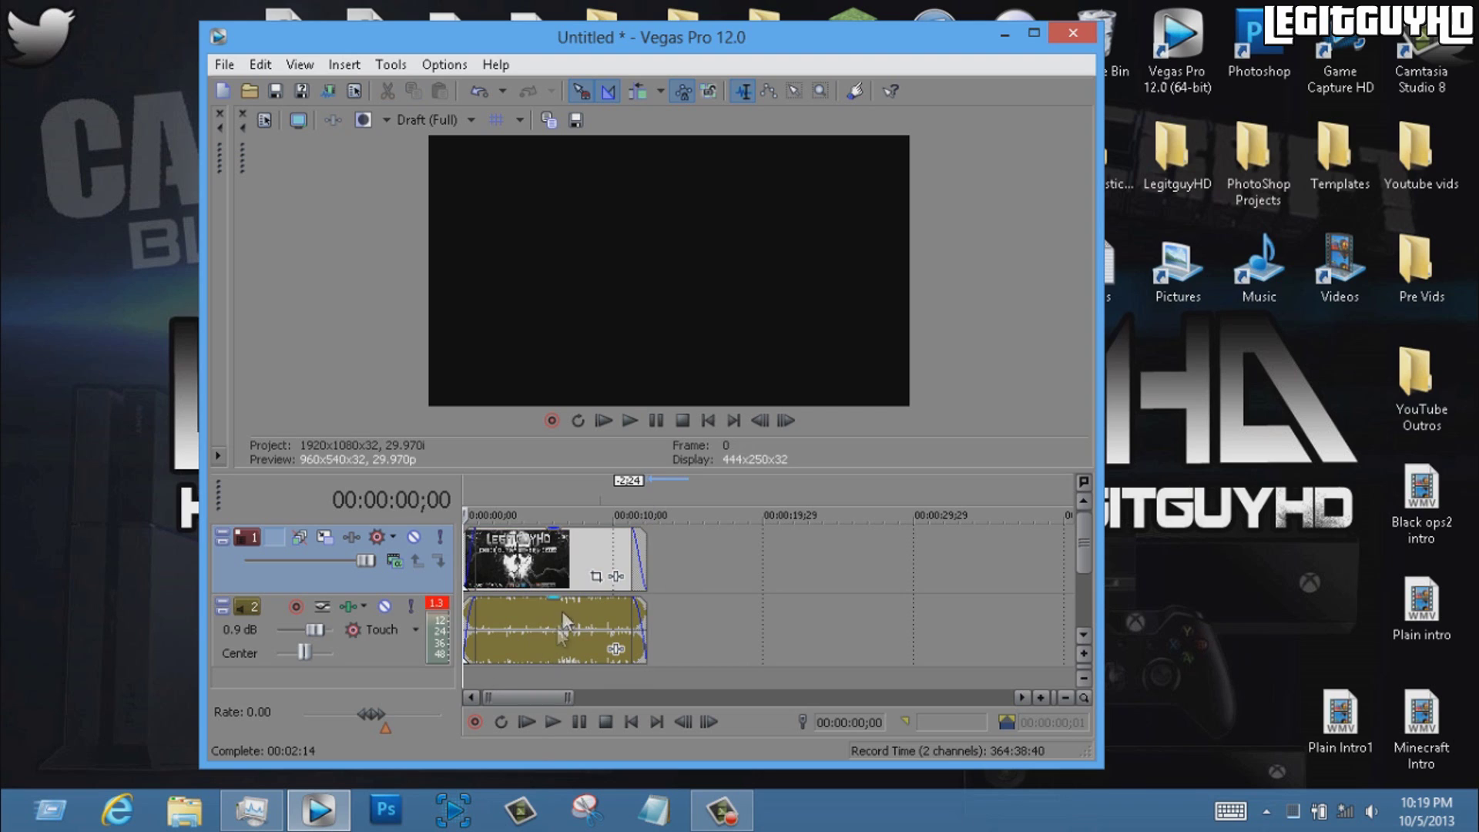
# Preview the outro image clip from partway in, pausing and returning to the start
pyautogui.click(543, 671)
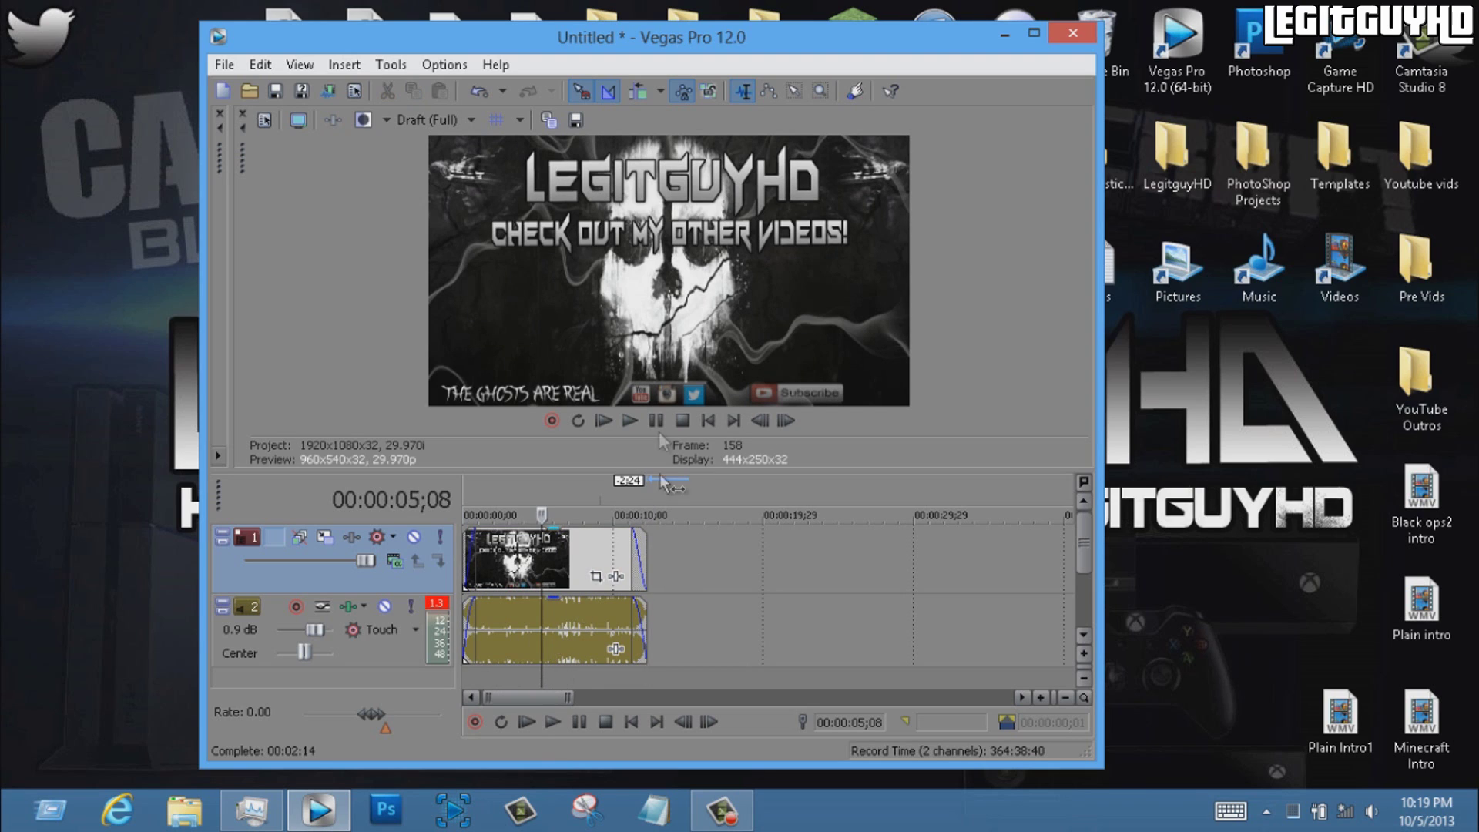
pyautogui.click(551, 722)
pyautogui.click(583, 719)
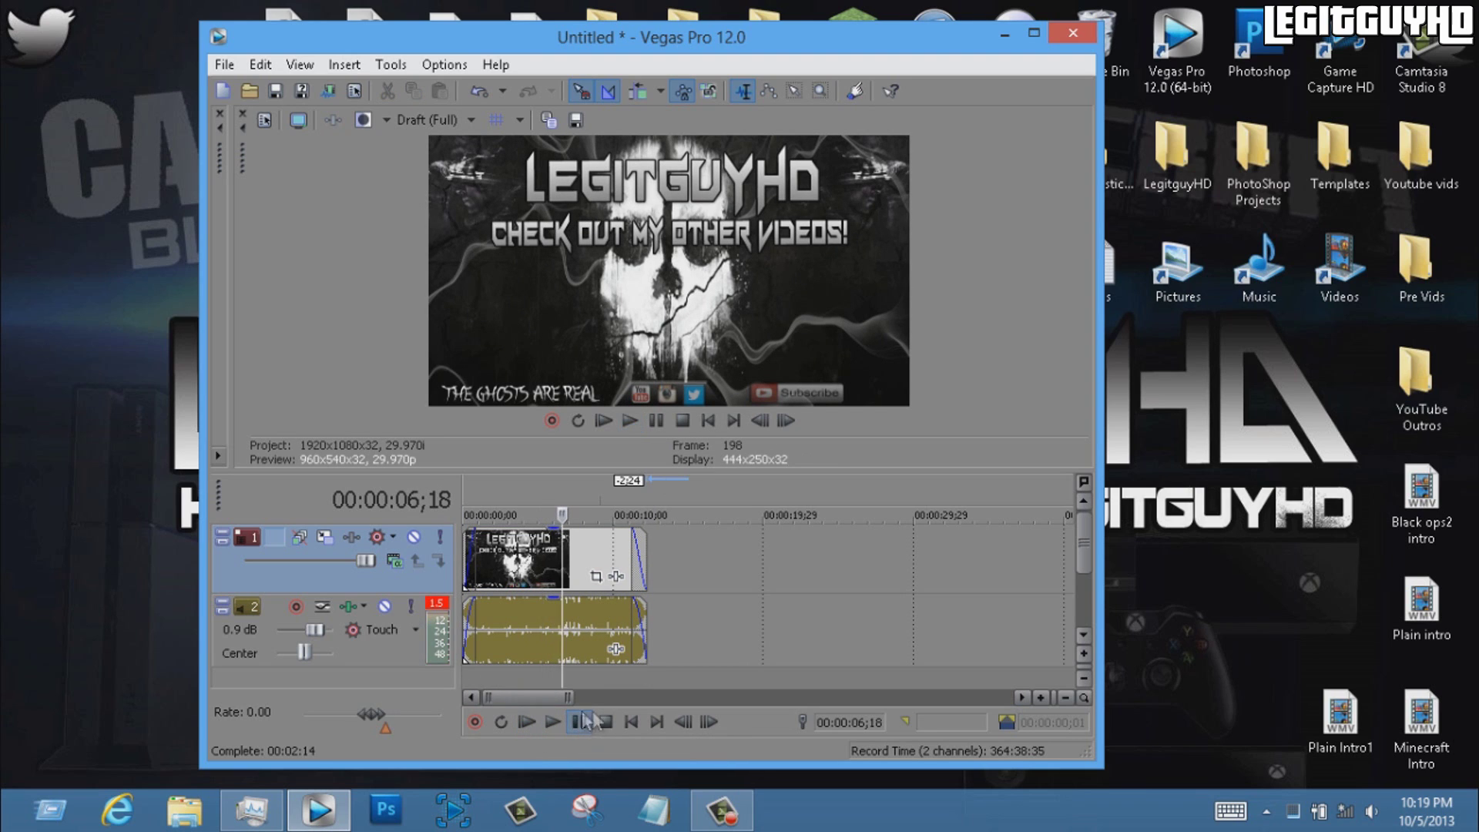
pyautogui.click(633, 719)
pyautogui.click(509, 685)
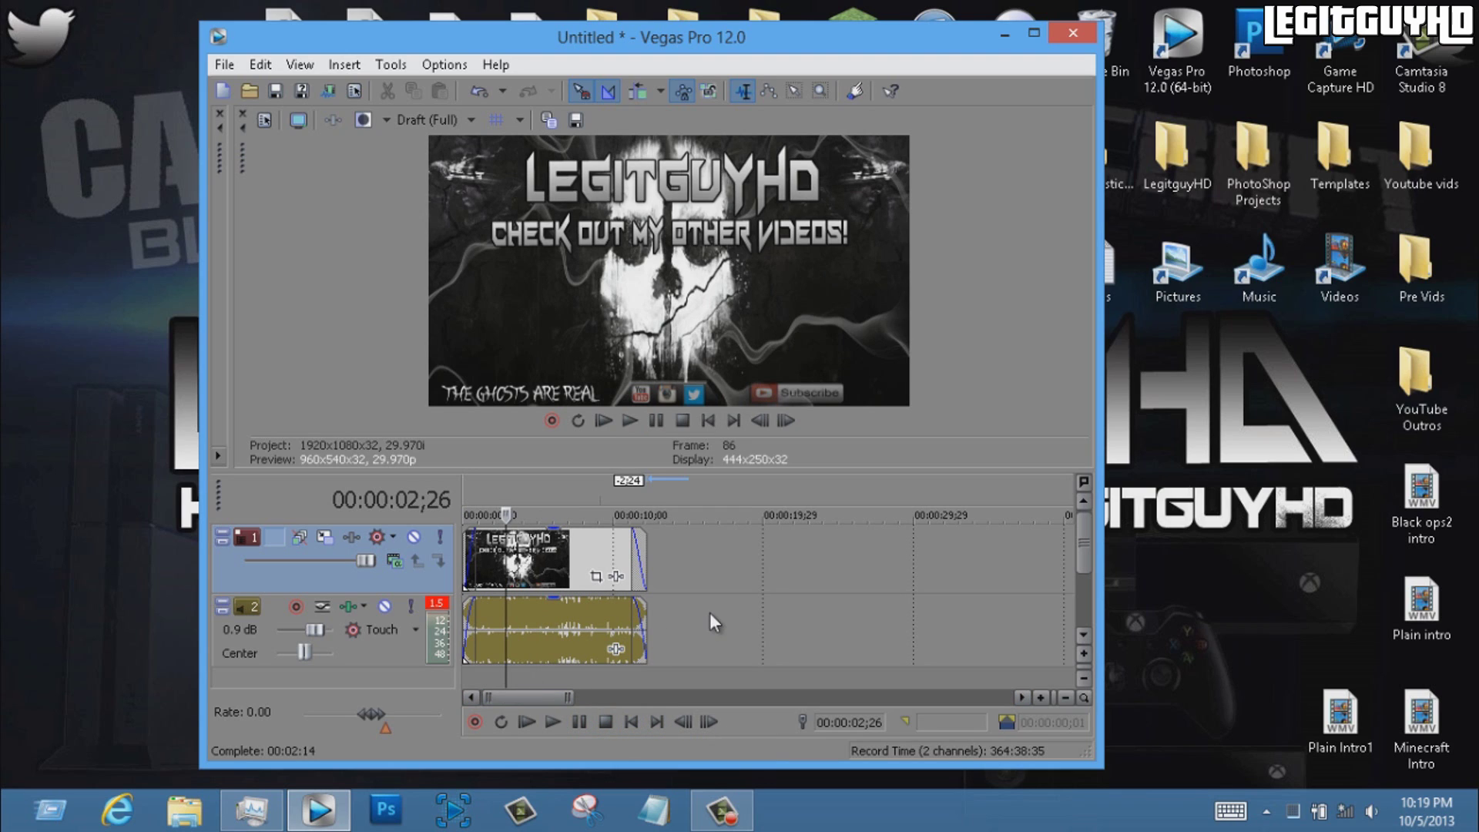
pyautogui.rightClick(710, 612)
# Insert an empty audio track and an empty video track, then maximize the Vegas window
pyautogui.click(790, 420)
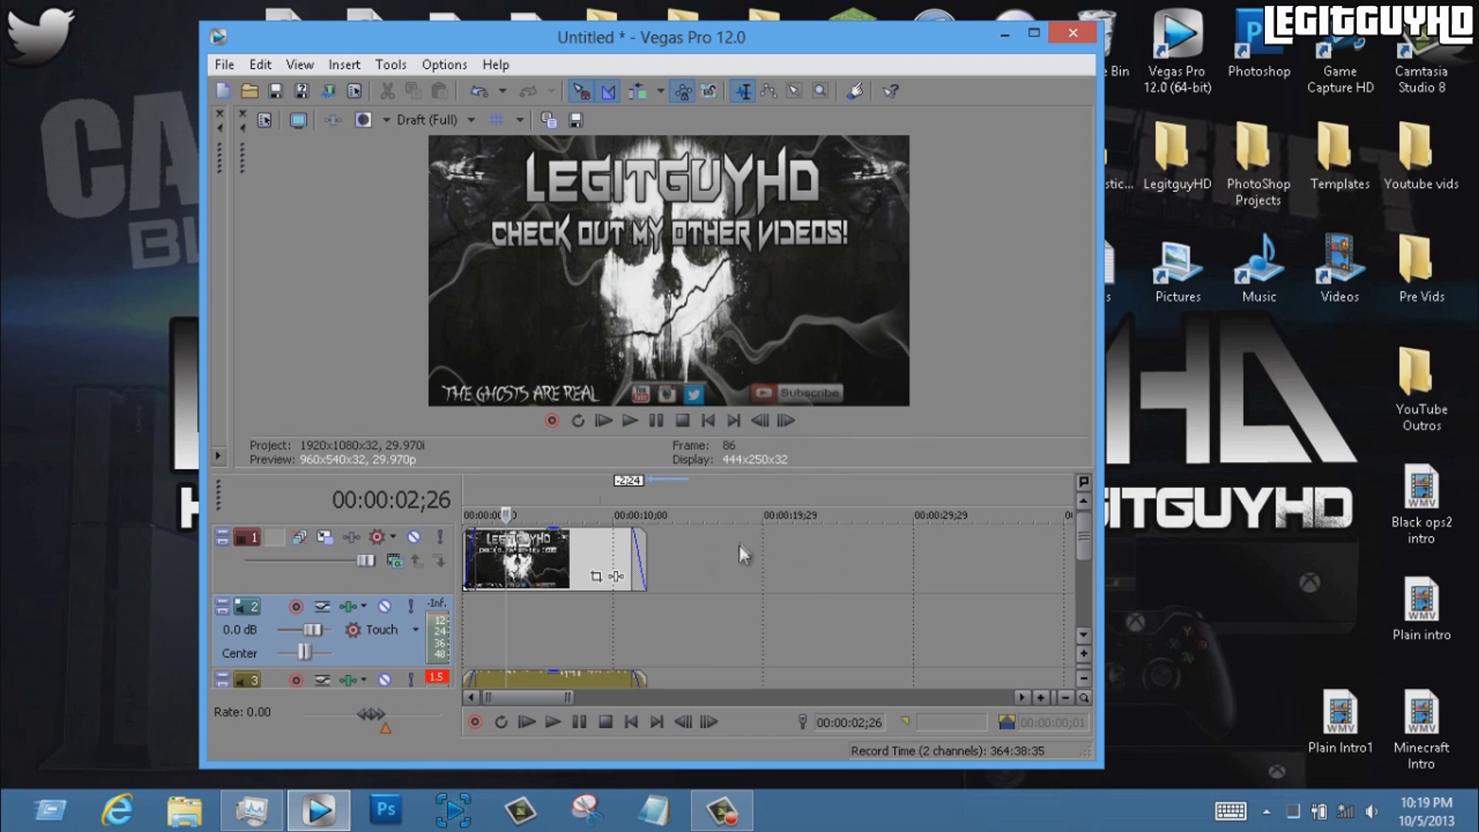
pyautogui.rightClick(732, 608)
pyautogui.click(700, 549)
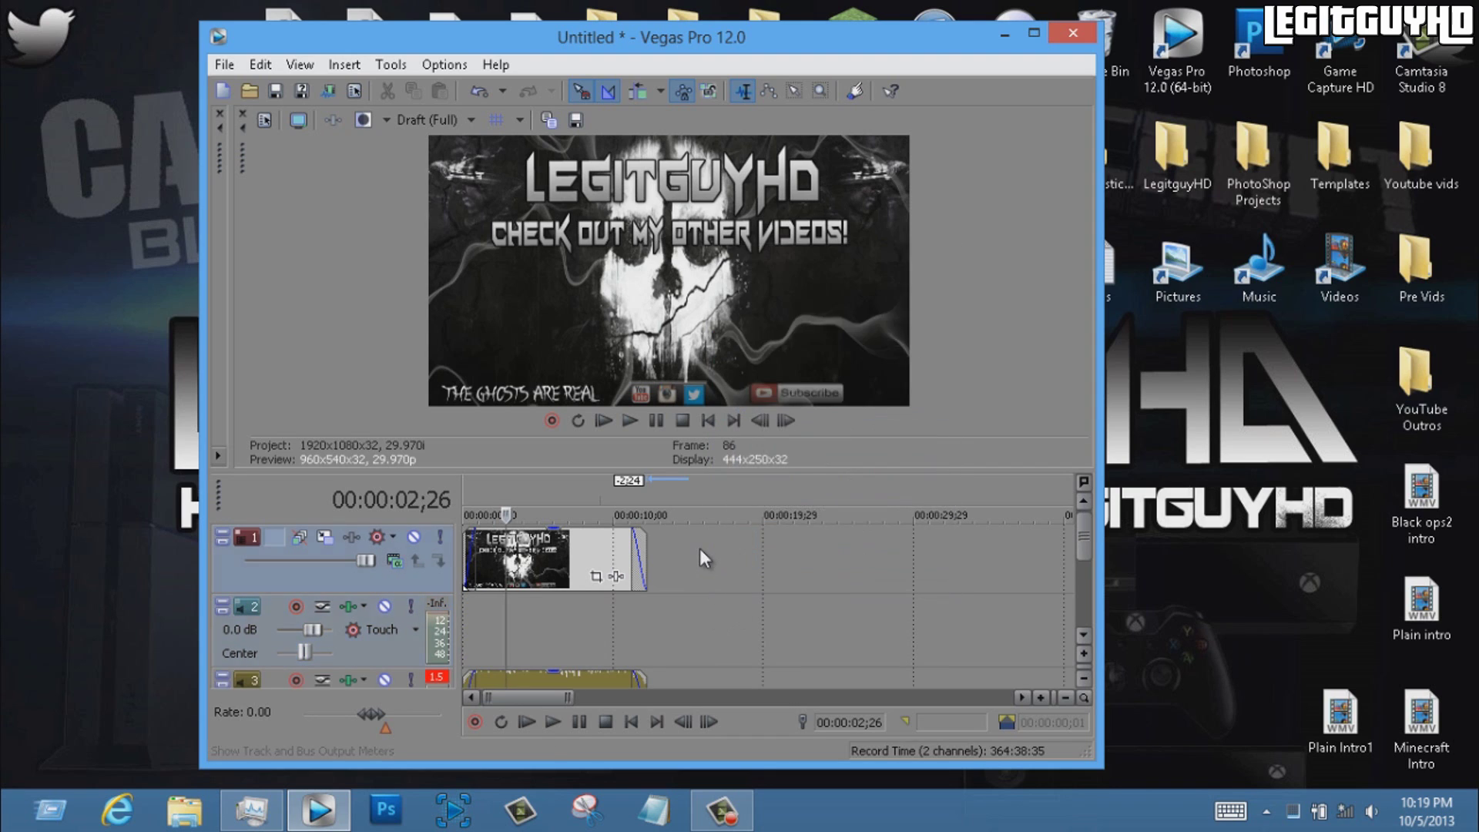
pyautogui.rightClick(698, 548)
pyautogui.click(822, 355)
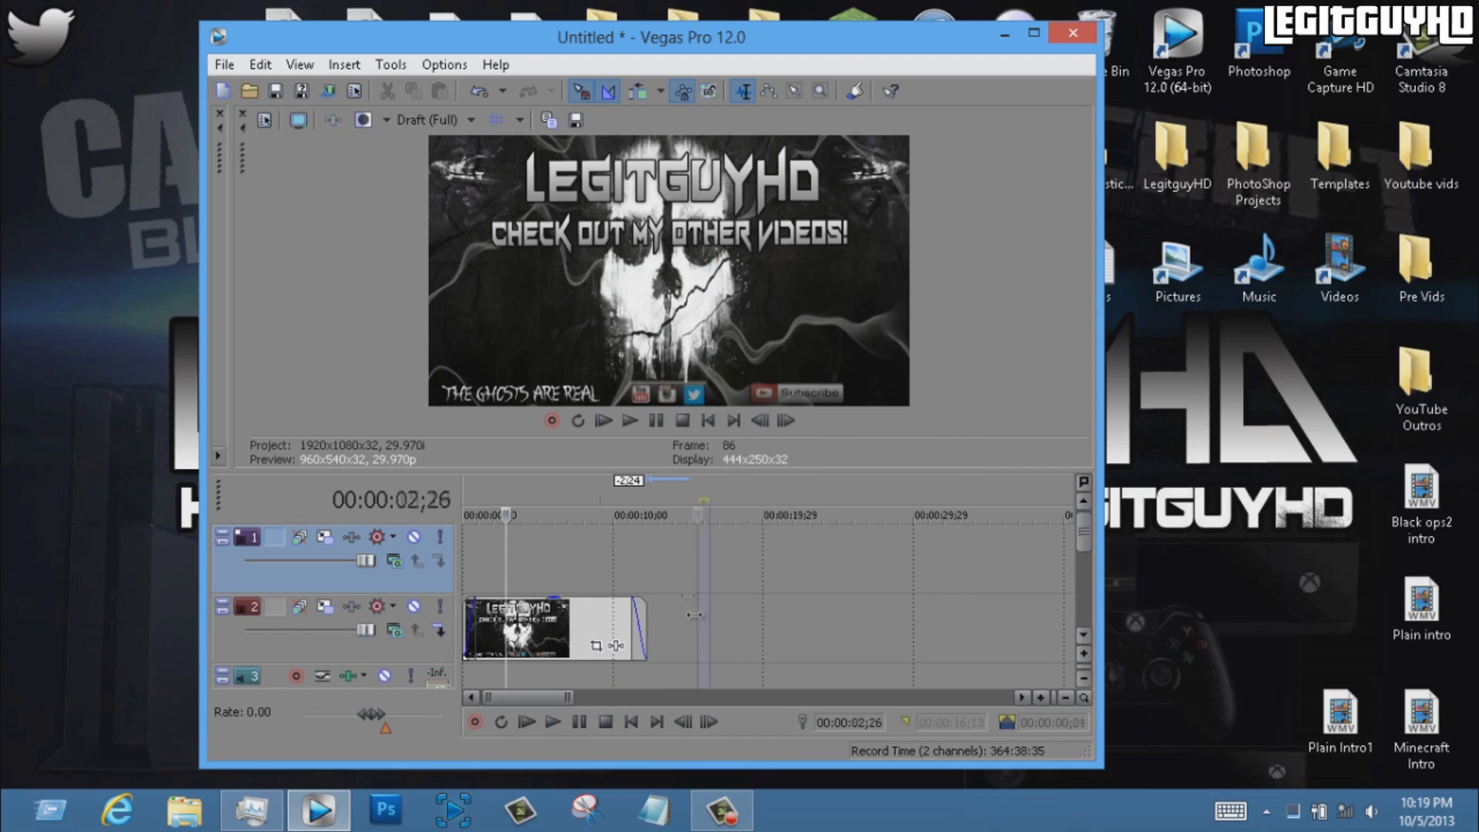
pyautogui.moveTo(709, 613); pyautogui.dragTo(700, 601)
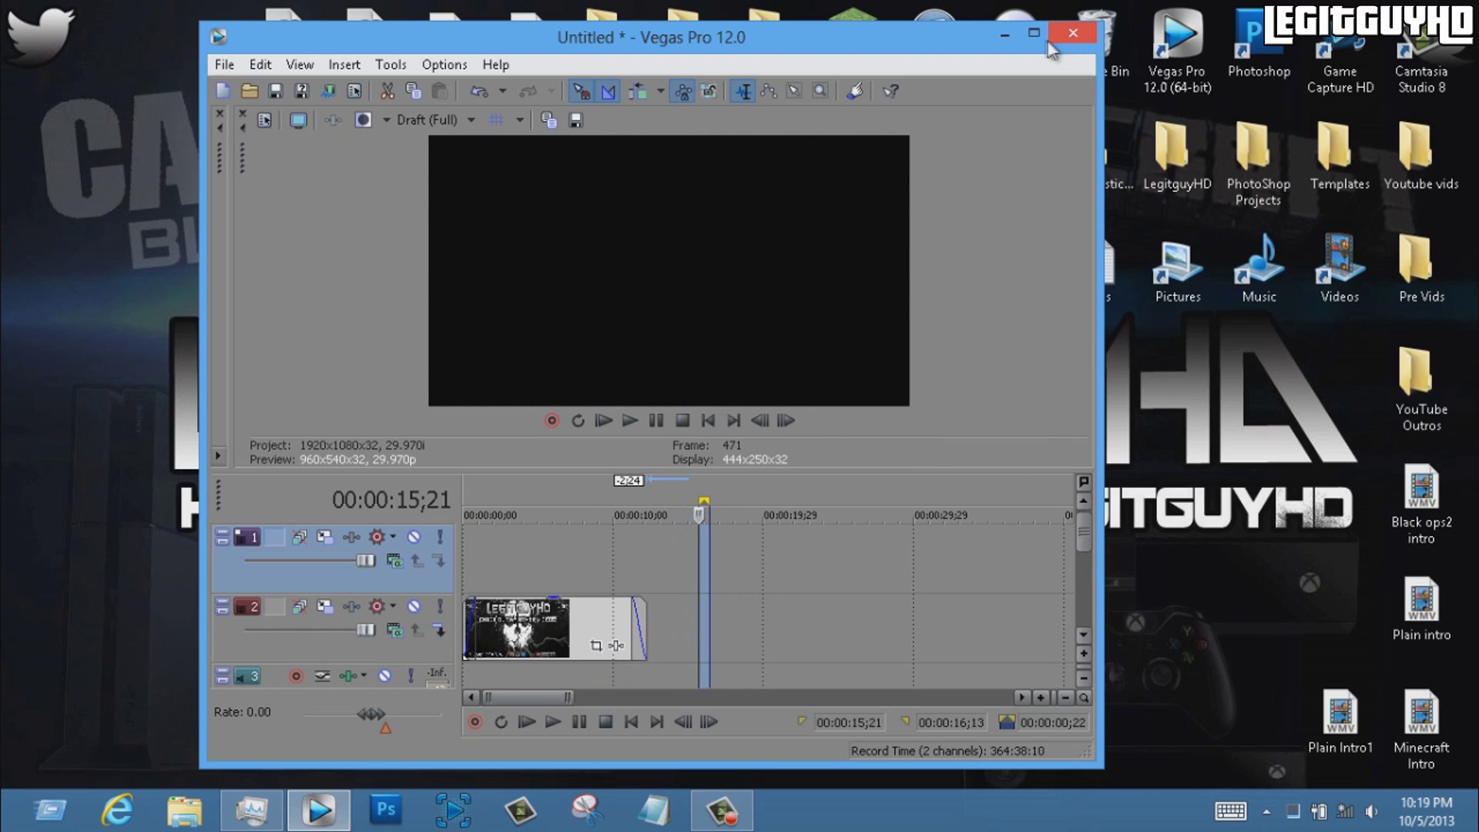
pyautogui.click(1035, 32)
pyautogui.scroll(-1, 1465, 567)
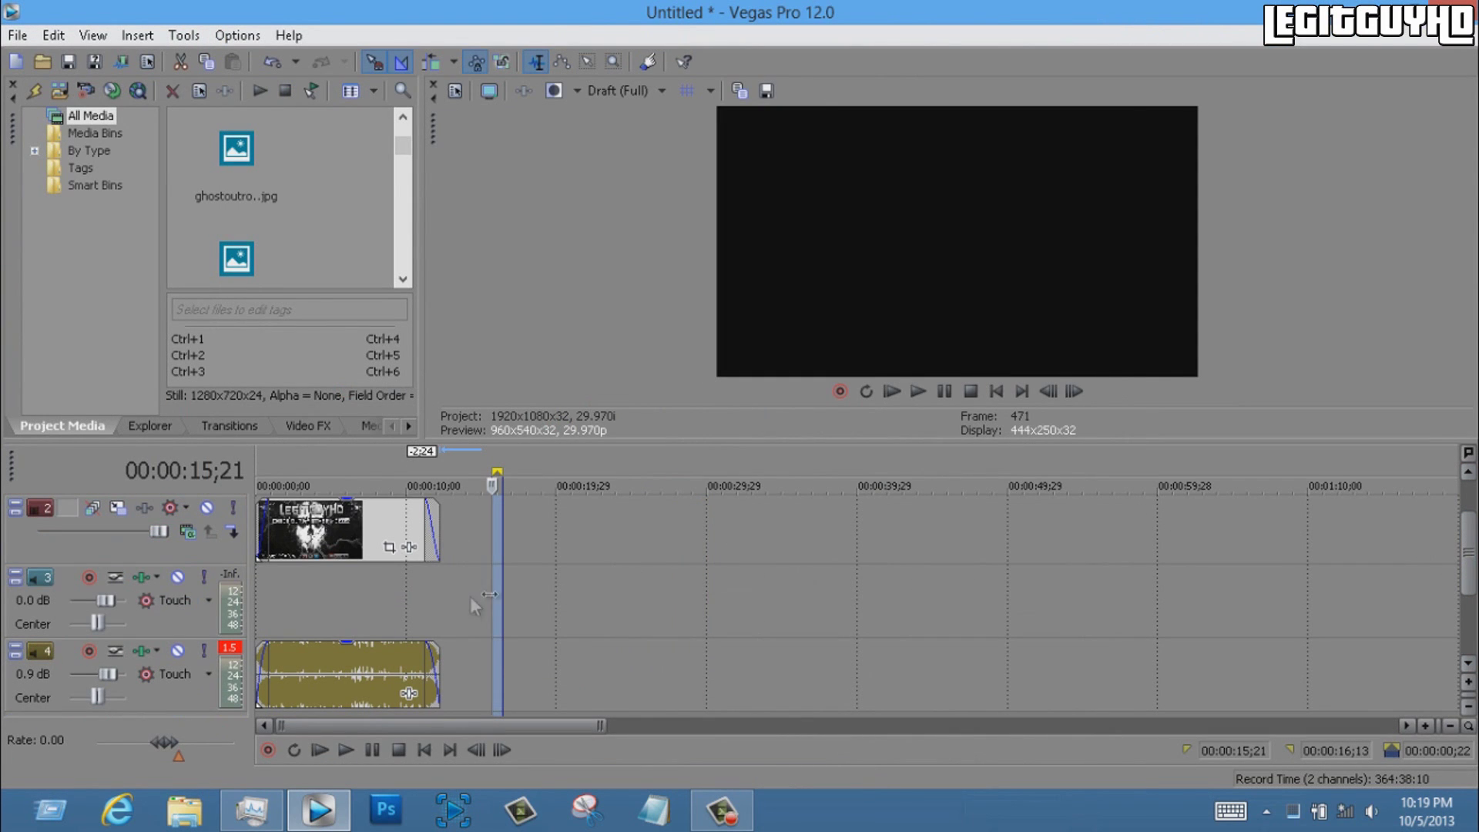
pyautogui.moveTo(371, 559); pyautogui.dragTo(403, 567)
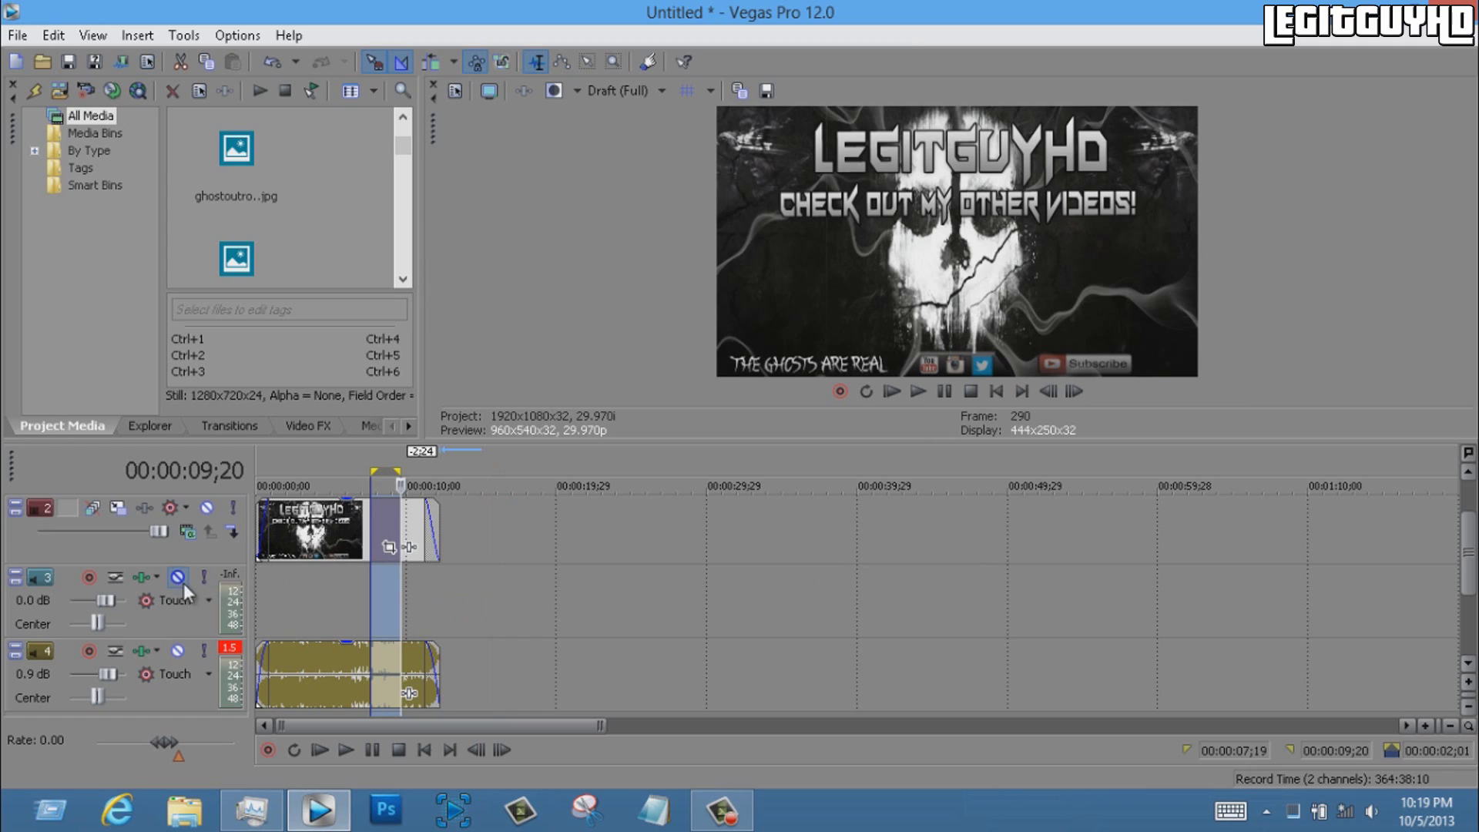
# Move the empty audio track above the outro video and loop the outro's length
pyautogui.moveTo(190, 584); pyautogui.dragTo(300, 533)
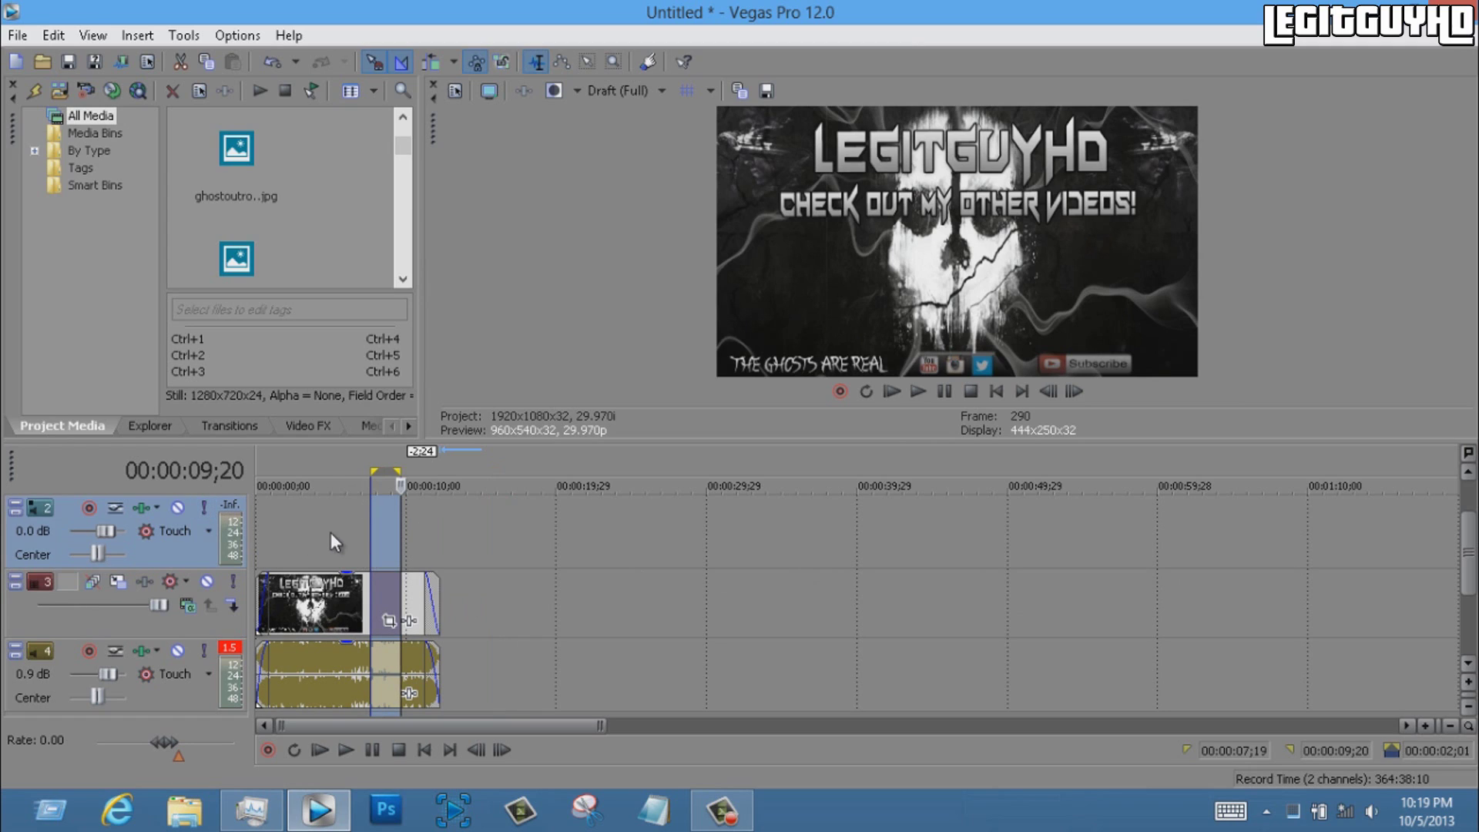
pyautogui.click(331, 532)
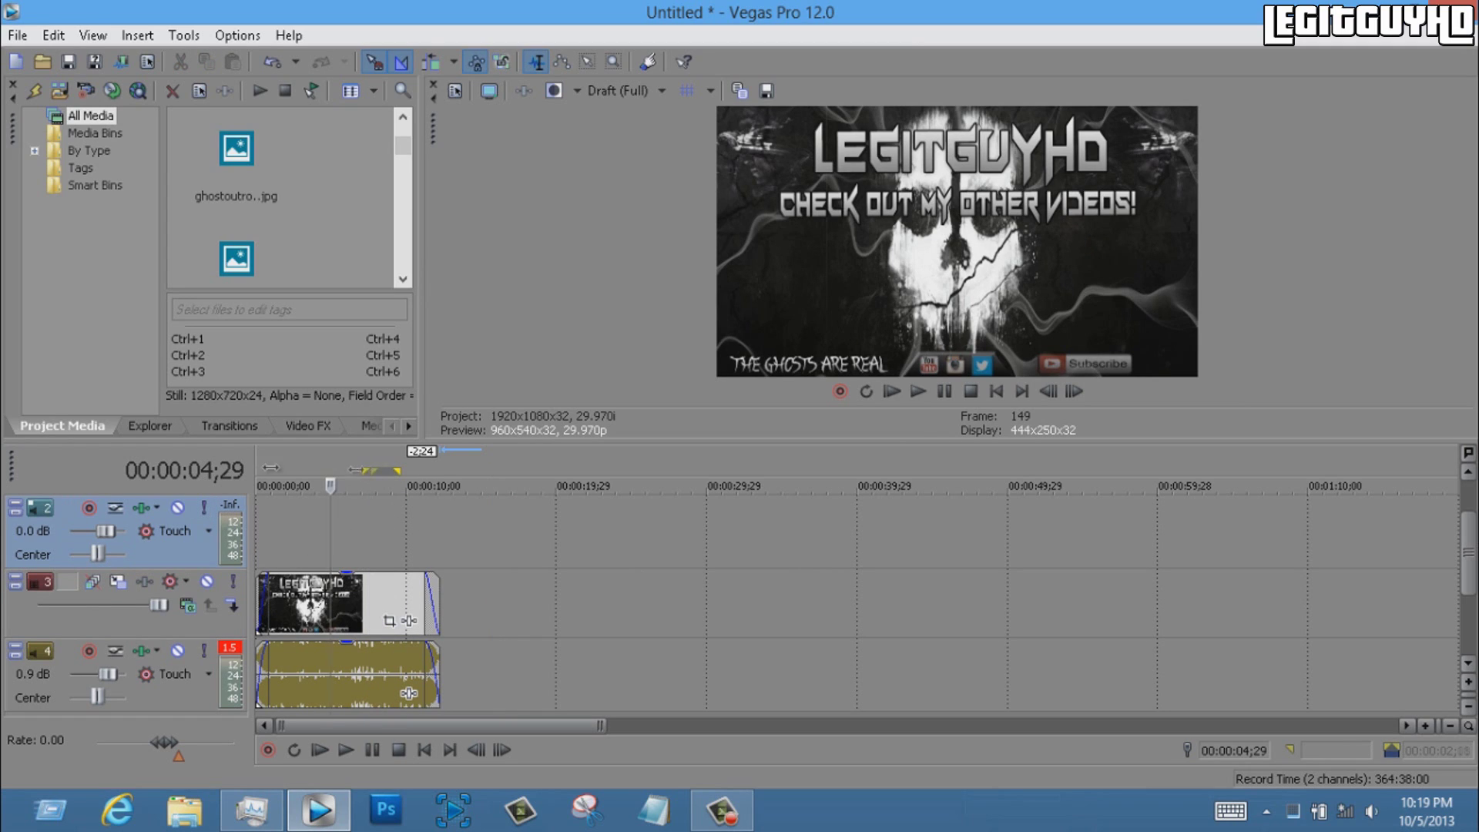
pyautogui.moveTo(271, 468); pyautogui.dragTo(440, 471)
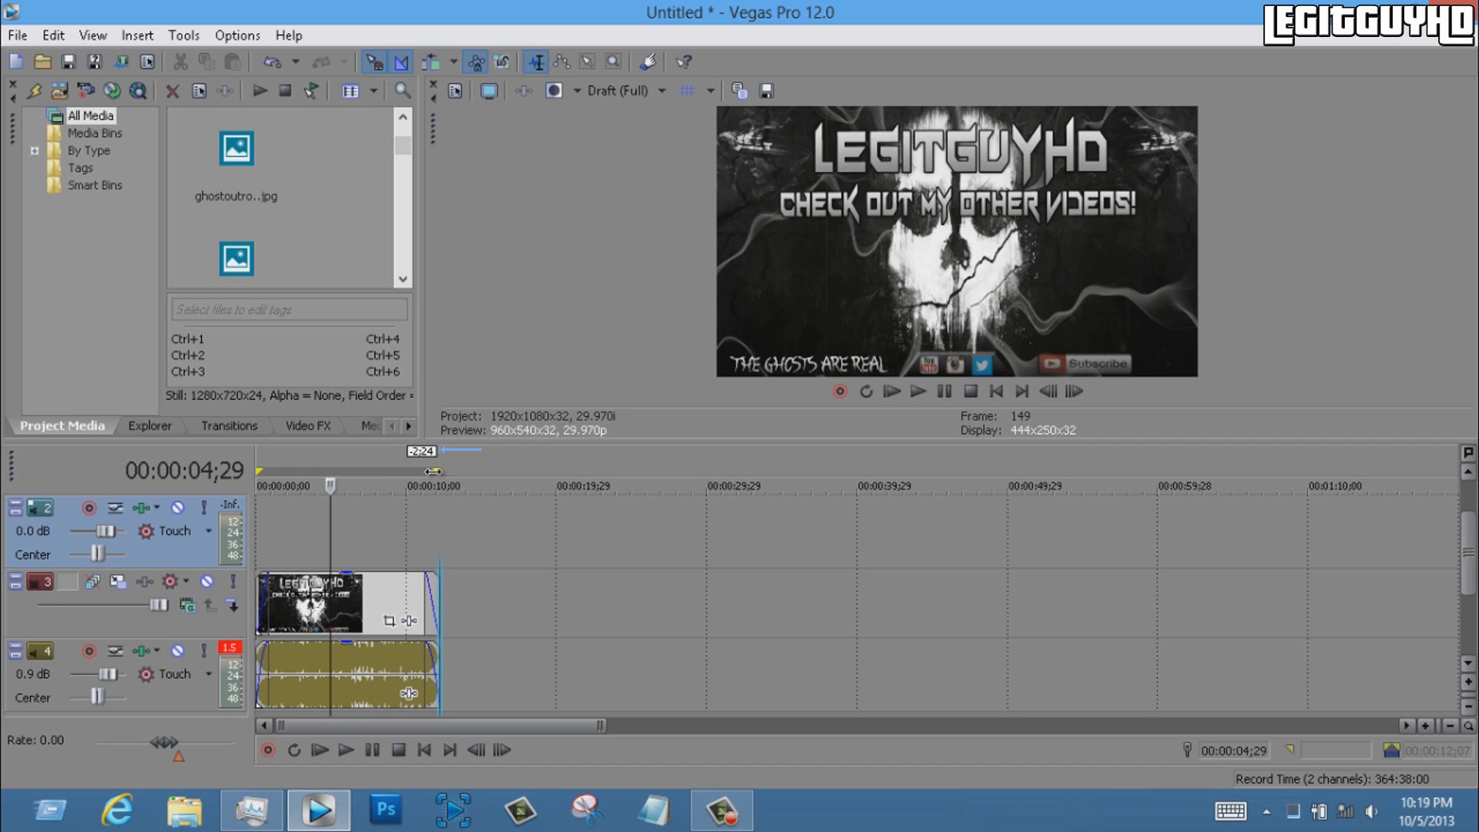
pyautogui.click(263, 534)
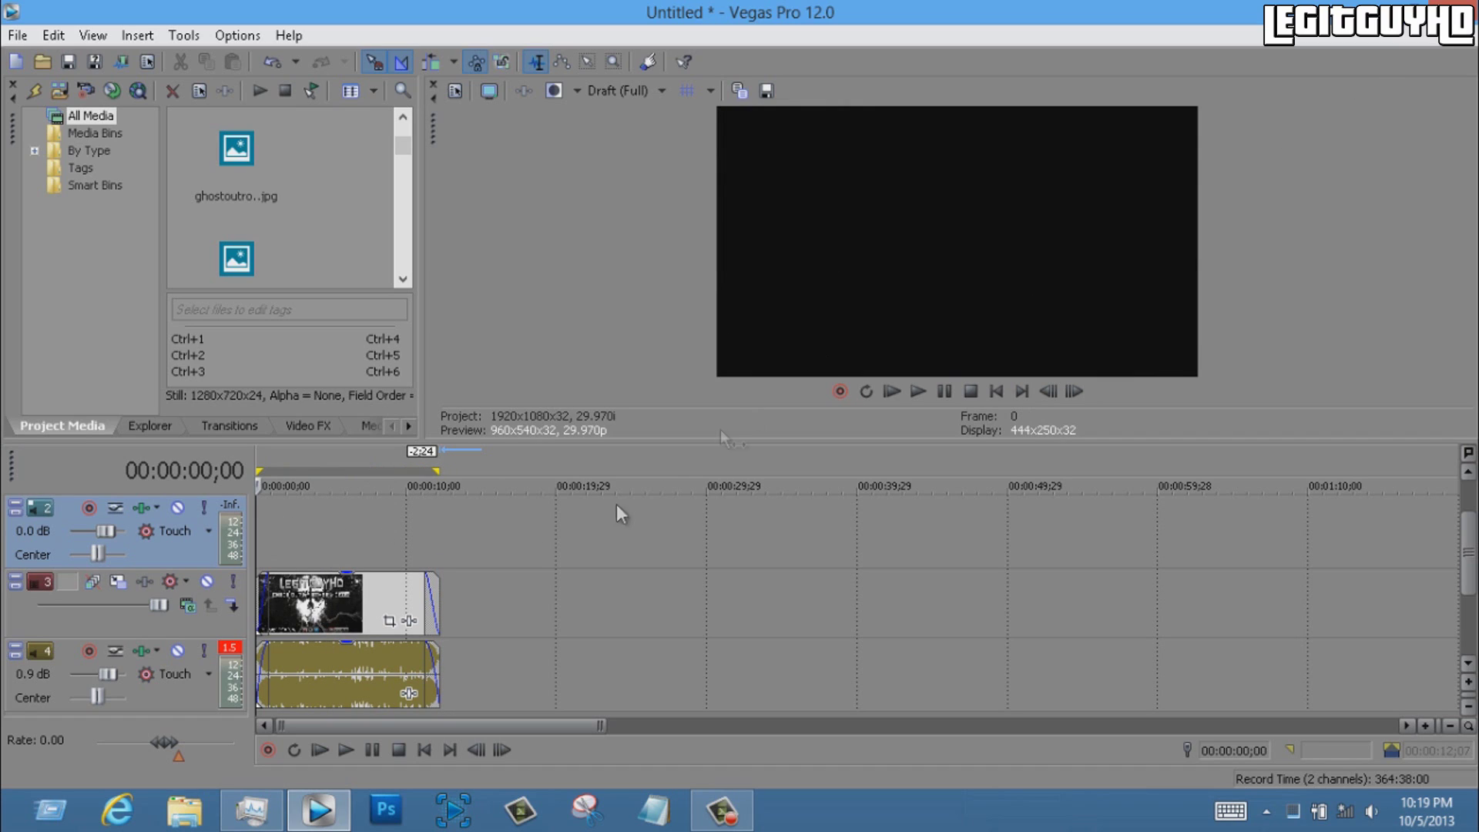
pyautogui.click(351, 520)
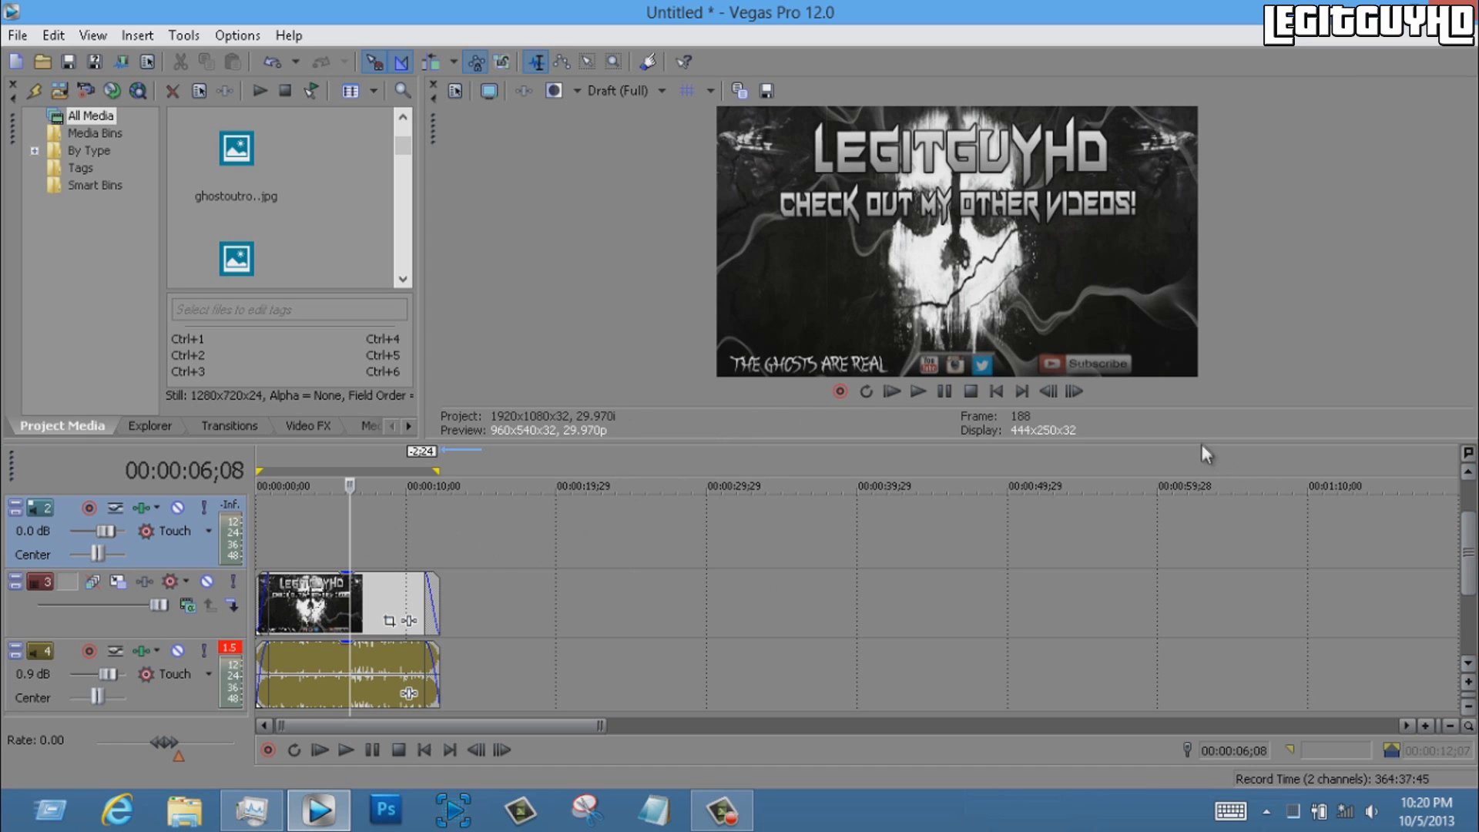
pyautogui.moveTo(1201, 439); pyautogui.dragTo(1194, 390)
pyautogui.scroll(1, 552, 522)
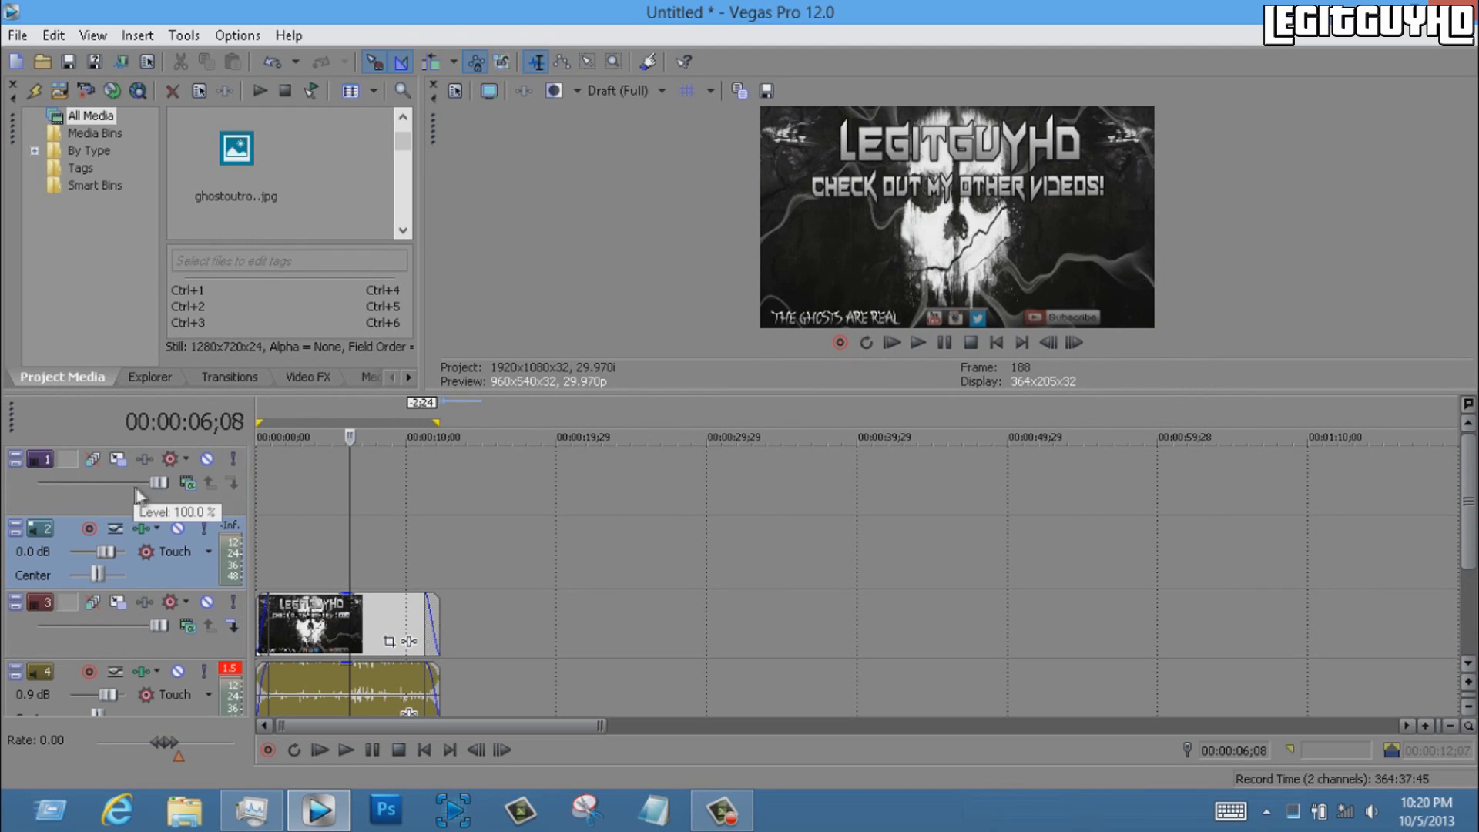
# Restore the Vegas window, shift it left, and open the desktop Youtube vids folder
pyautogui.click(1398, 5)
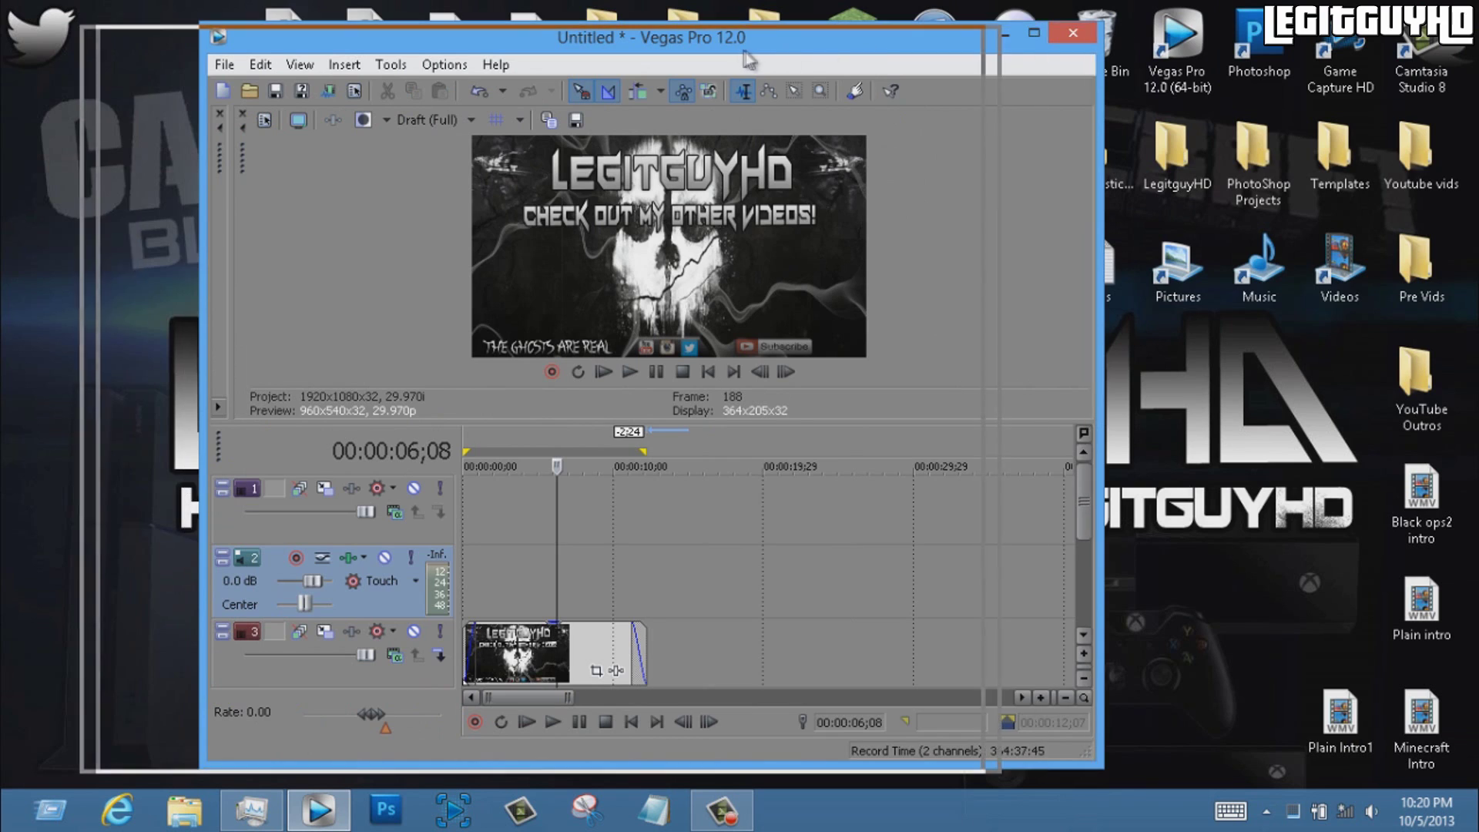
pyautogui.moveTo(976, 64); pyautogui.dragTo(852, 69)
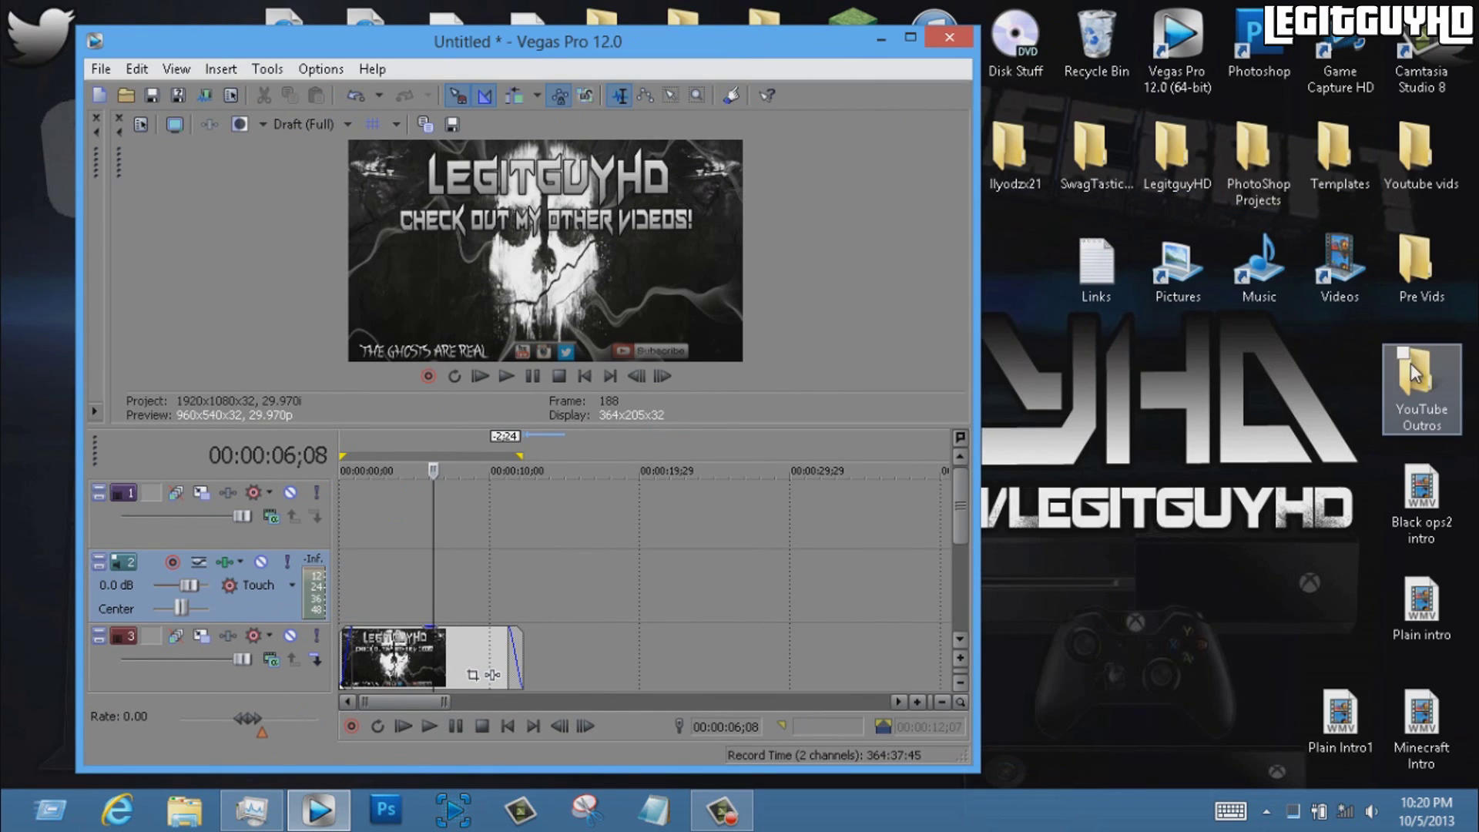
pyautogui.doubleClick(1400, 142)
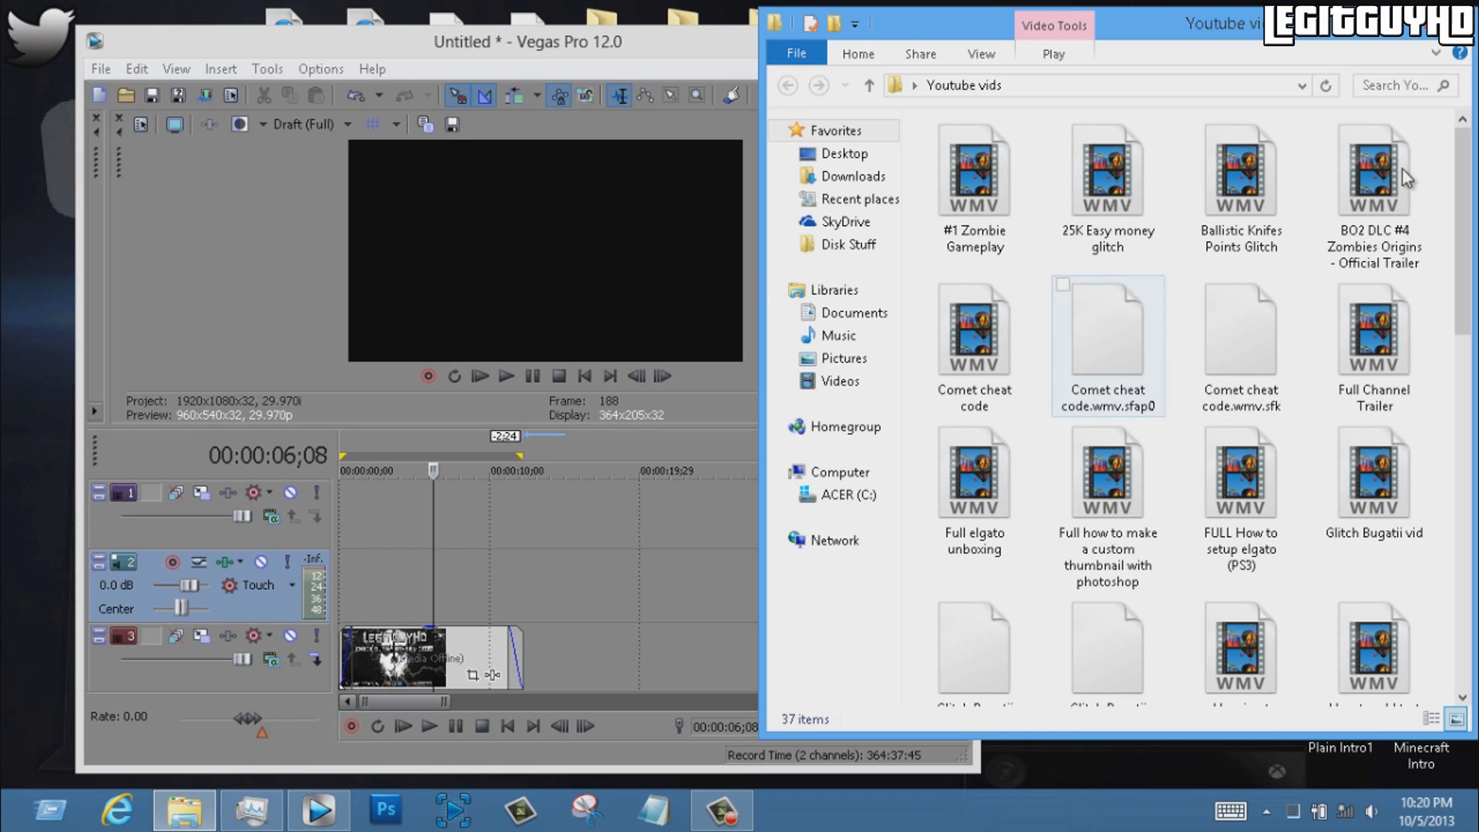
pyautogui.moveTo(1453, 222); pyautogui.dragTo(1470, 218)
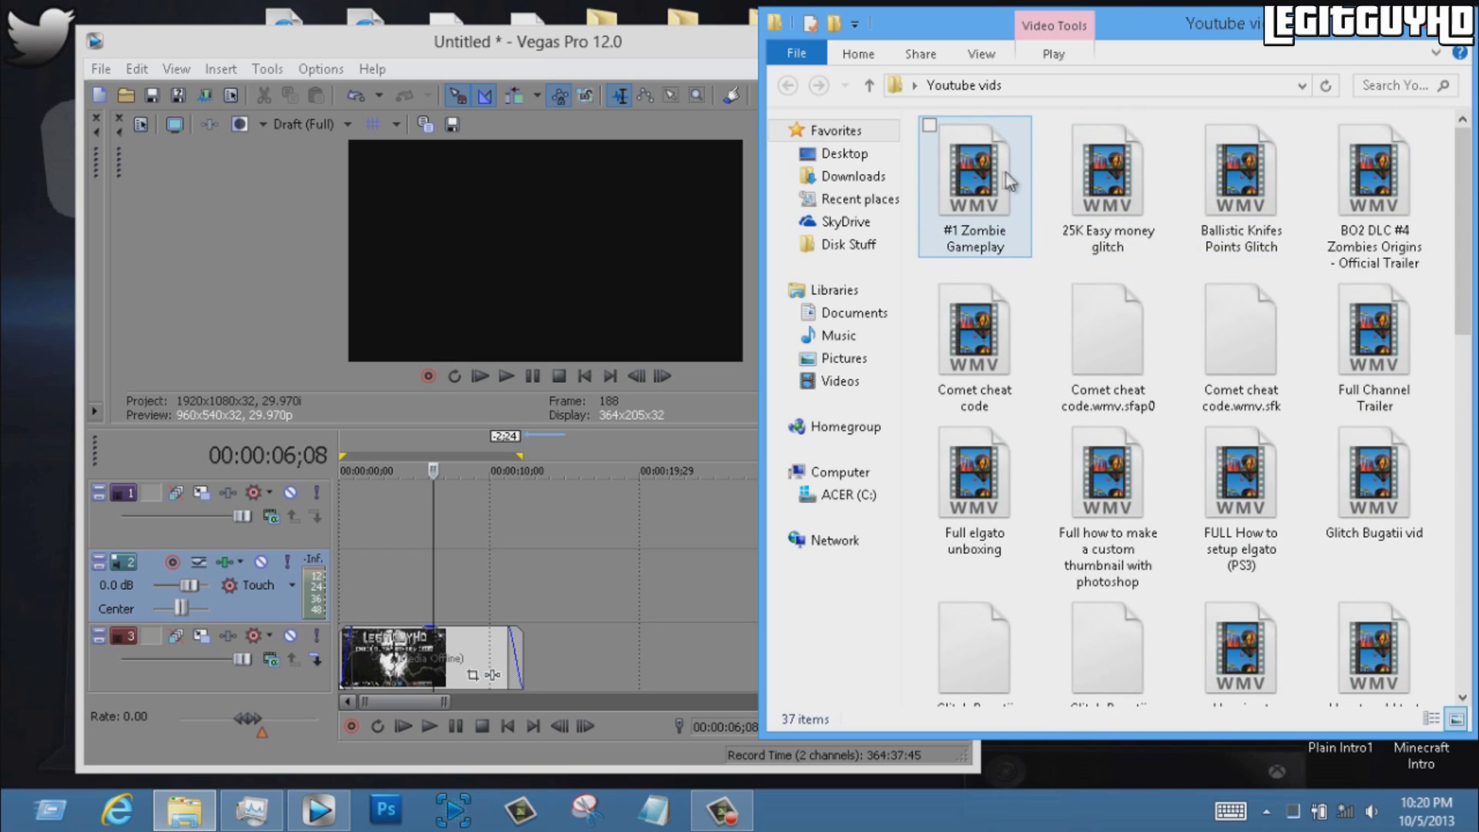
# Drop #1 Zombie Gameplay onto the timeline, keeping the existing project video settings
pyautogui.moveTo(991, 183)
pyautogui.mouseDown()
pyautogui.moveTo(388, 581)
pyautogui.moveTo(361, 569)
pyautogui.mouseUp()
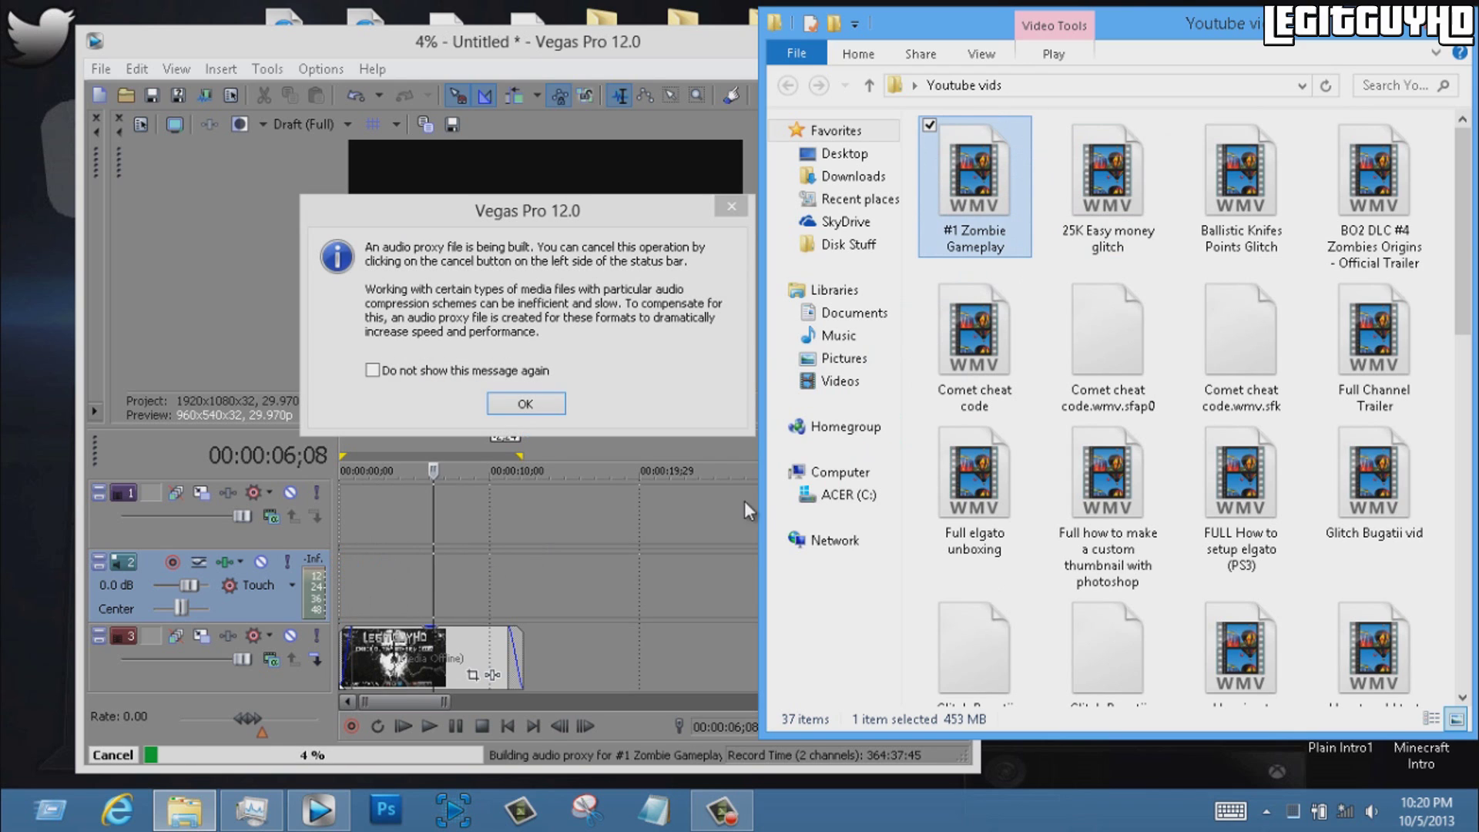
pyautogui.click(538, 404)
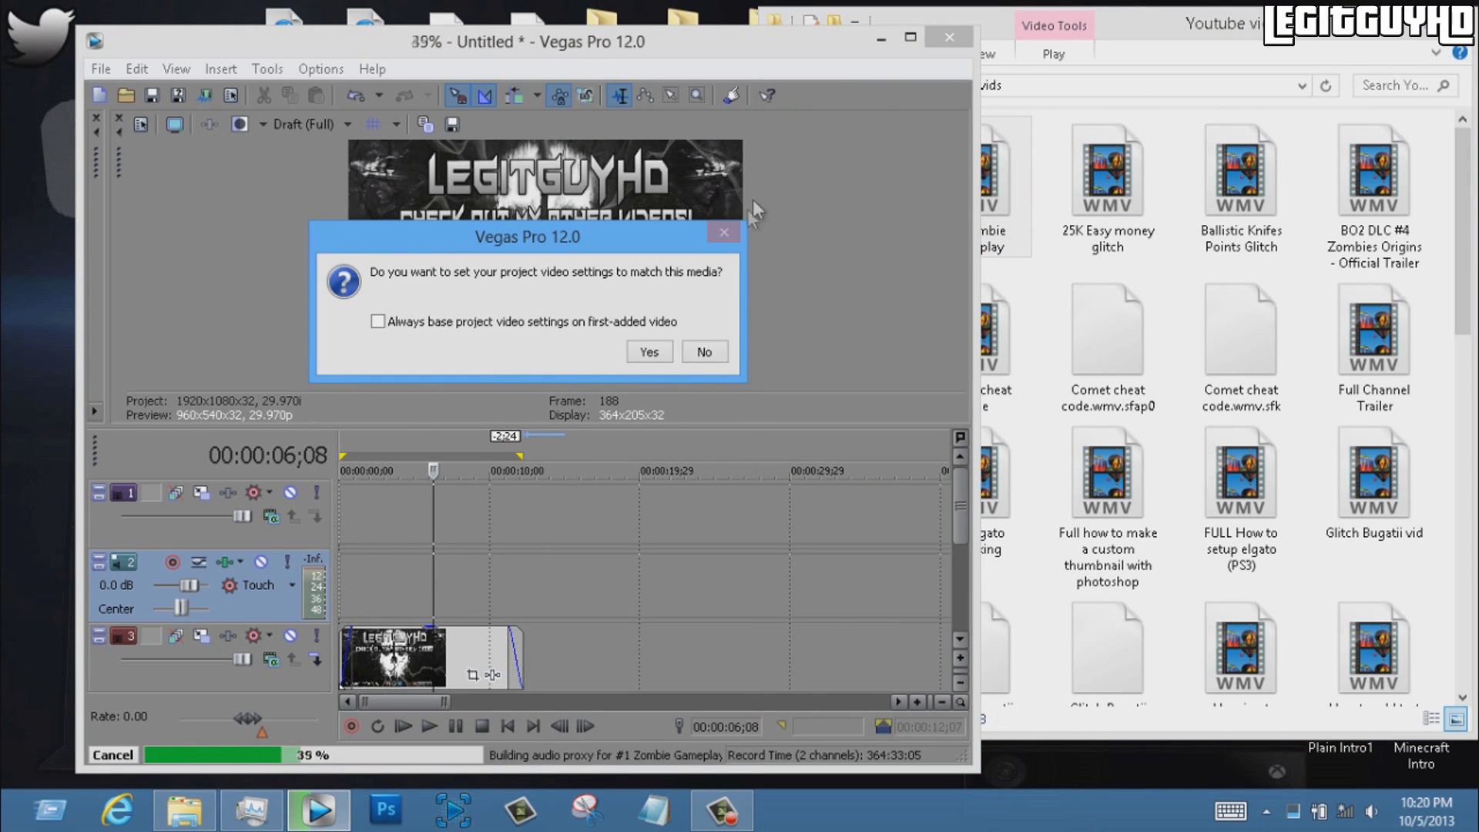
pyautogui.click(707, 353)
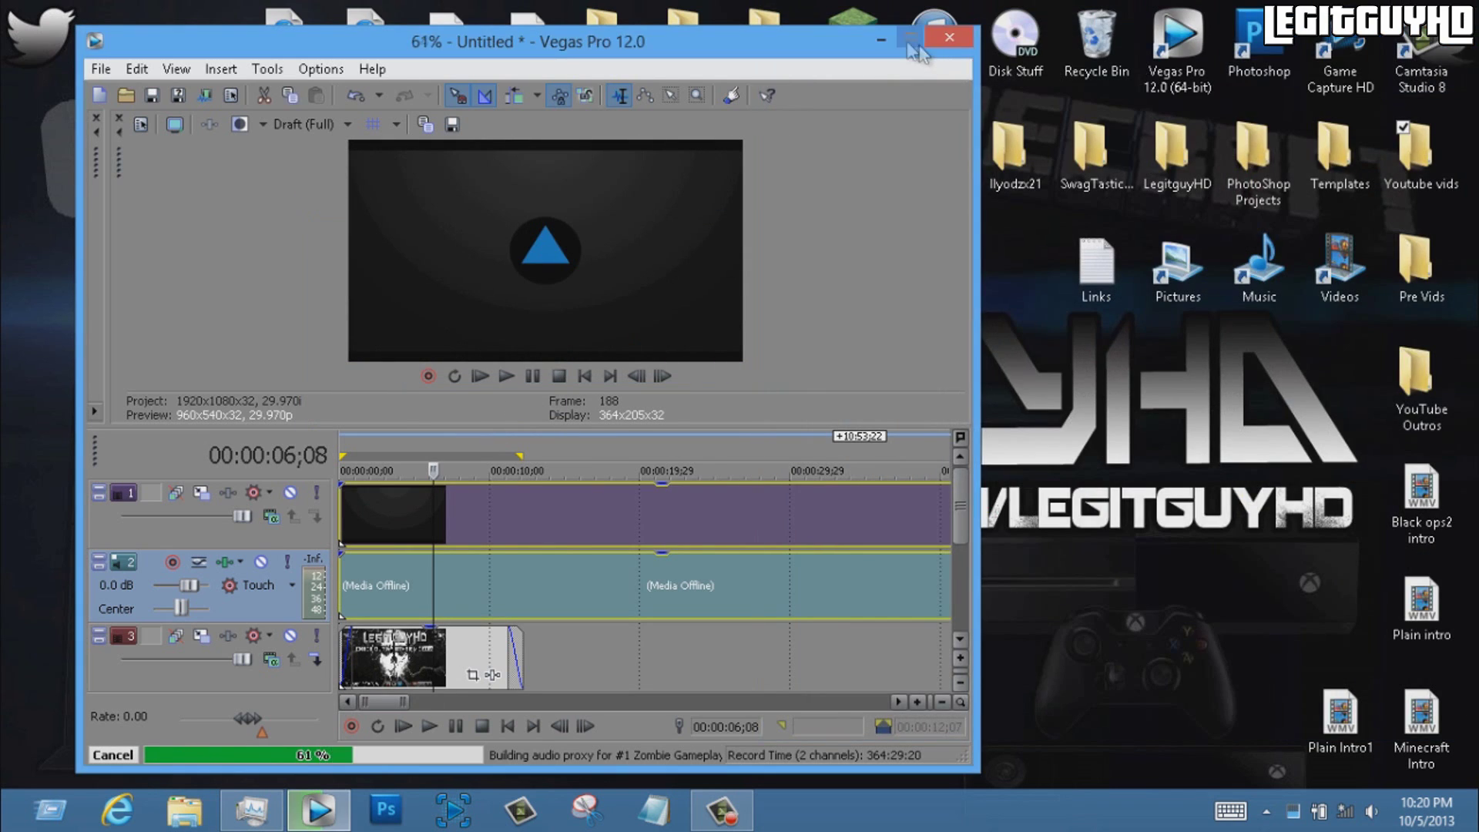
pyautogui.doubleClick(647, 40)
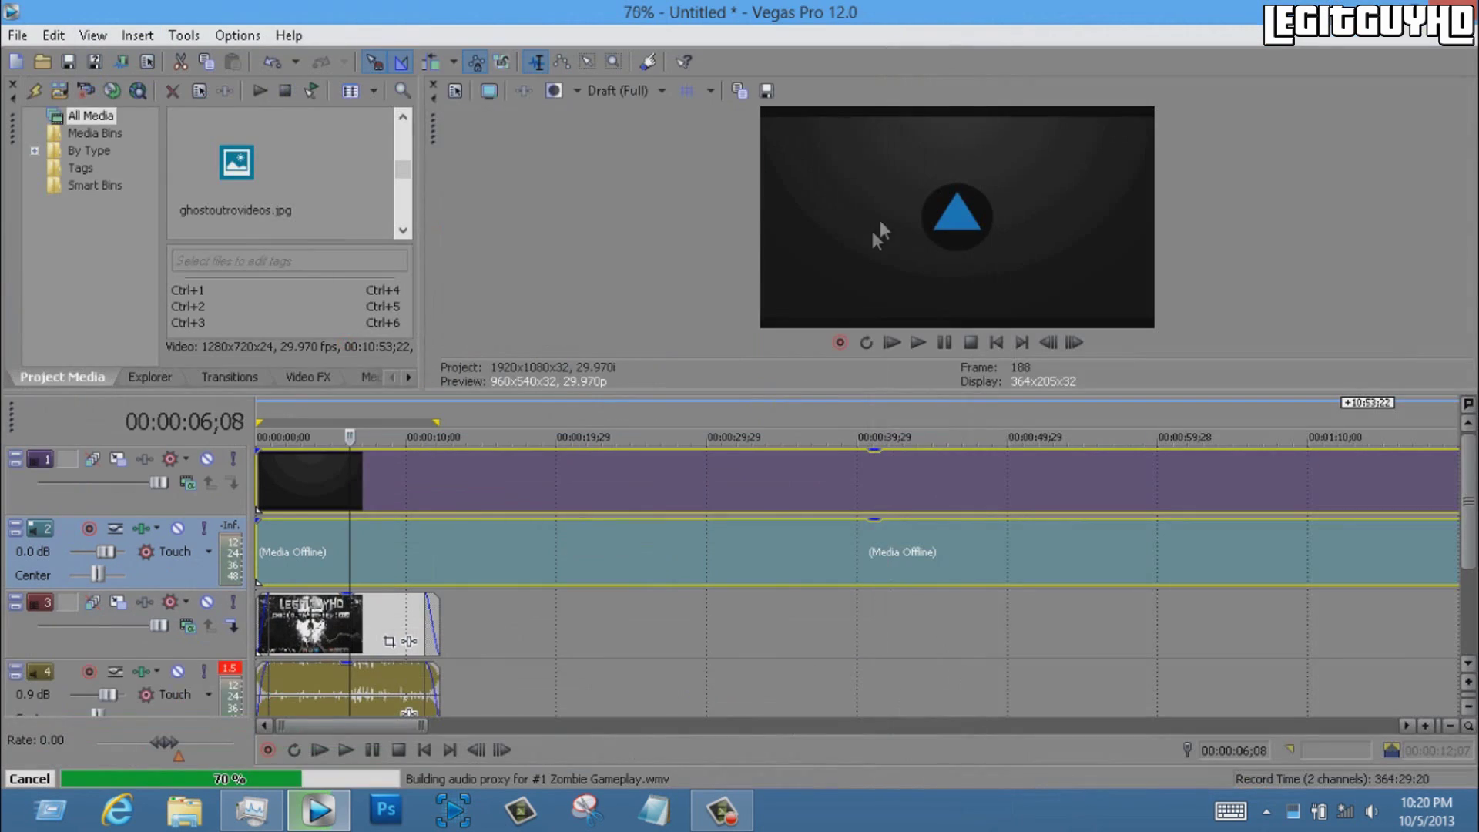
# Trim the gameplay clip's start at the outro's end and move it to the project start
pyautogui.click(437, 556)
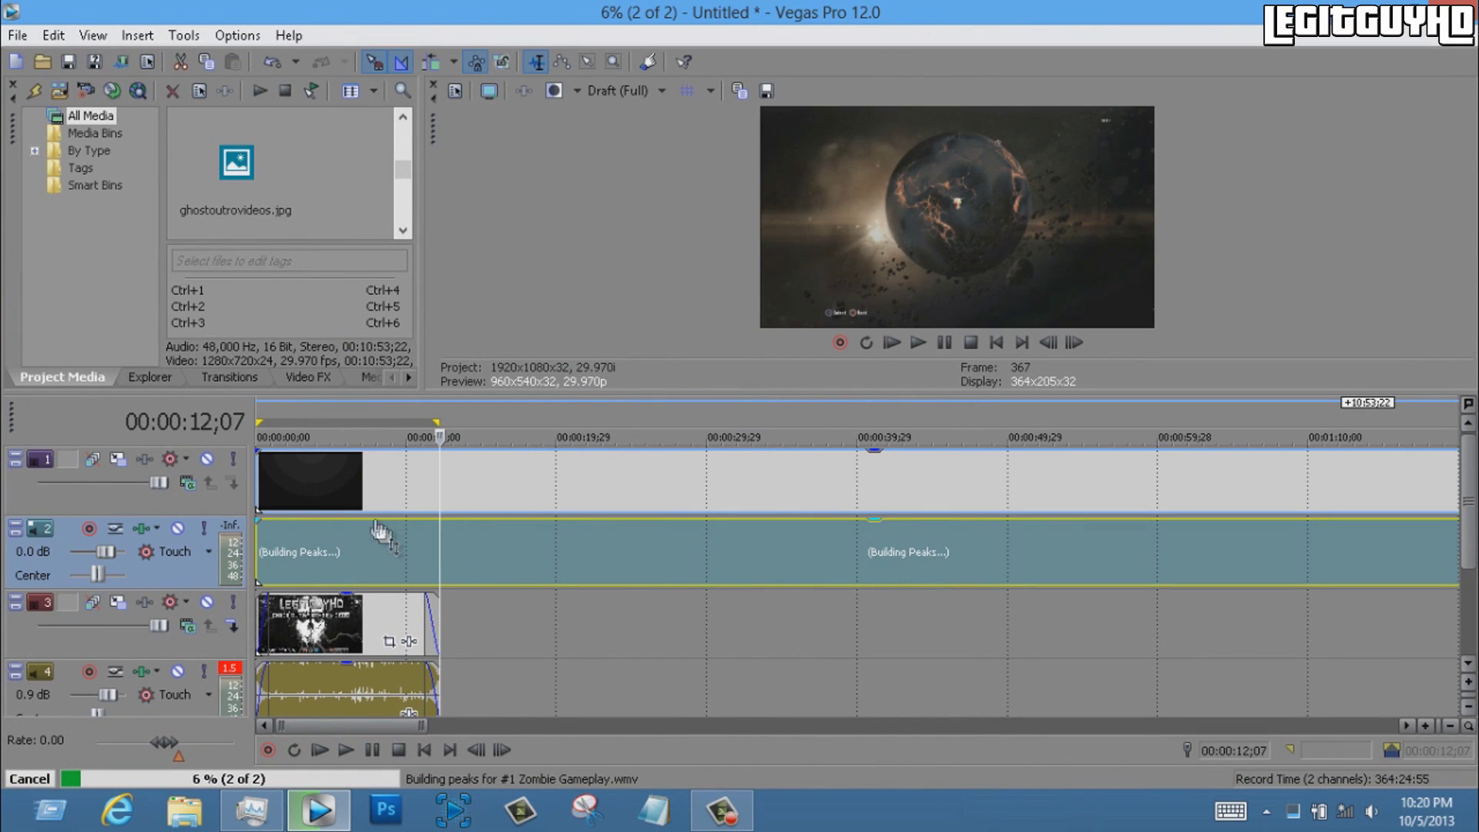
pyautogui.rightClick(442, 479)
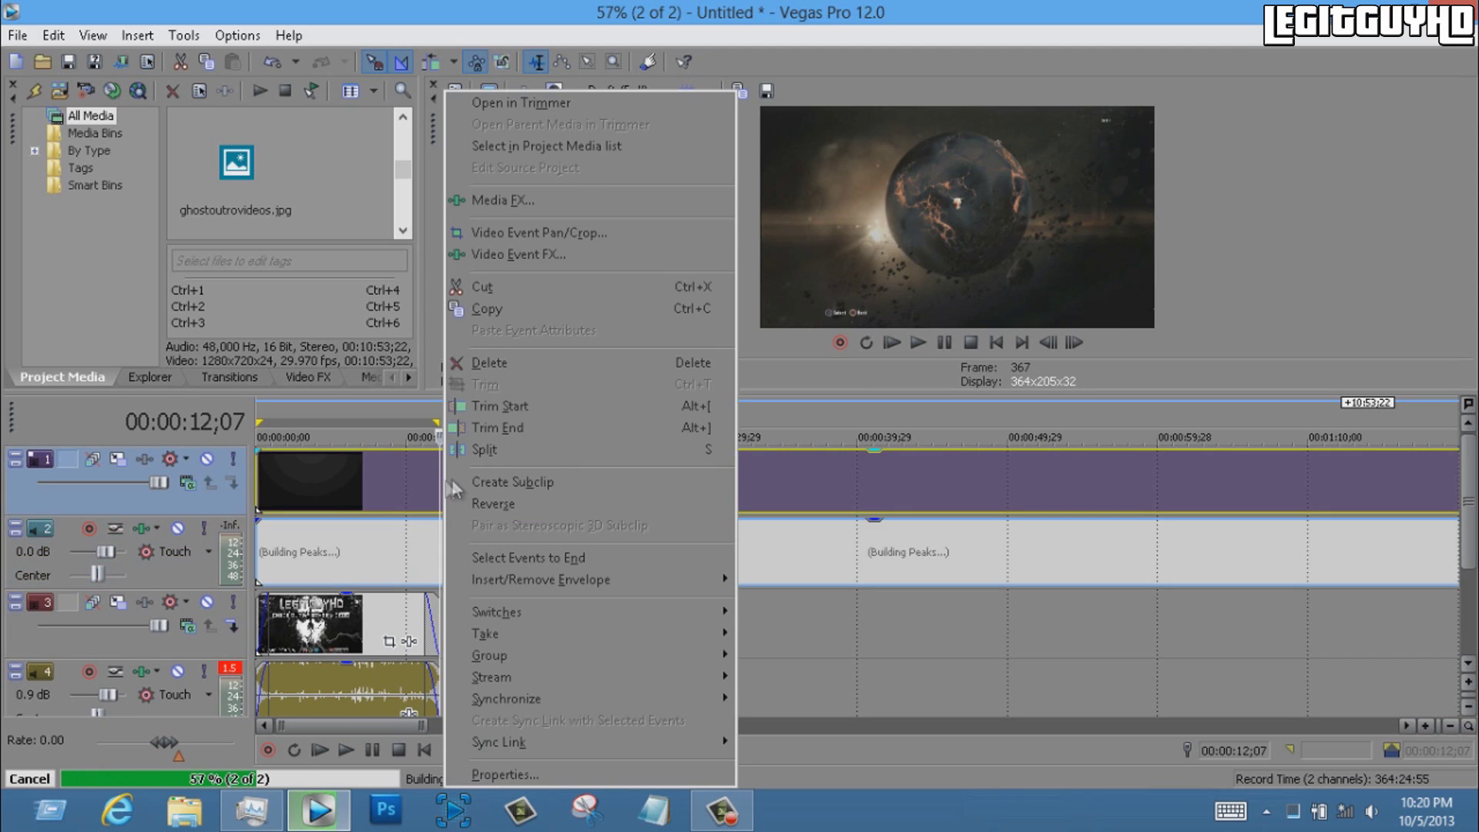
pyautogui.rightClick(375, 488)
pyautogui.click(453, 405)
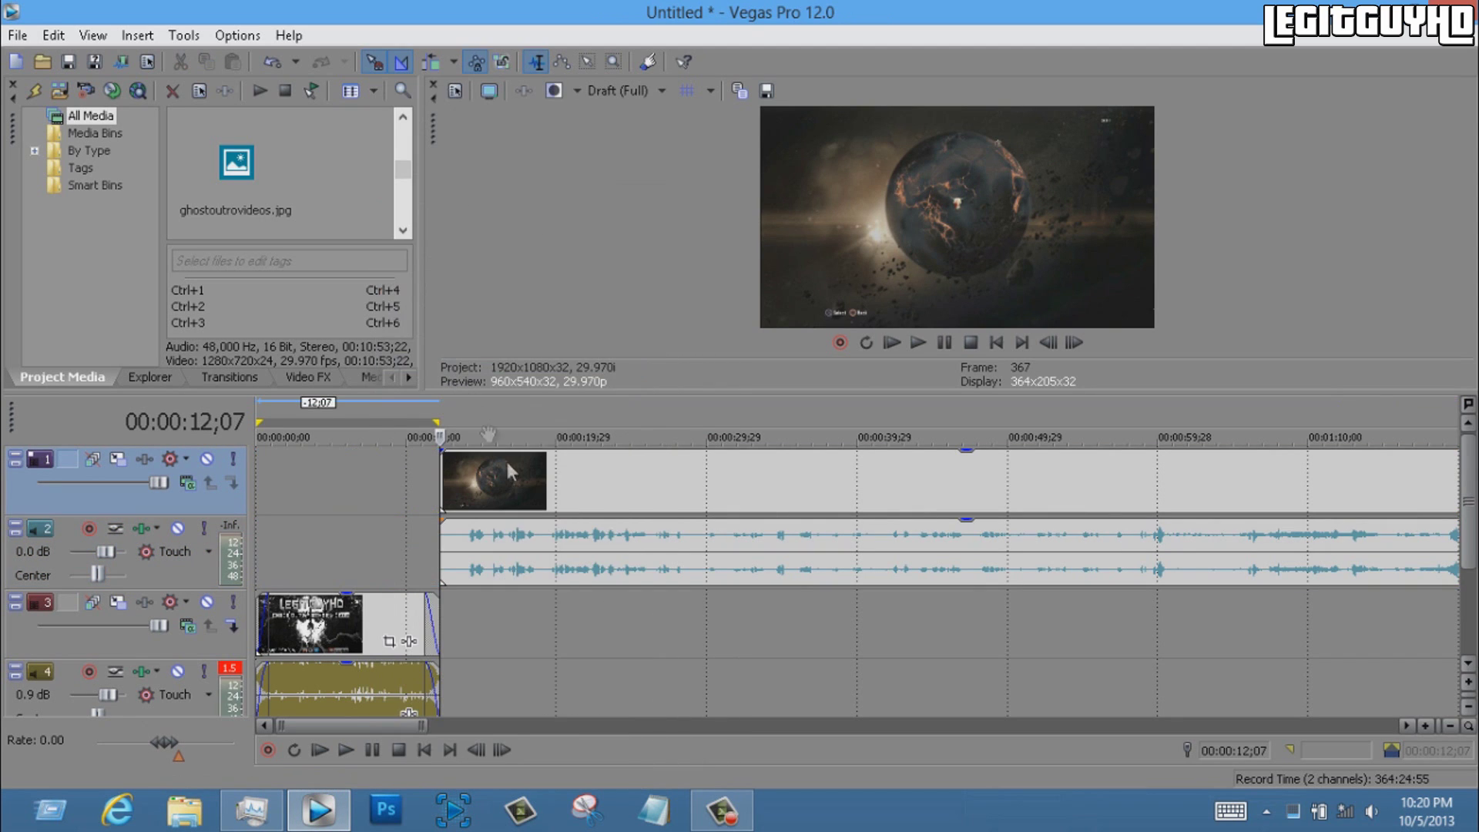
pyautogui.moveTo(605, 486); pyautogui.dragTo(331, 508)
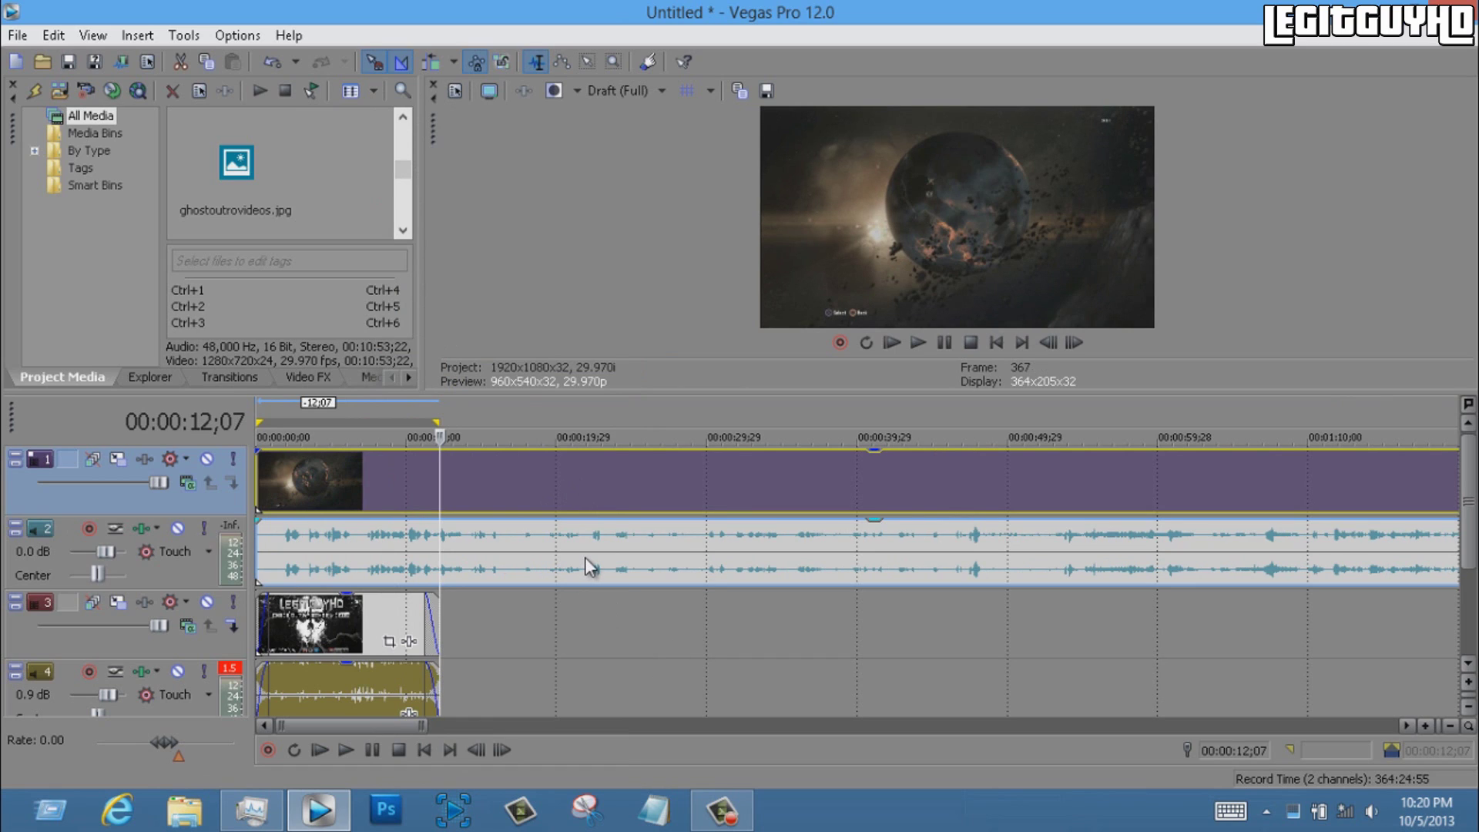
pyautogui.click(595, 592)
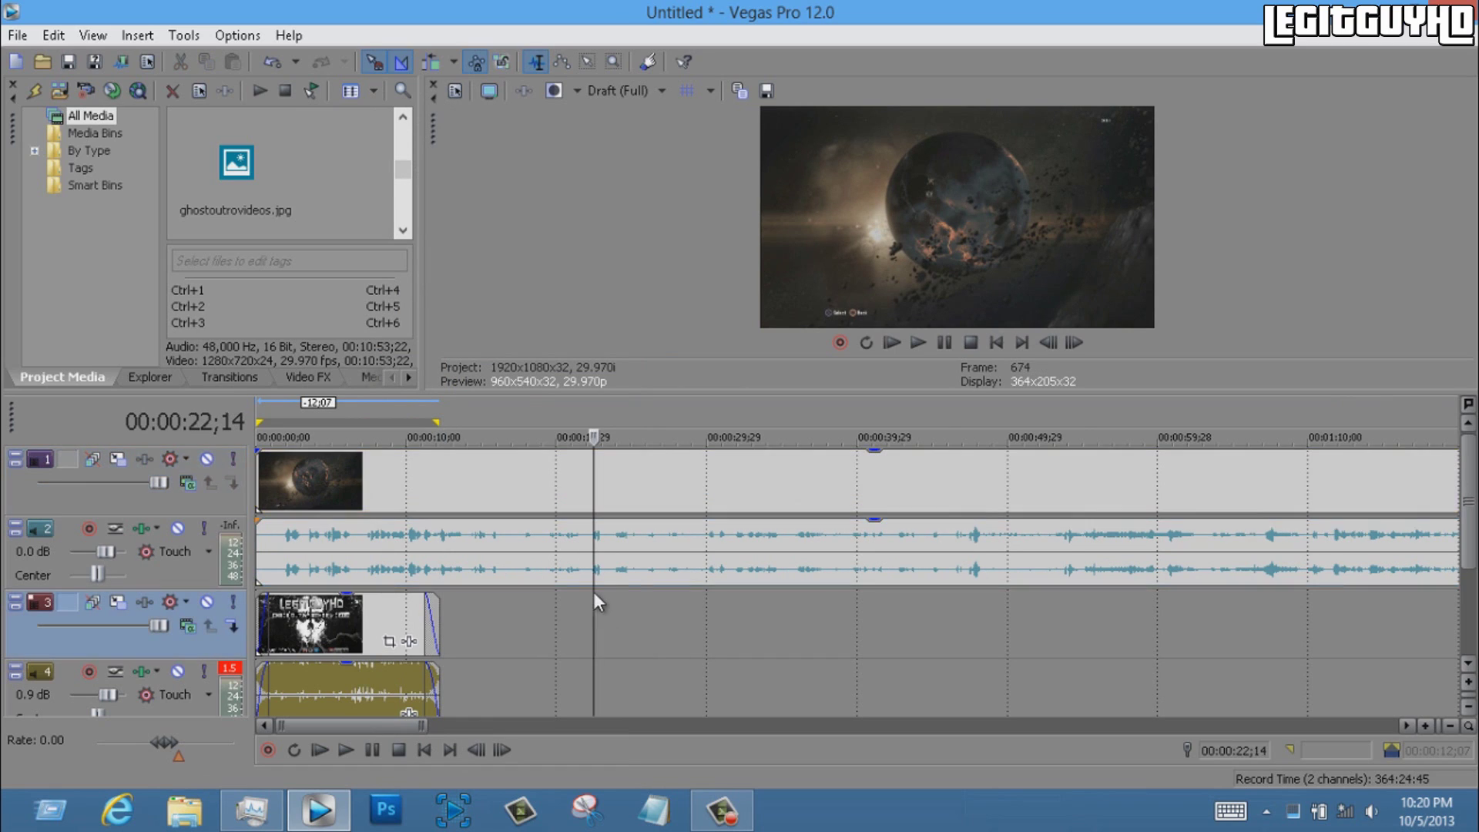
pyautogui.click(663, 601)
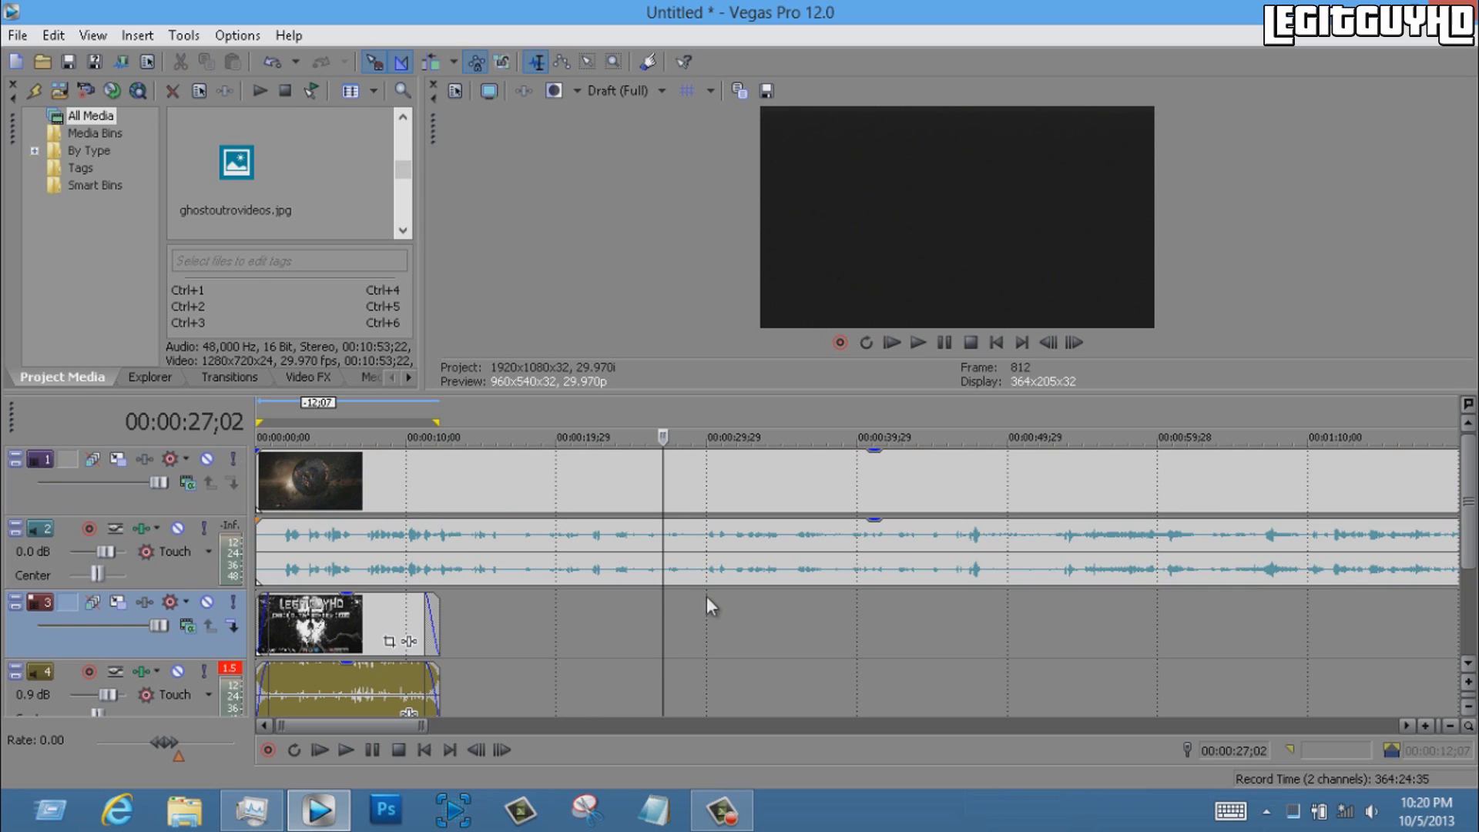
pyautogui.click(706, 596)
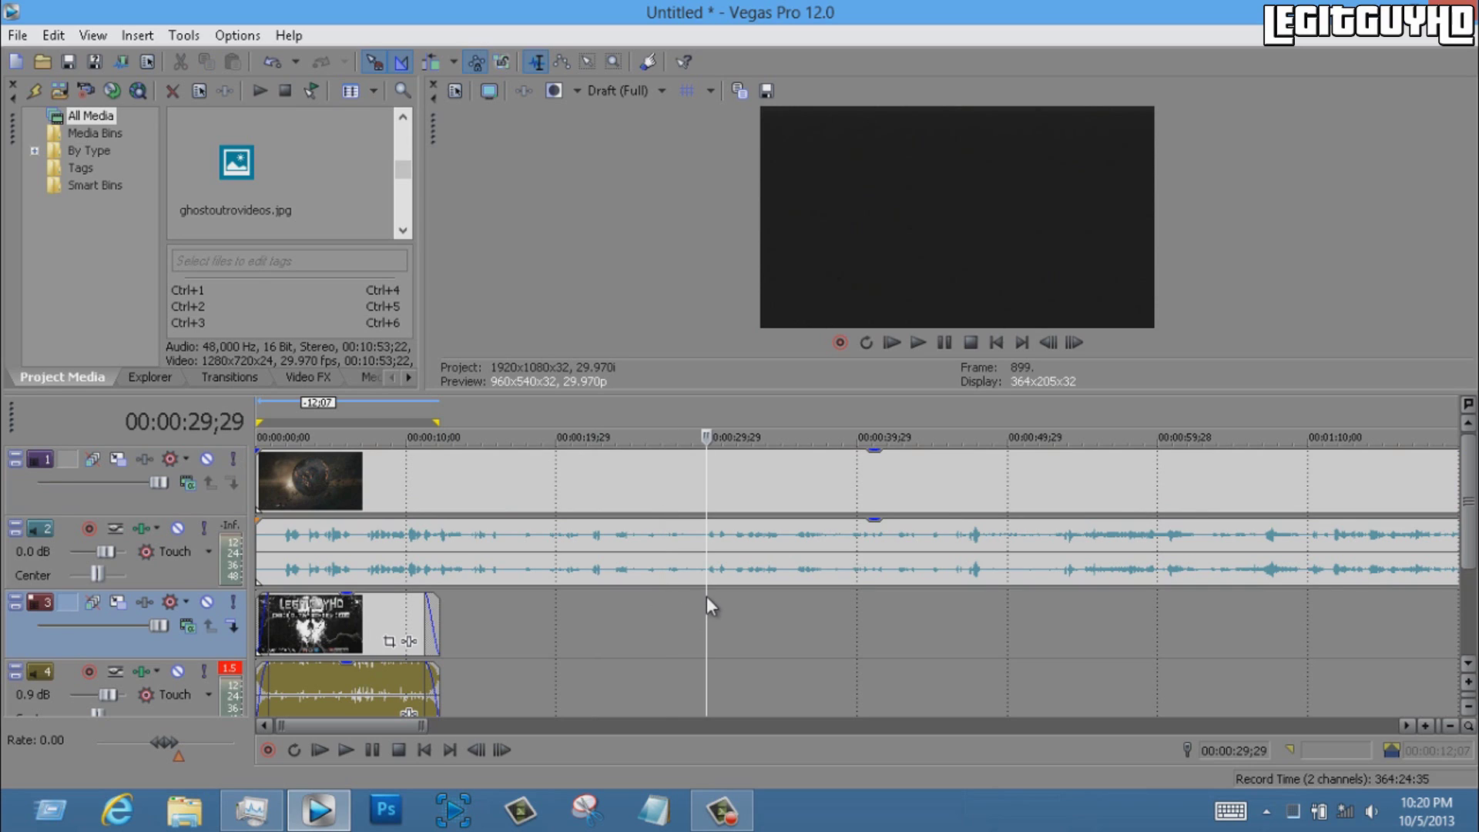
pyautogui.click(770, 592)
pyautogui.click(819, 596)
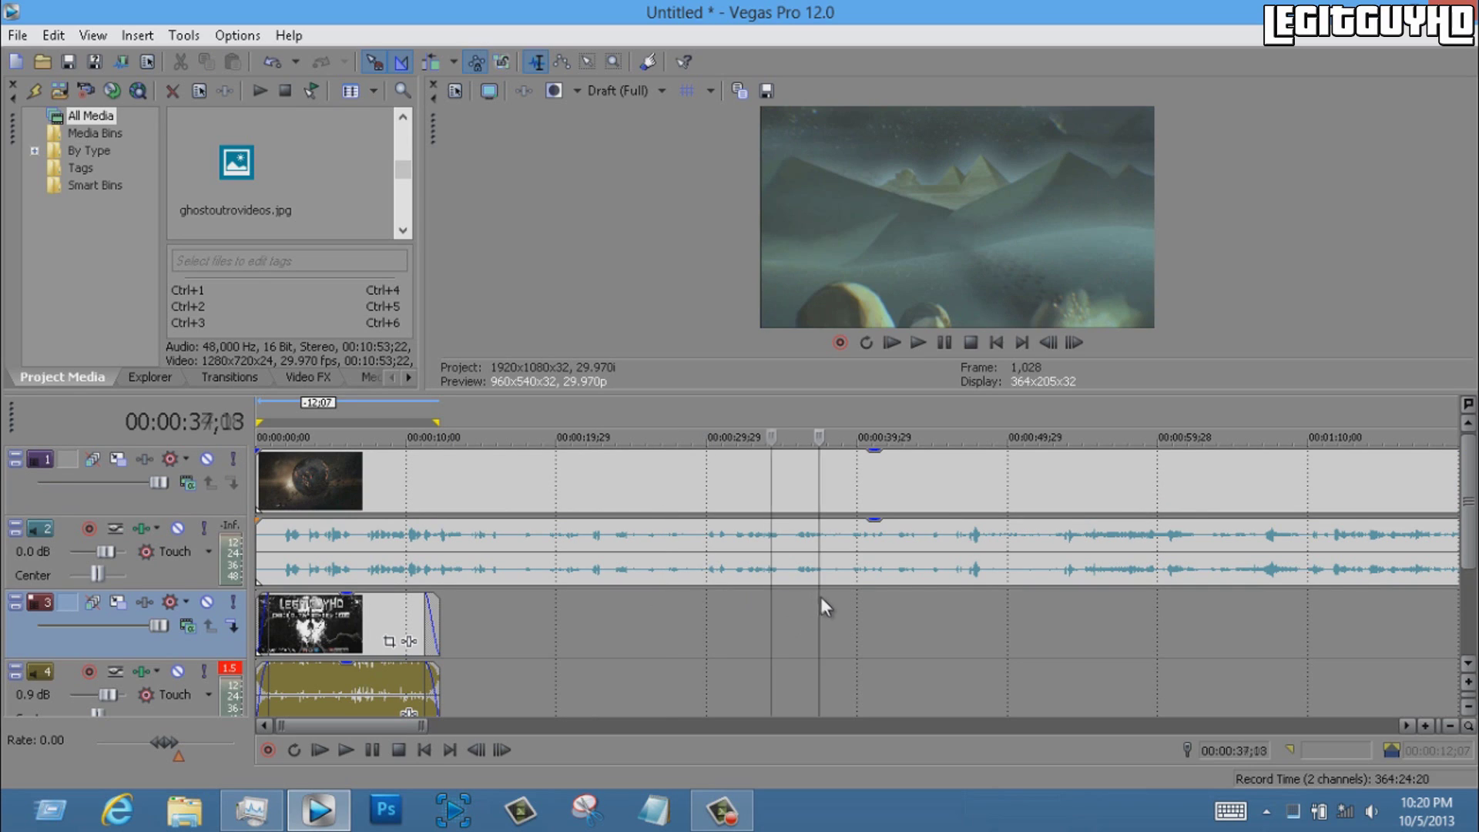
pyautogui.click(867, 598)
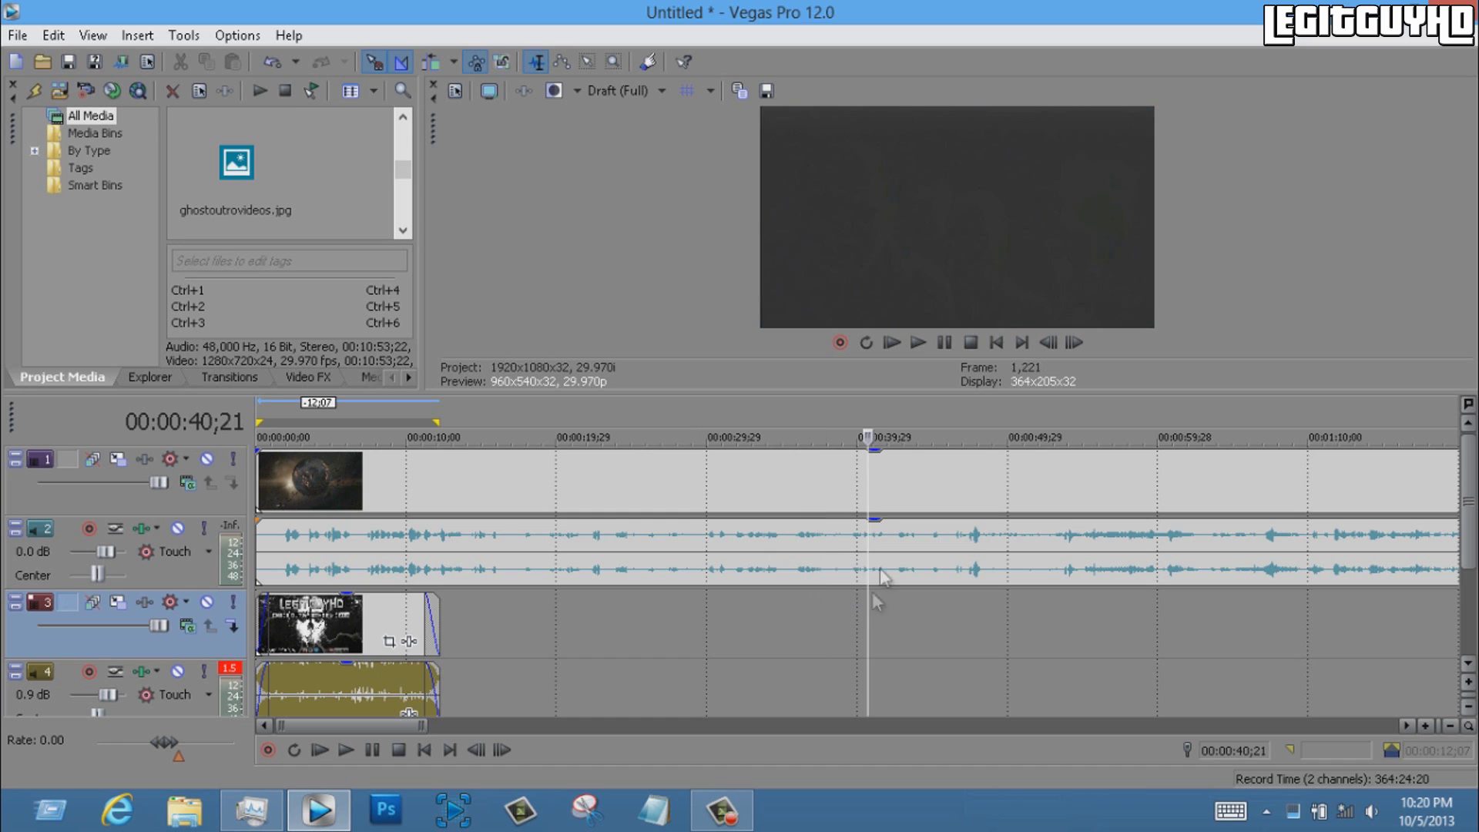
pyautogui.rightClick(869, 477)
# Split the gameplay at 00:00:40;21, delete the opening part, and move the rest to 00:00:00
pyautogui.click(913, 449)
pyautogui.click(845, 476)
pyautogui.rightClick(750, 478)
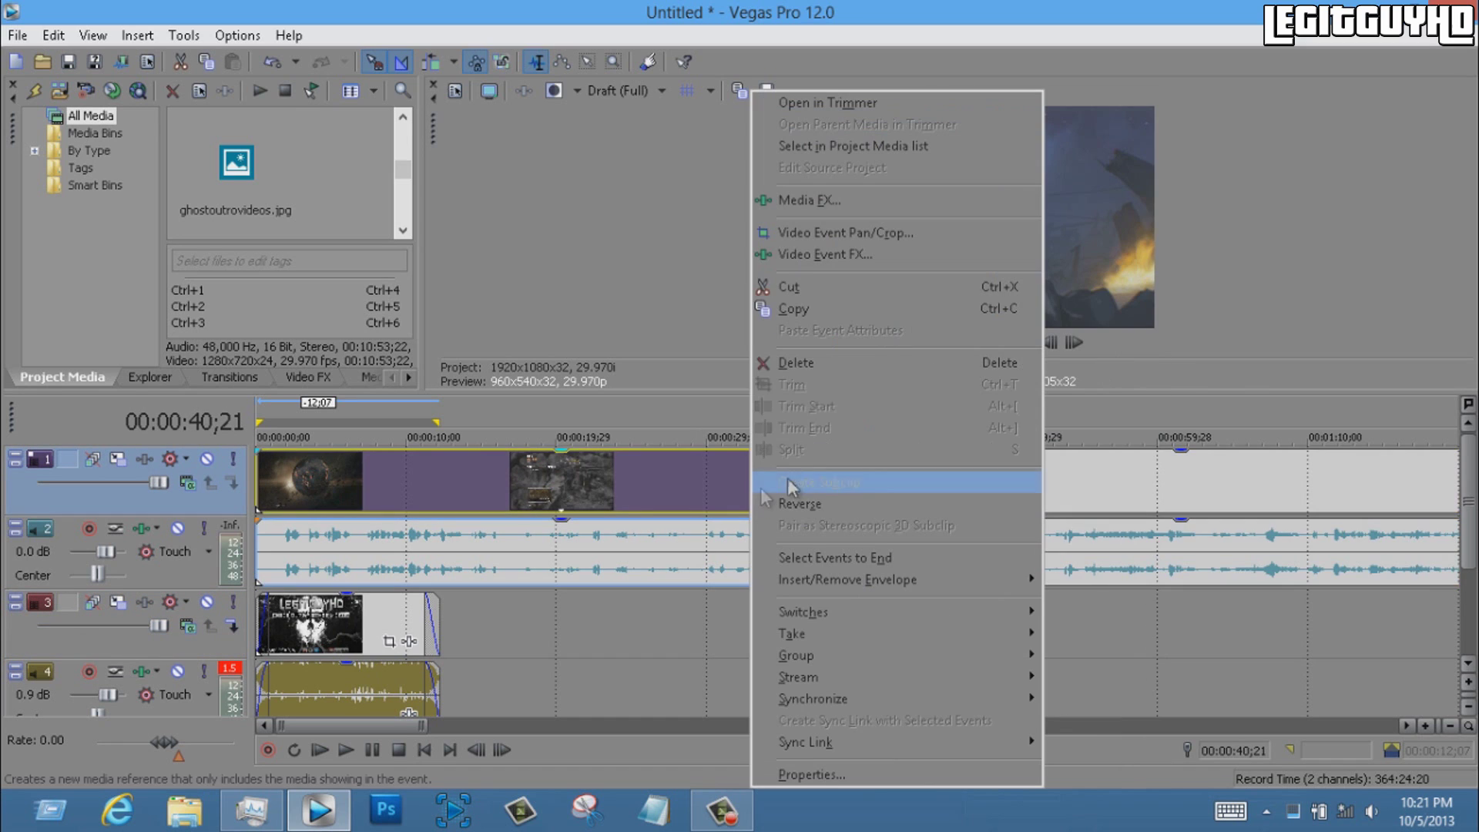
pyautogui.click(829, 362)
pyautogui.moveTo(1059, 481); pyautogui.dragTo(448, 481)
pyautogui.scroll(-5, 849, 623)
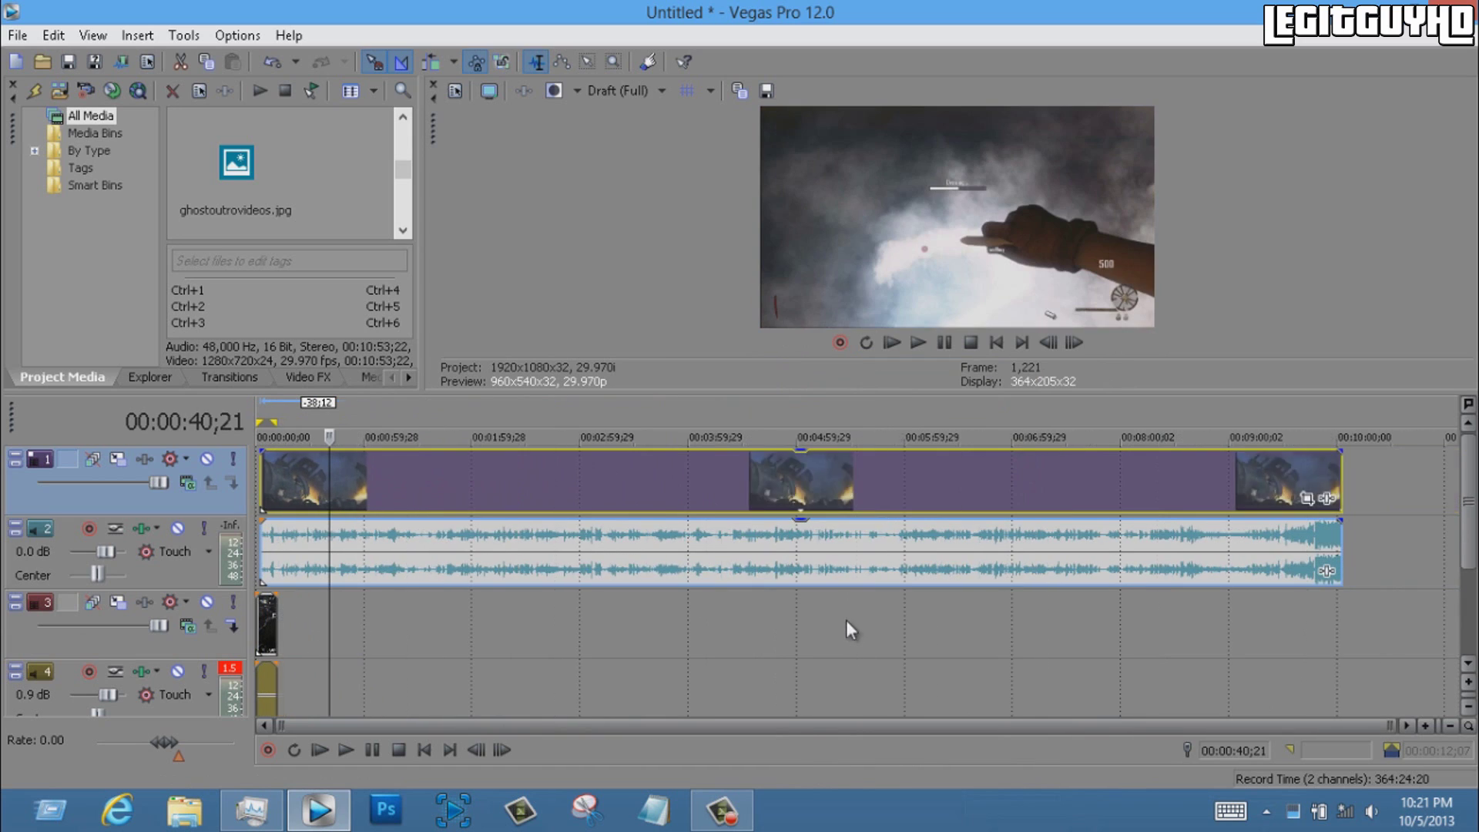
# Scrub through the gameplay from about four minutes, marking 00:07:35;10 as the next cut
pyautogui.click(715, 604)
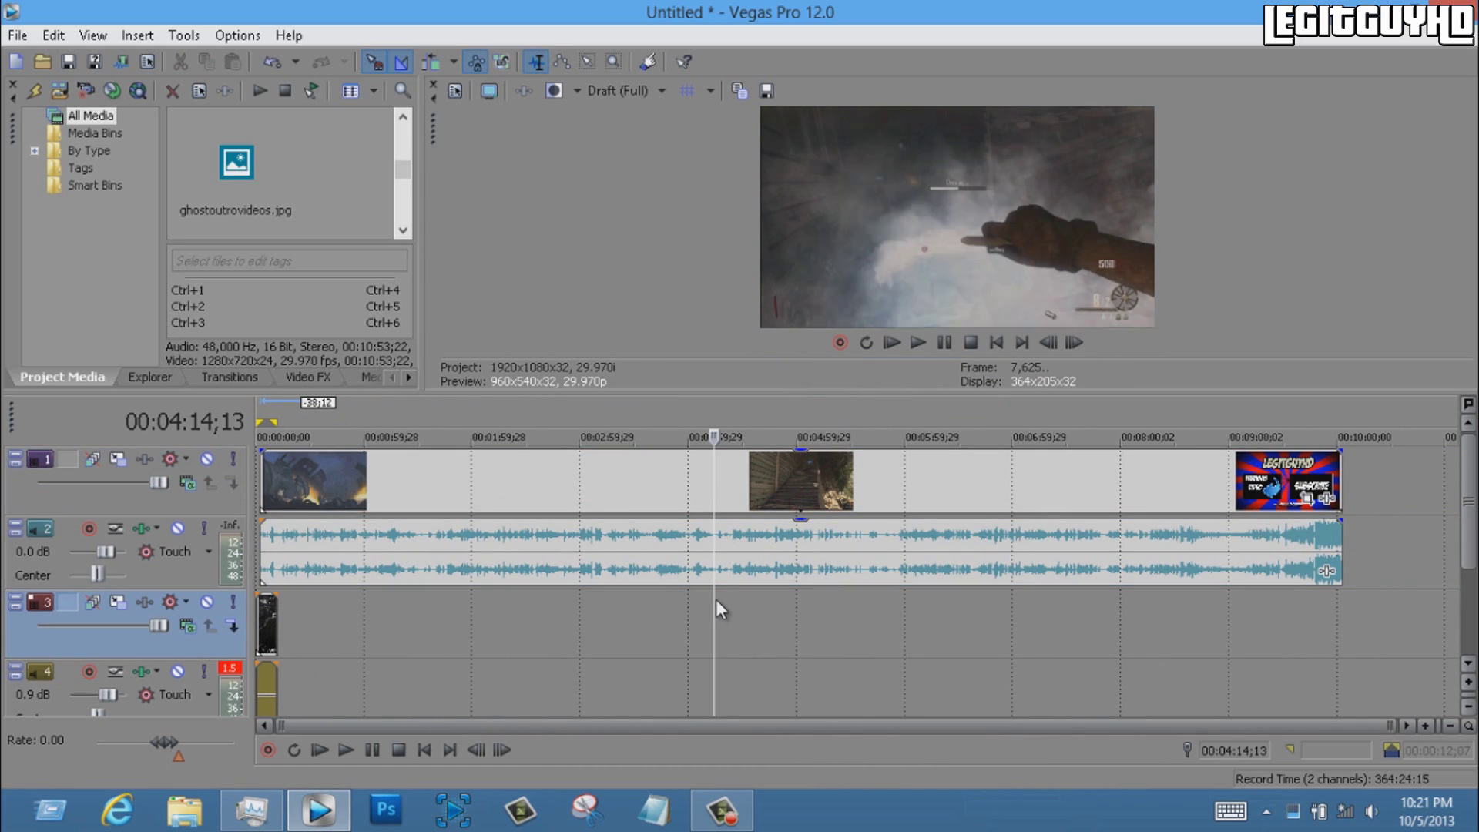
pyautogui.click(746, 596)
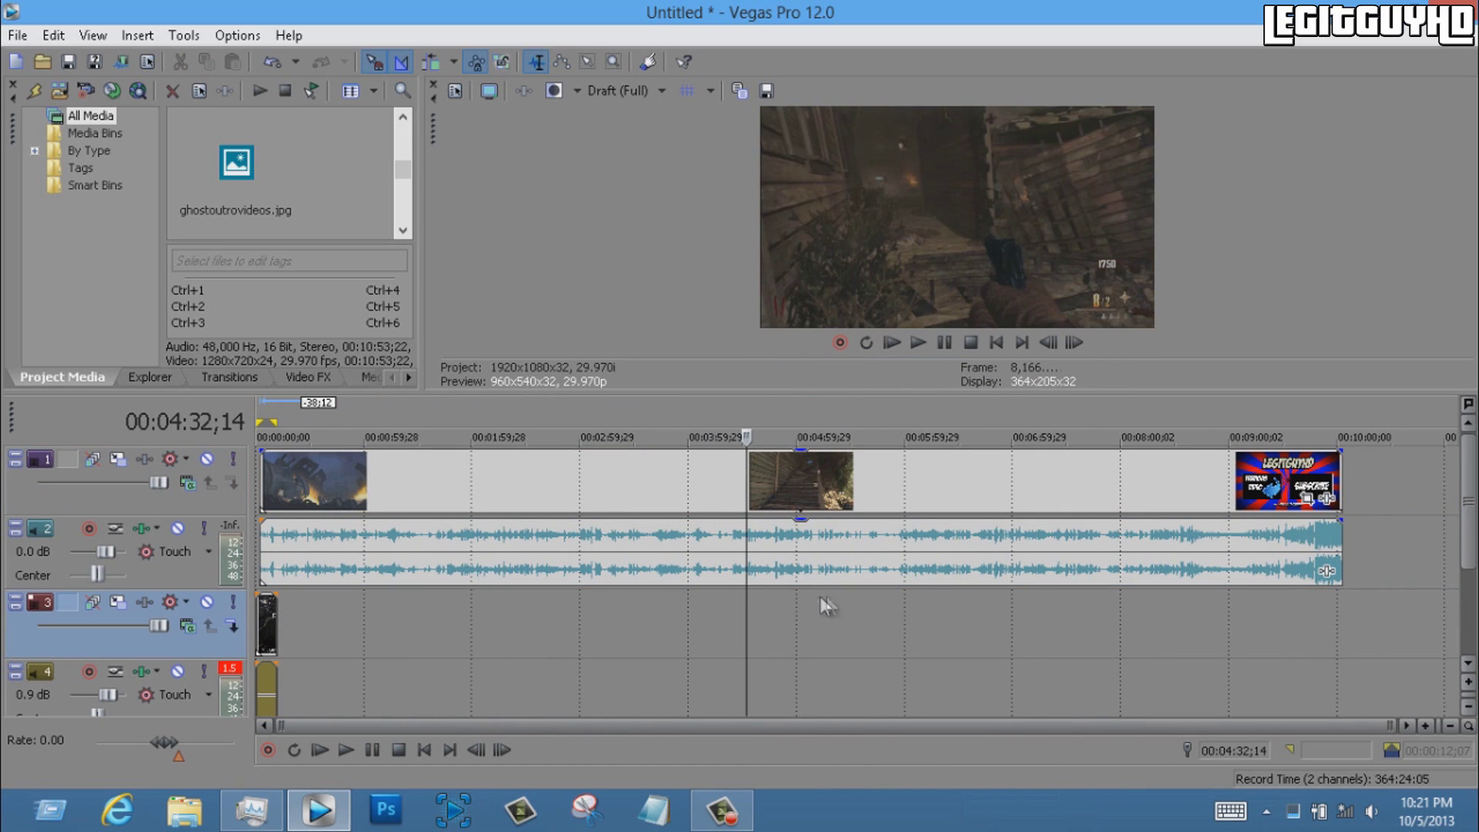
pyautogui.click(849, 597)
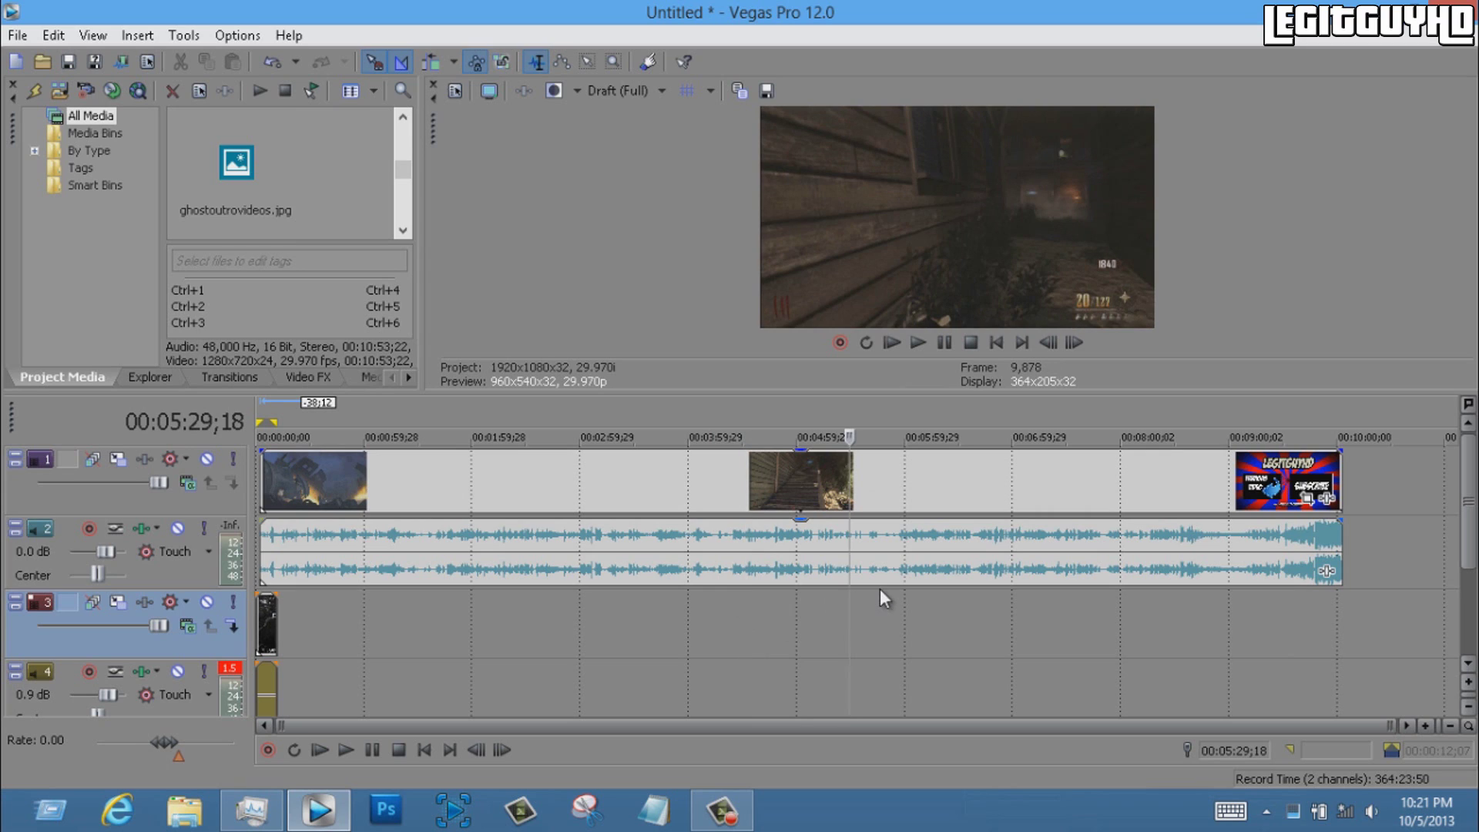
pyautogui.click(877, 588)
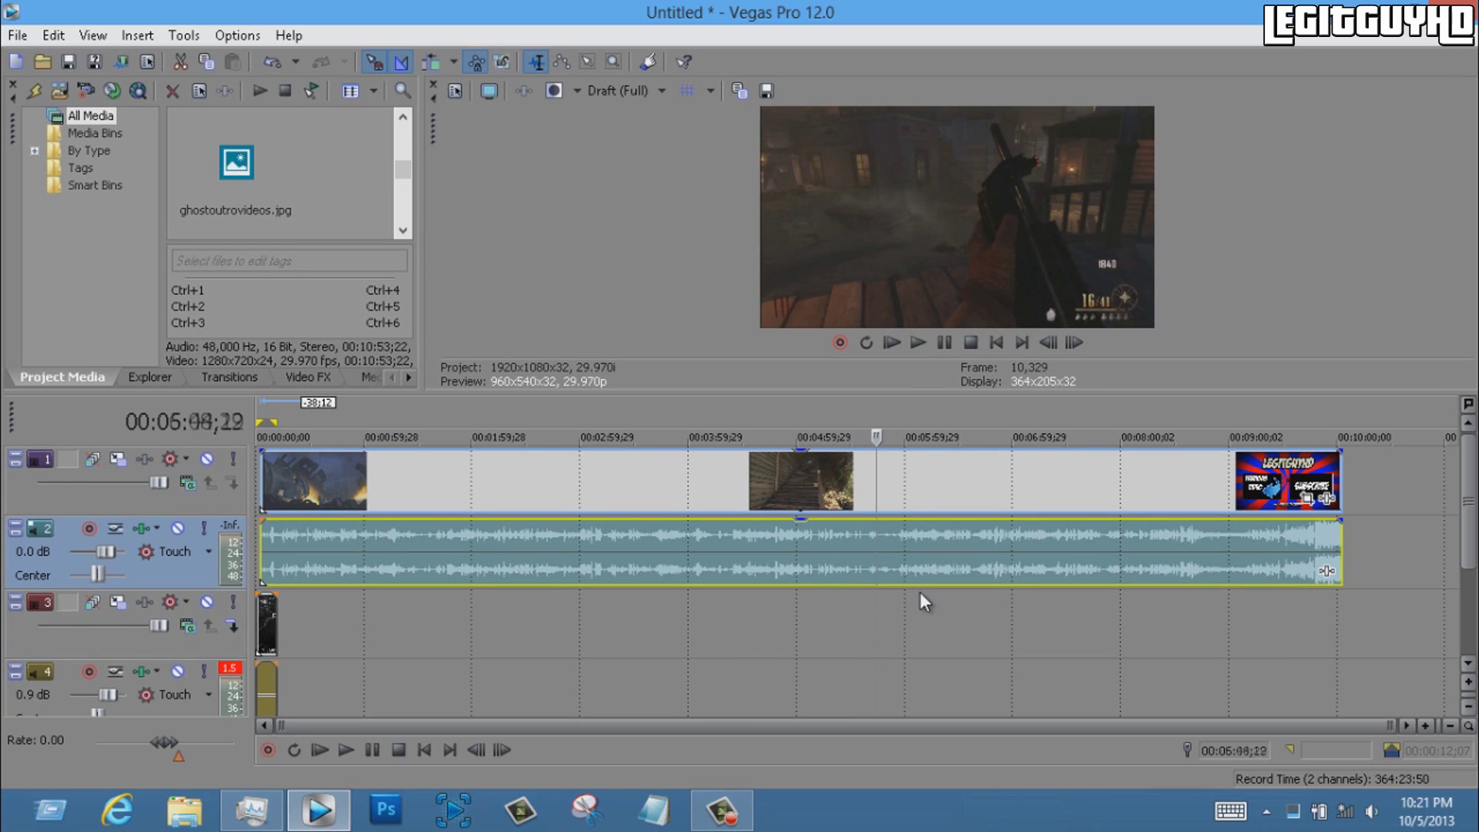
pyautogui.click(920, 592)
pyautogui.click(960, 594)
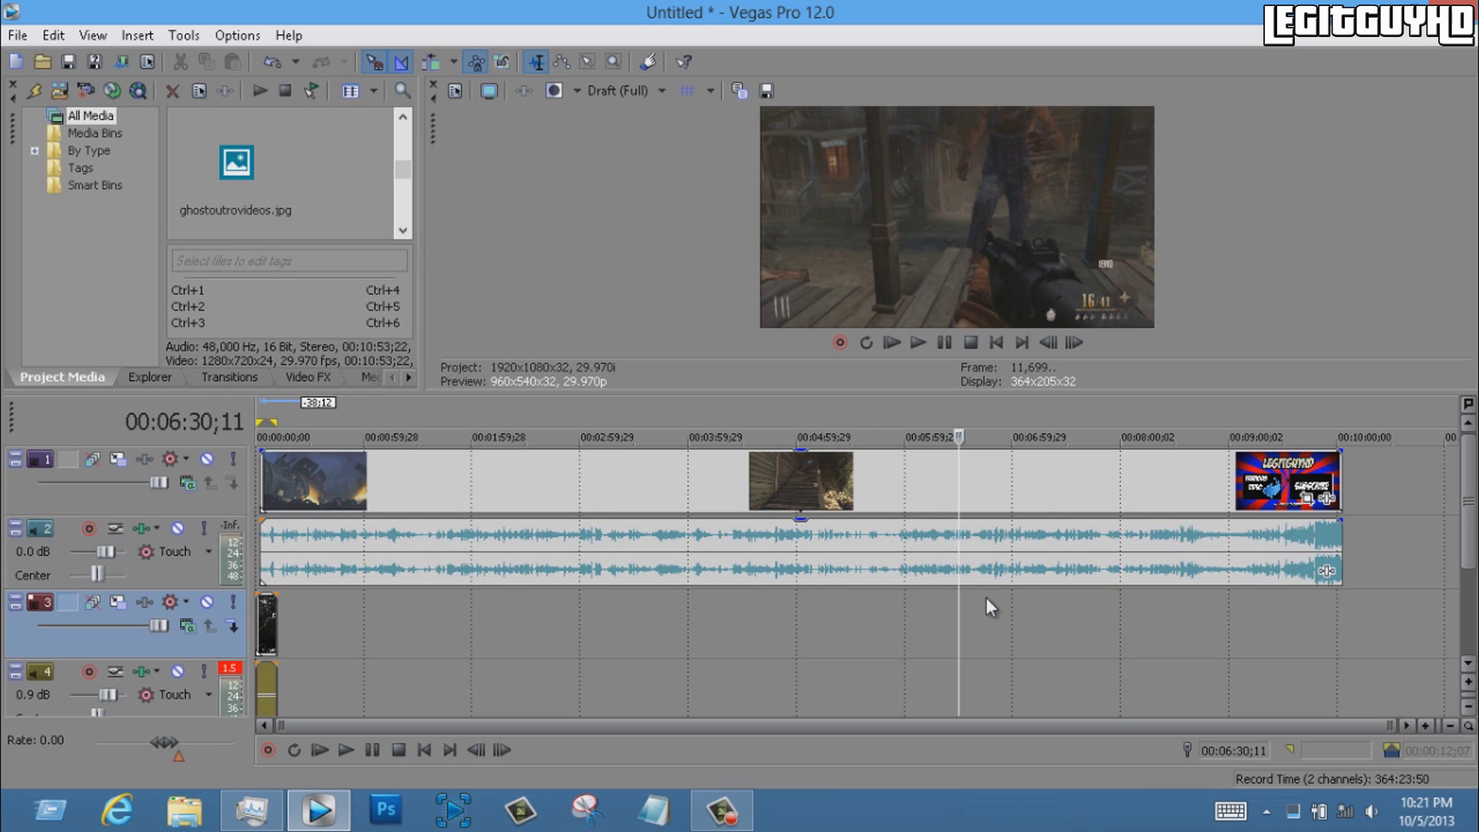
pyautogui.click(1006, 600)
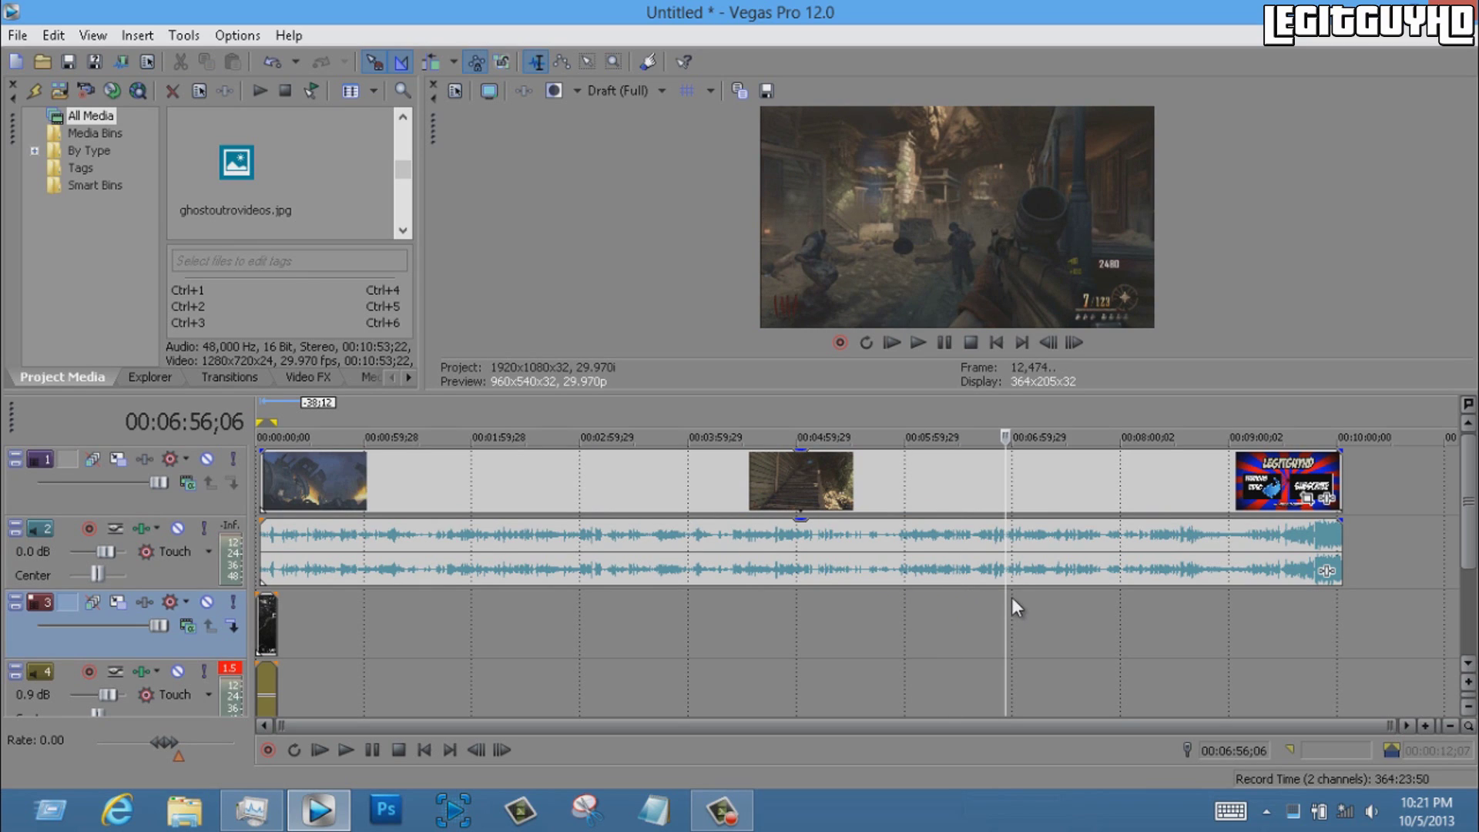
pyautogui.click(1025, 600)
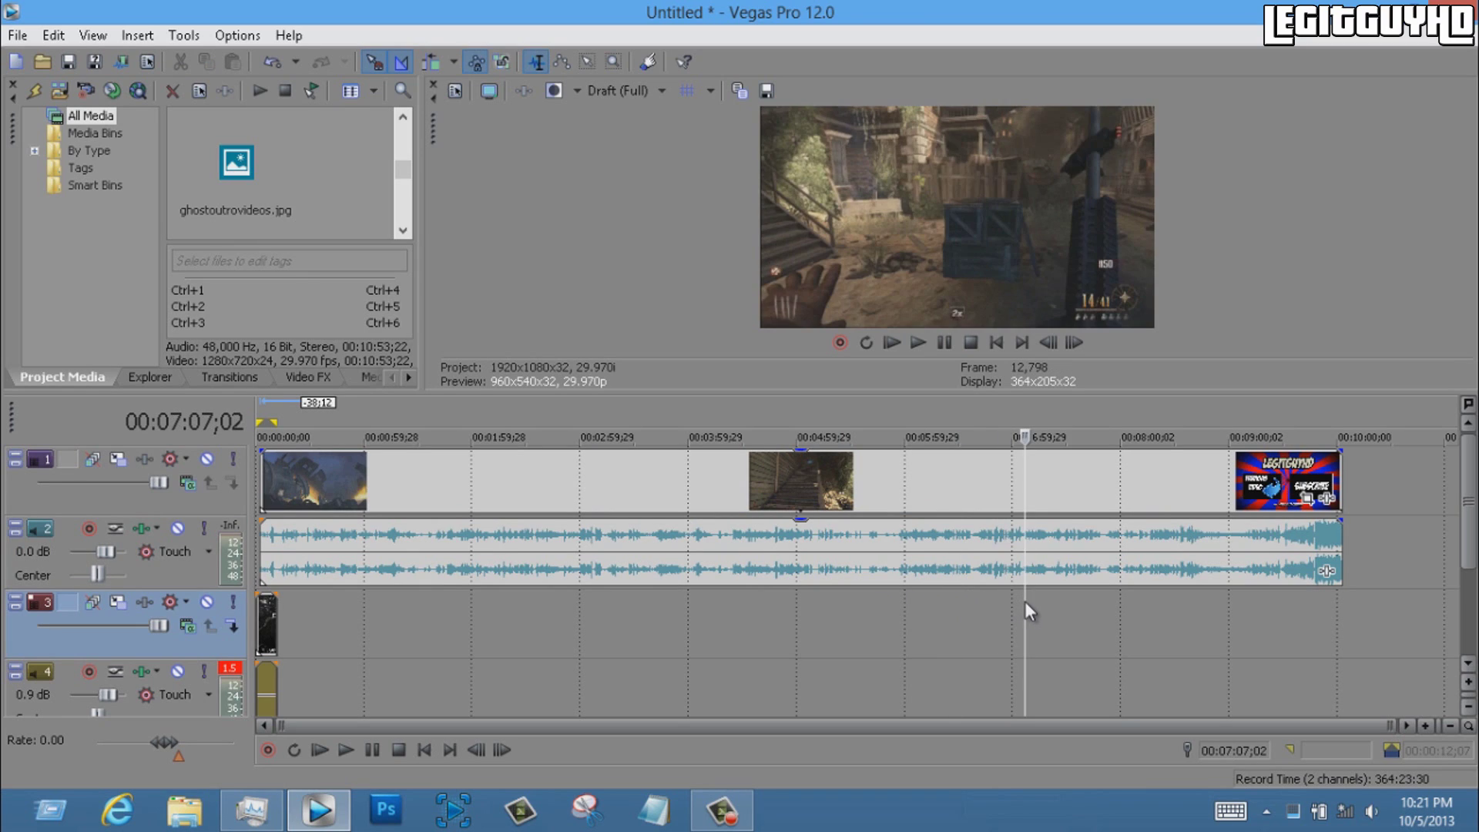
pyautogui.click(1042, 602)
pyautogui.click(1054, 603)
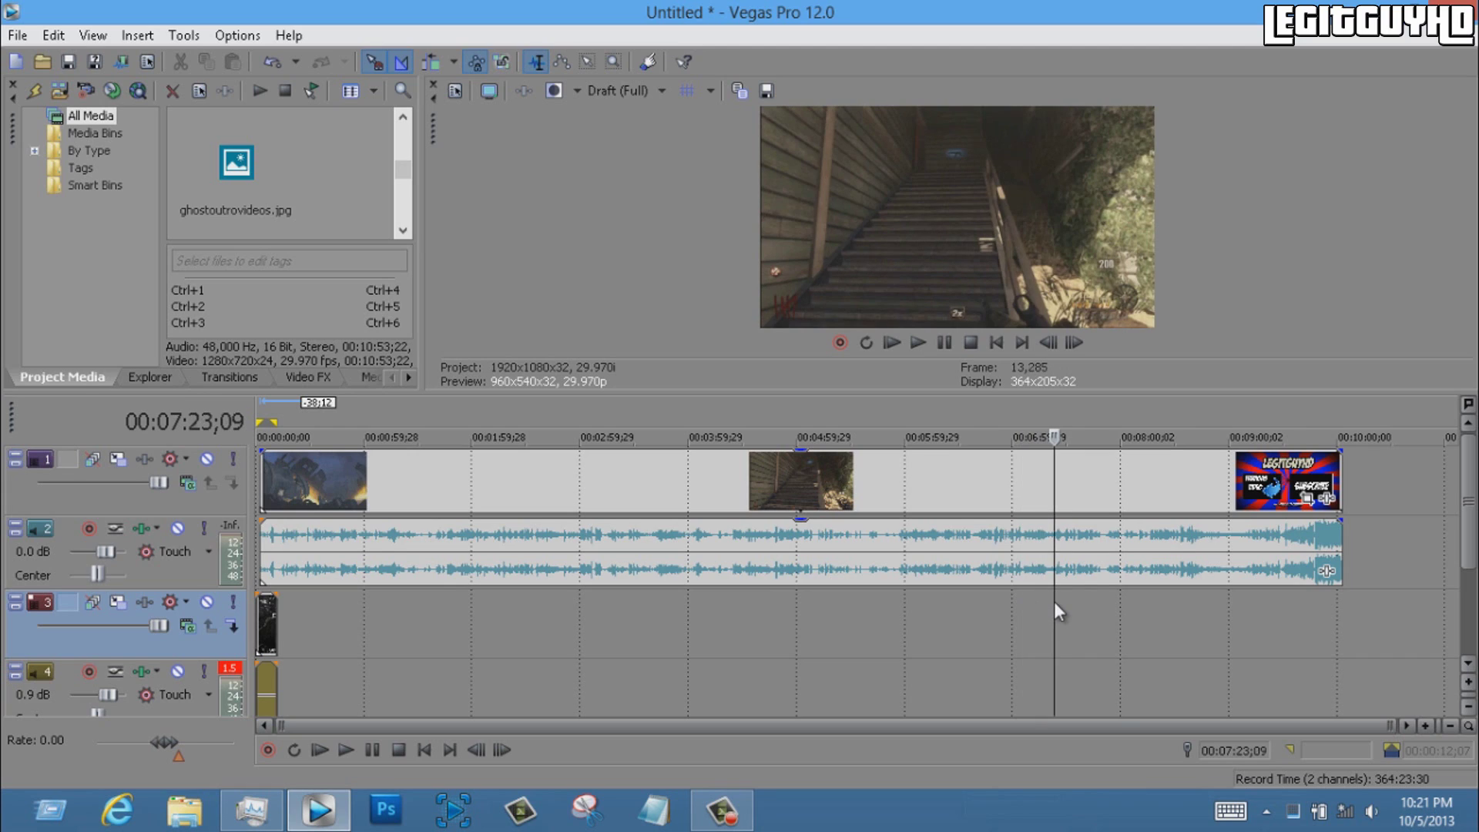
pyautogui.click(1077, 603)
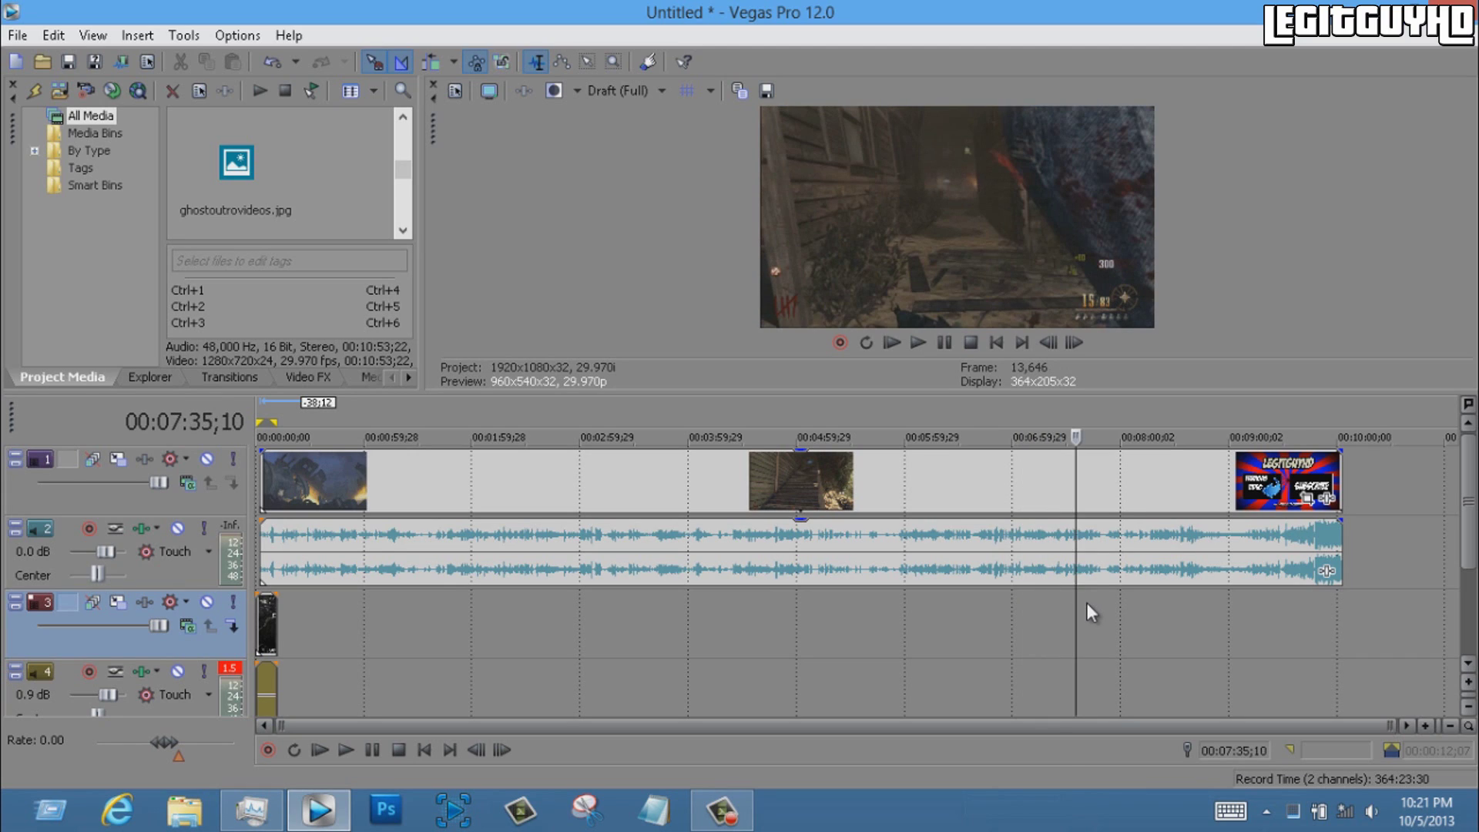
pyautogui.click(1087, 602)
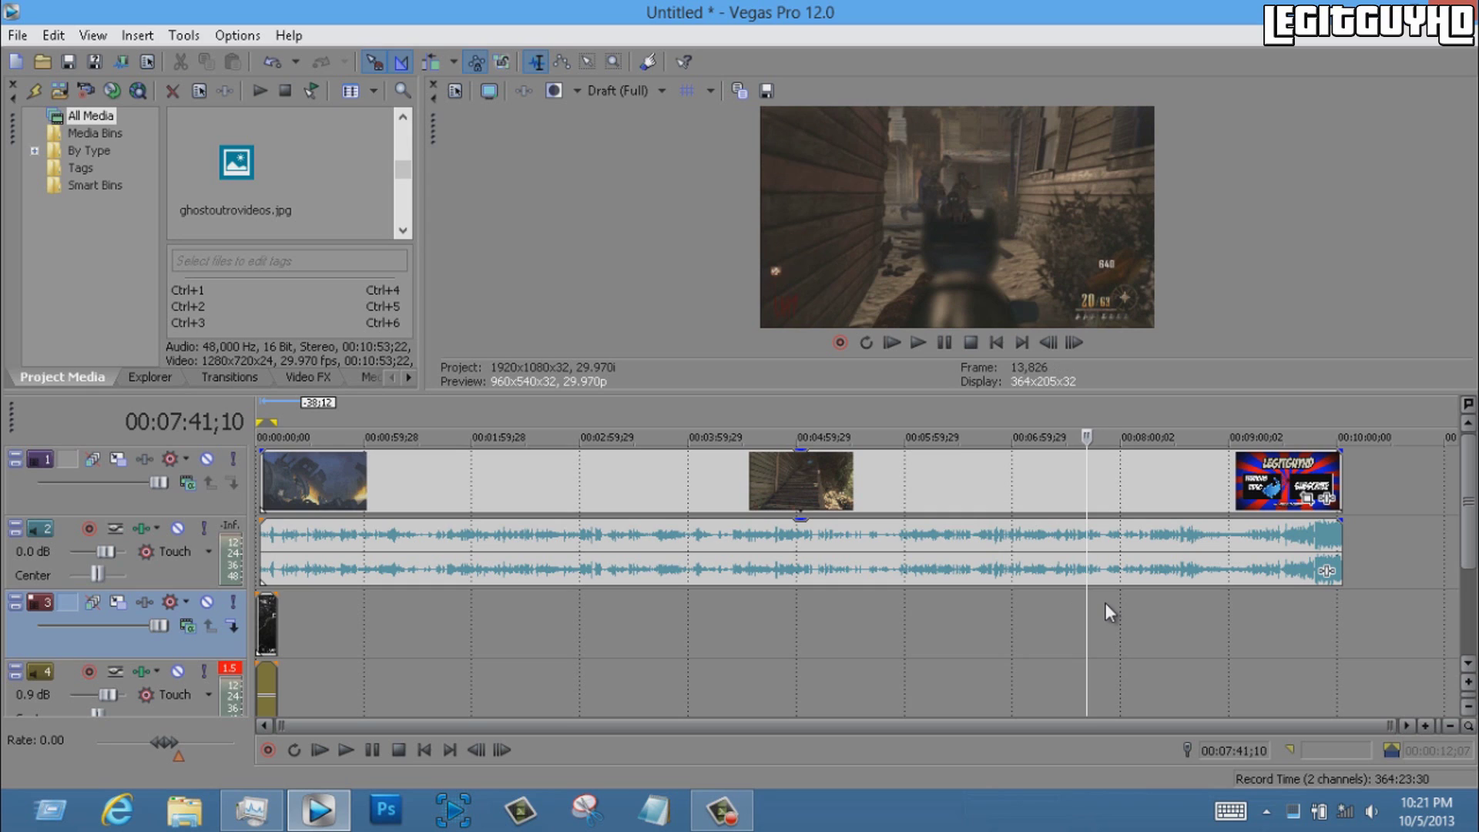
pyautogui.click(1105, 601)
pyautogui.click(1090, 606)
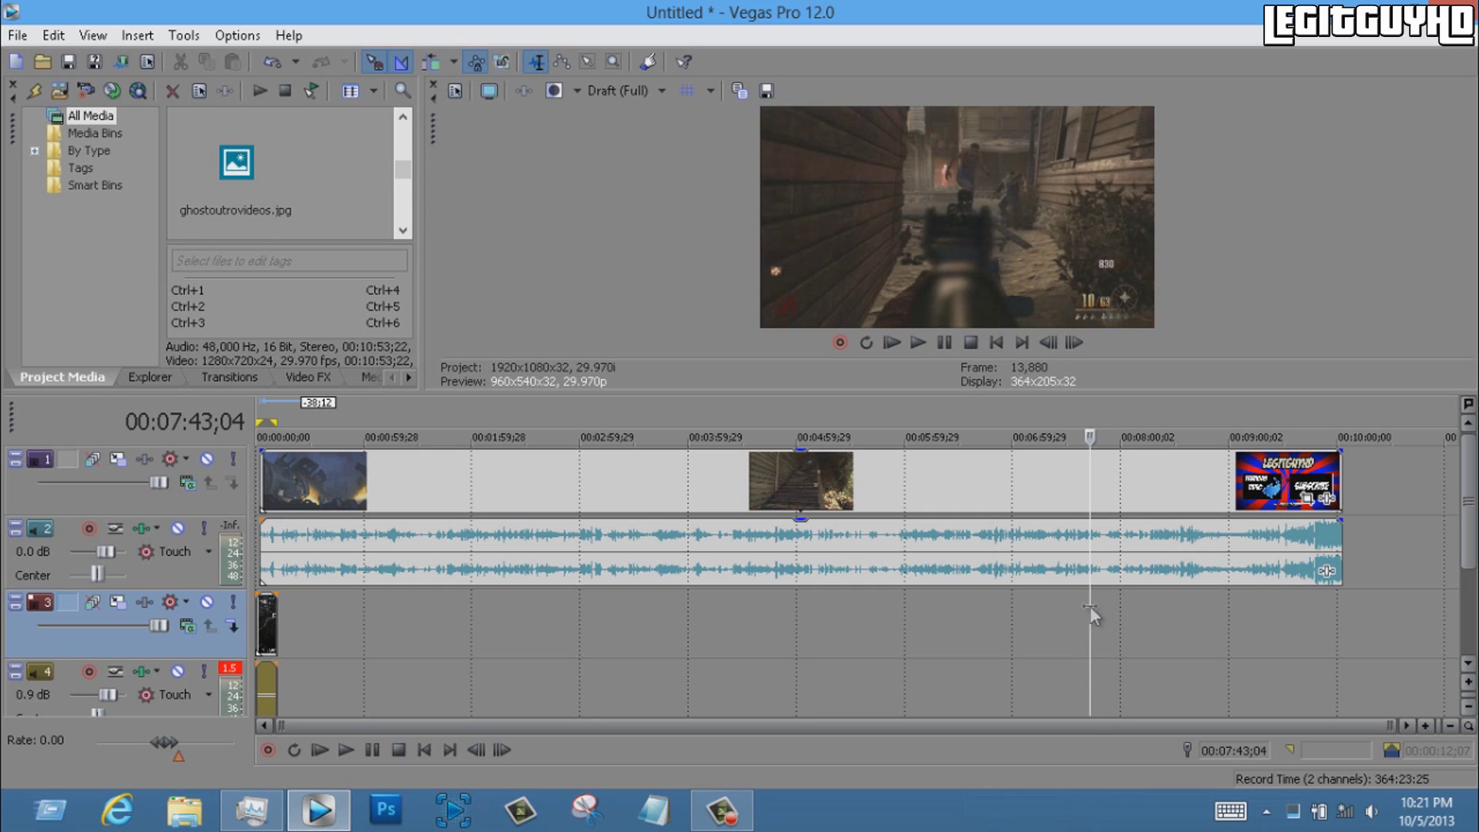
pyautogui.click(1076, 601)
# Split the gameplay at 00:07:35;10, delete the earlier footage, and move the rest to the start
pyautogui.rightClick(1067, 487)
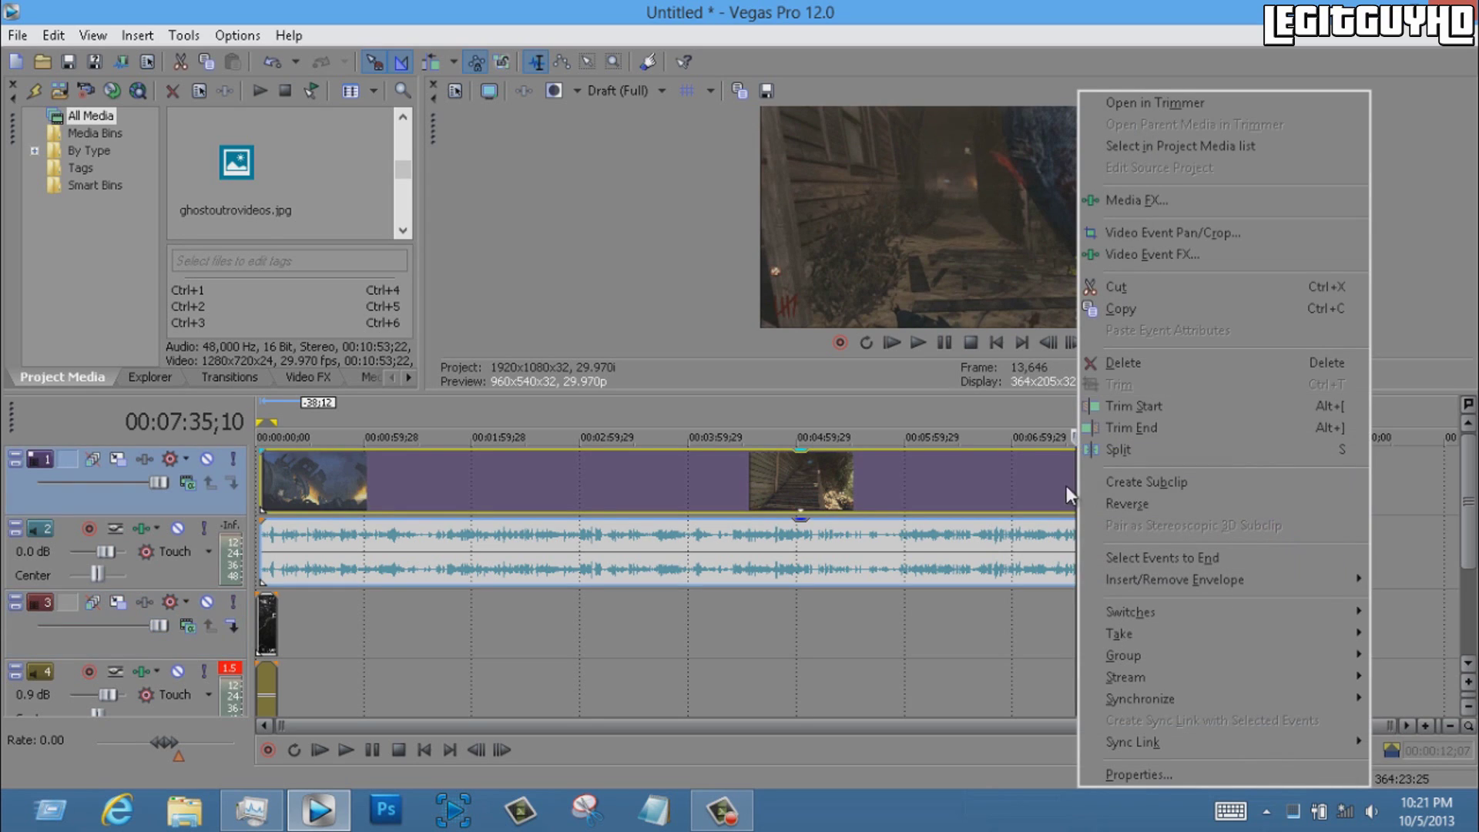
pyautogui.click(1105, 450)
pyautogui.rightClick(951, 464)
pyautogui.click(1020, 359)
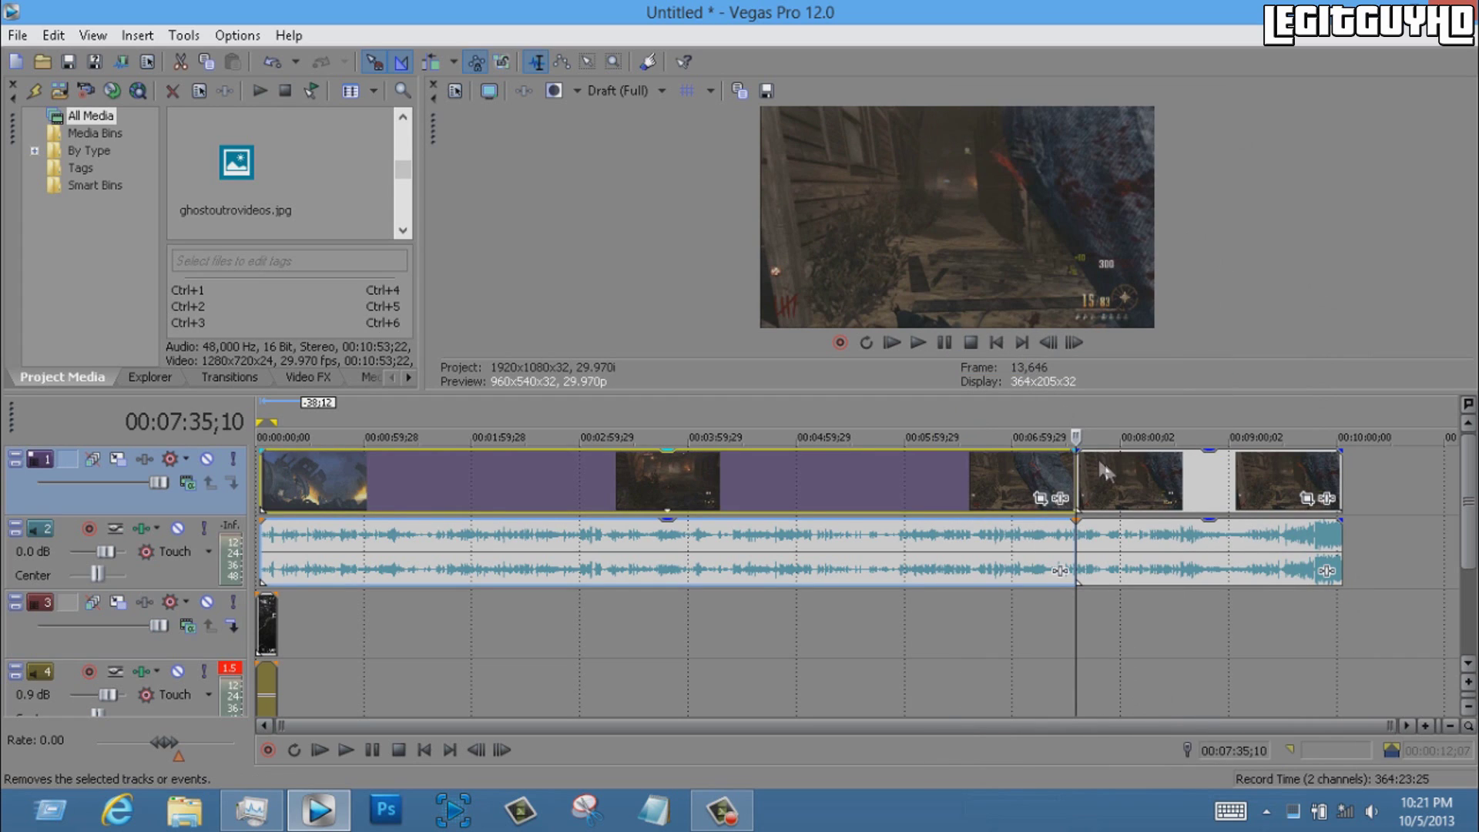
pyautogui.moveTo(1157, 496); pyautogui.dragTo(168, 499)
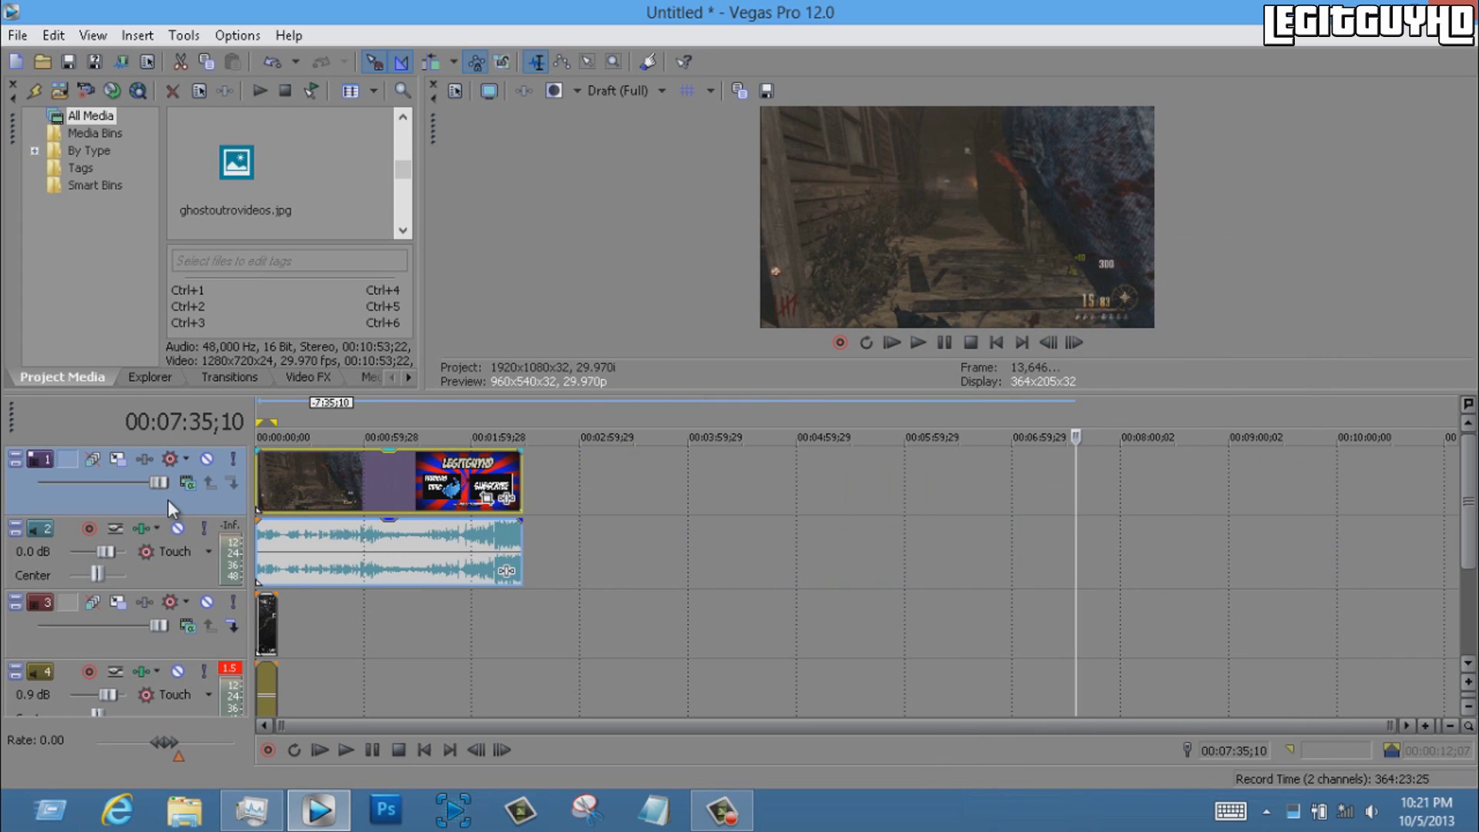
# Split at 00:00:12;07, delete the leftover footage, and realign the clip at the start
pyautogui.click(278, 541)
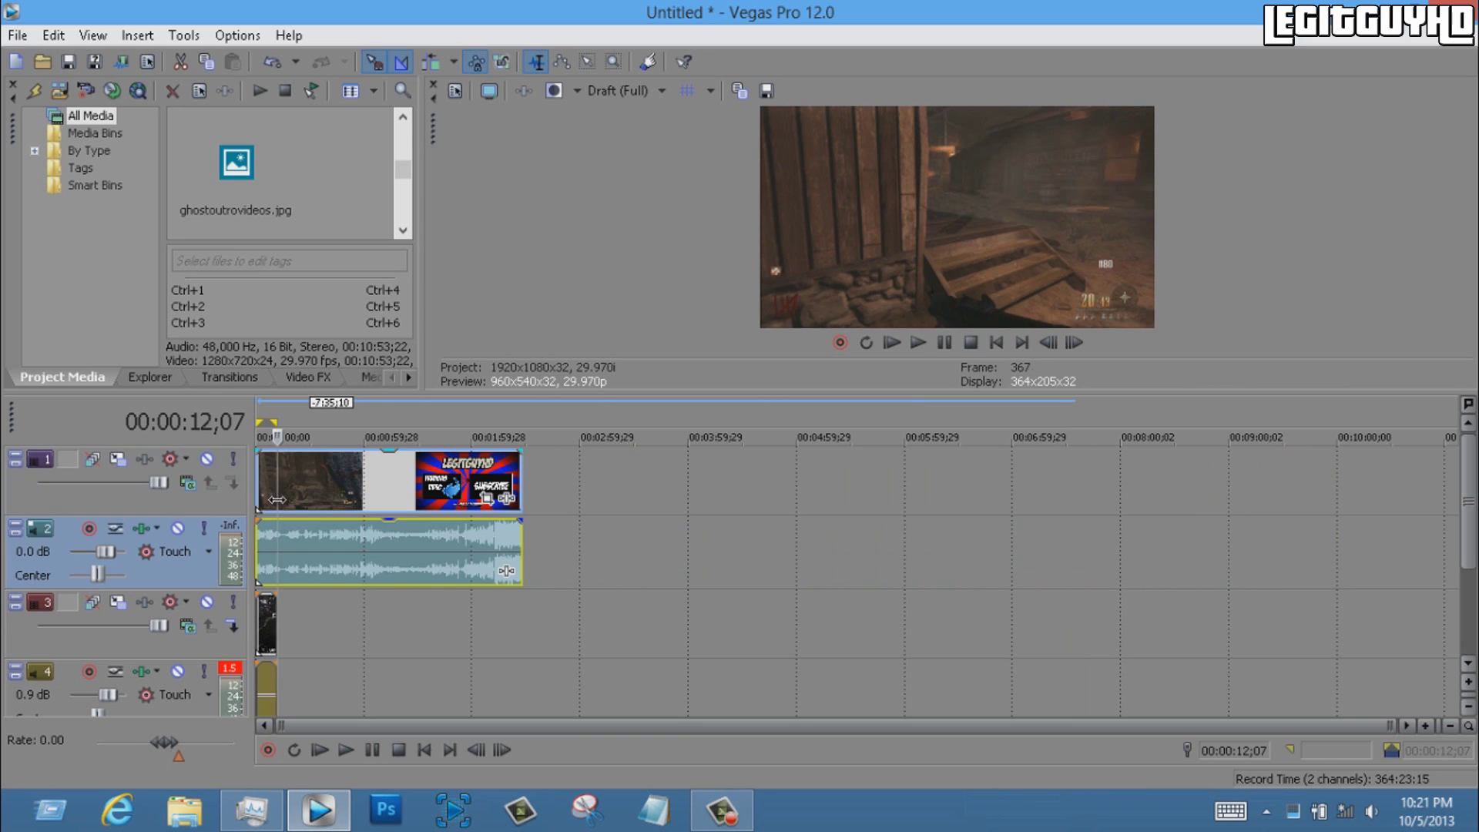
pyautogui.rightClick(282, 494)
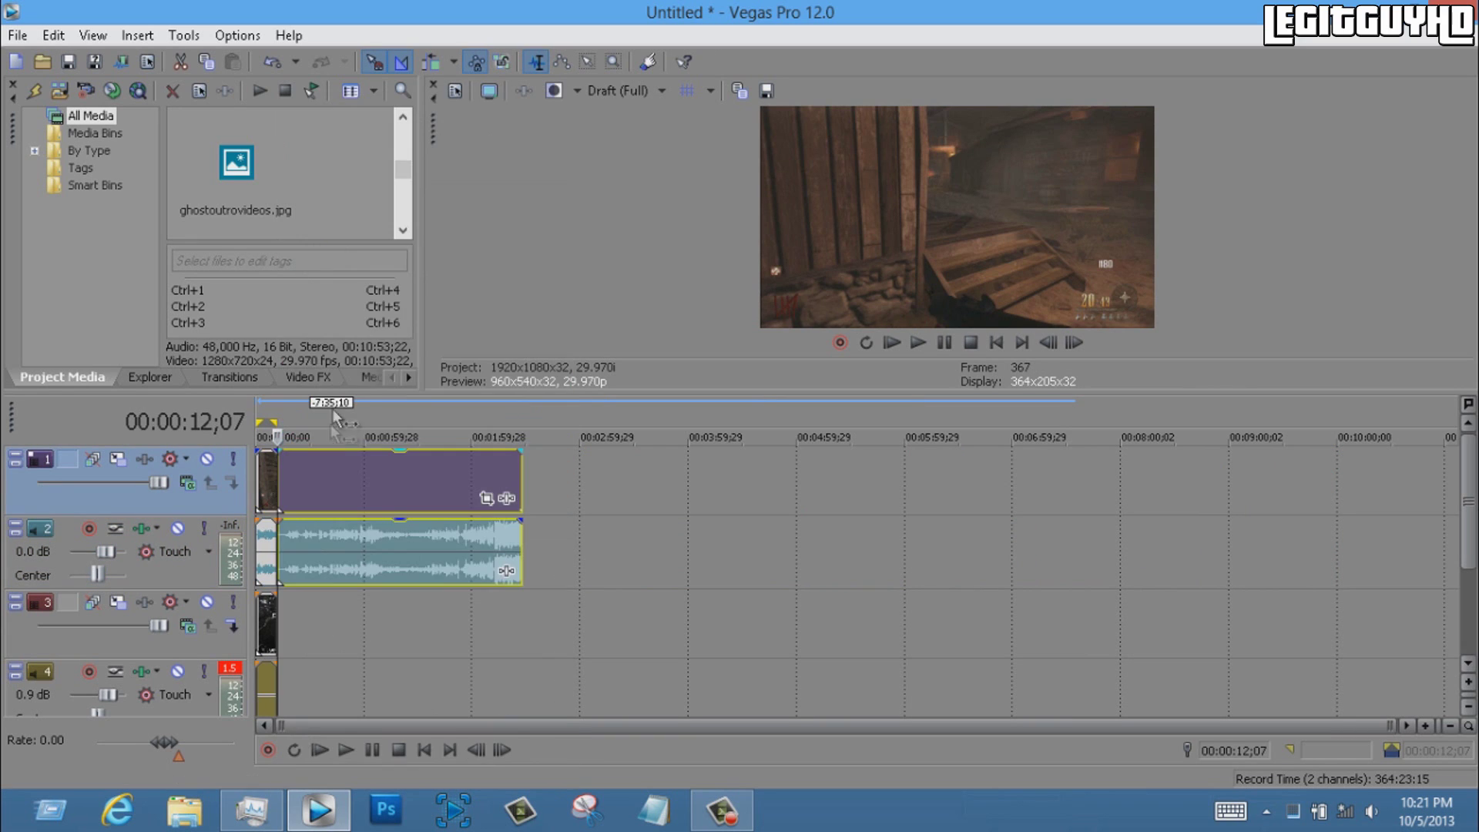
pyautogui.rightClick(363, 486)
pyautogui.click(436, 379)
pyautogui.scroll(3, 498, 575)
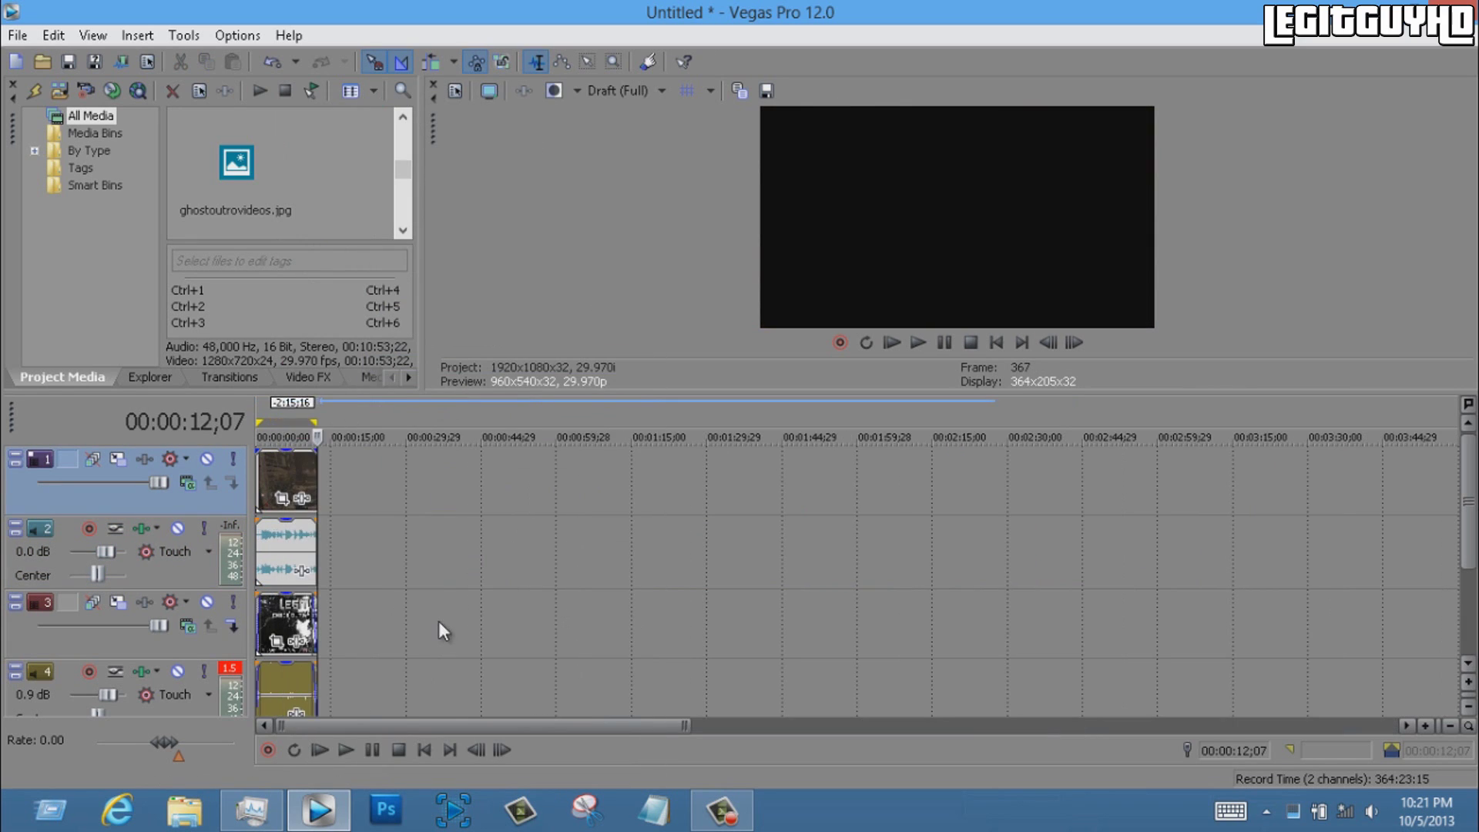
pyautogui.scroll(4, 439, 624)
pyautogui.click(419, 512)
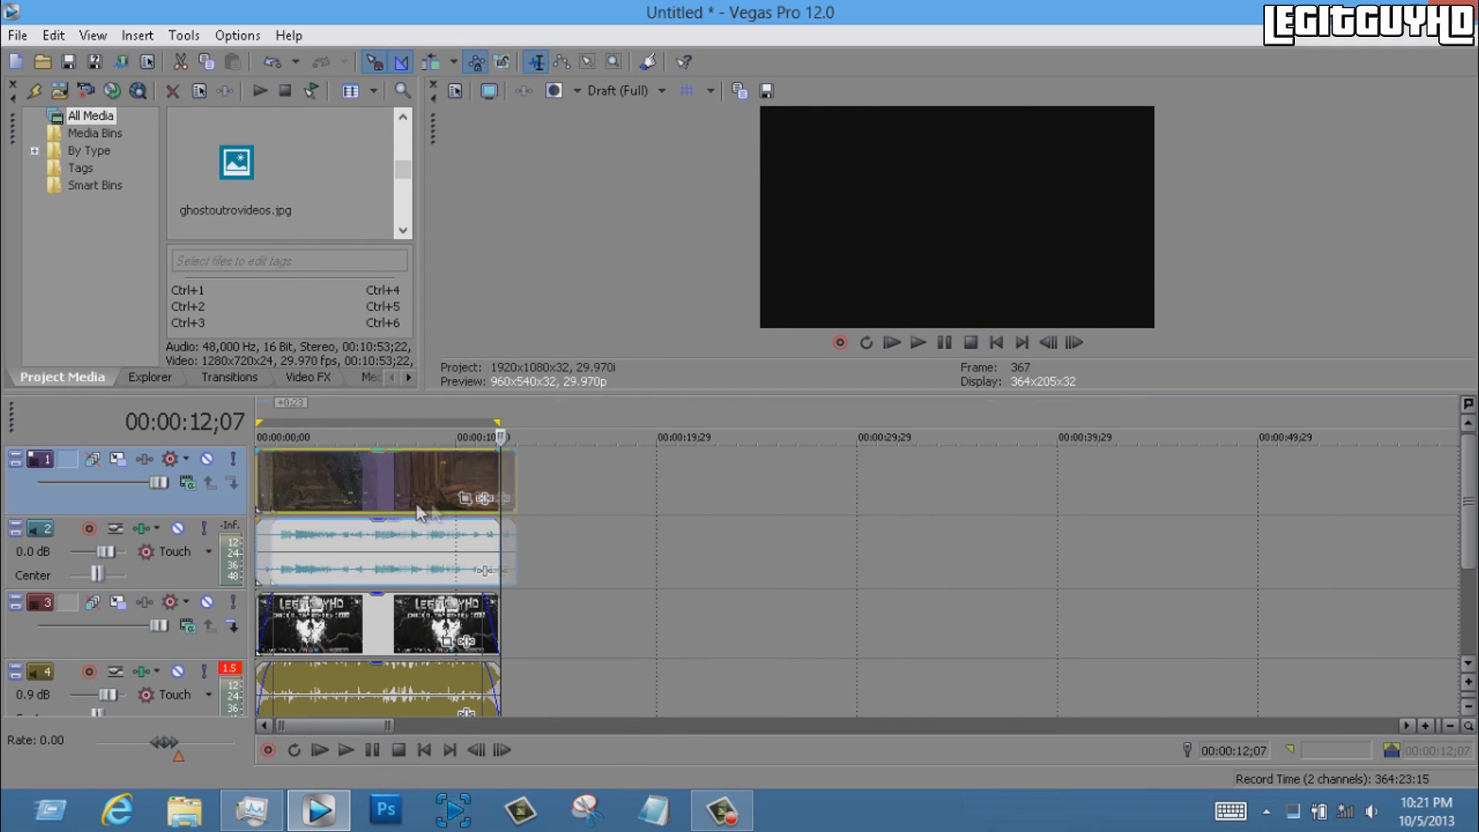
pyautogui.moveTo(419, 511); pyautogui.dragTo(413, 503)
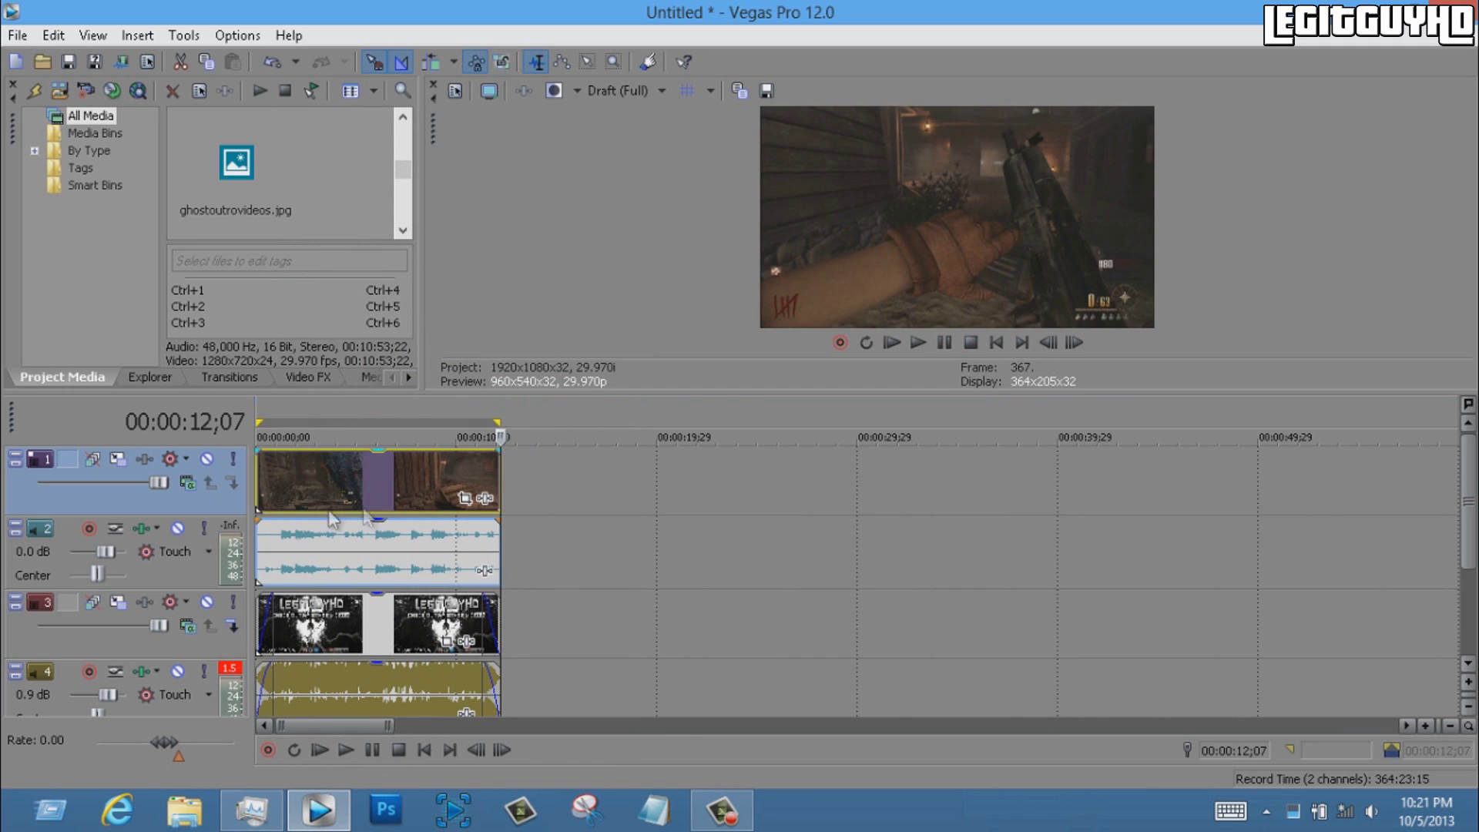
pyautogui.click(463, 500)
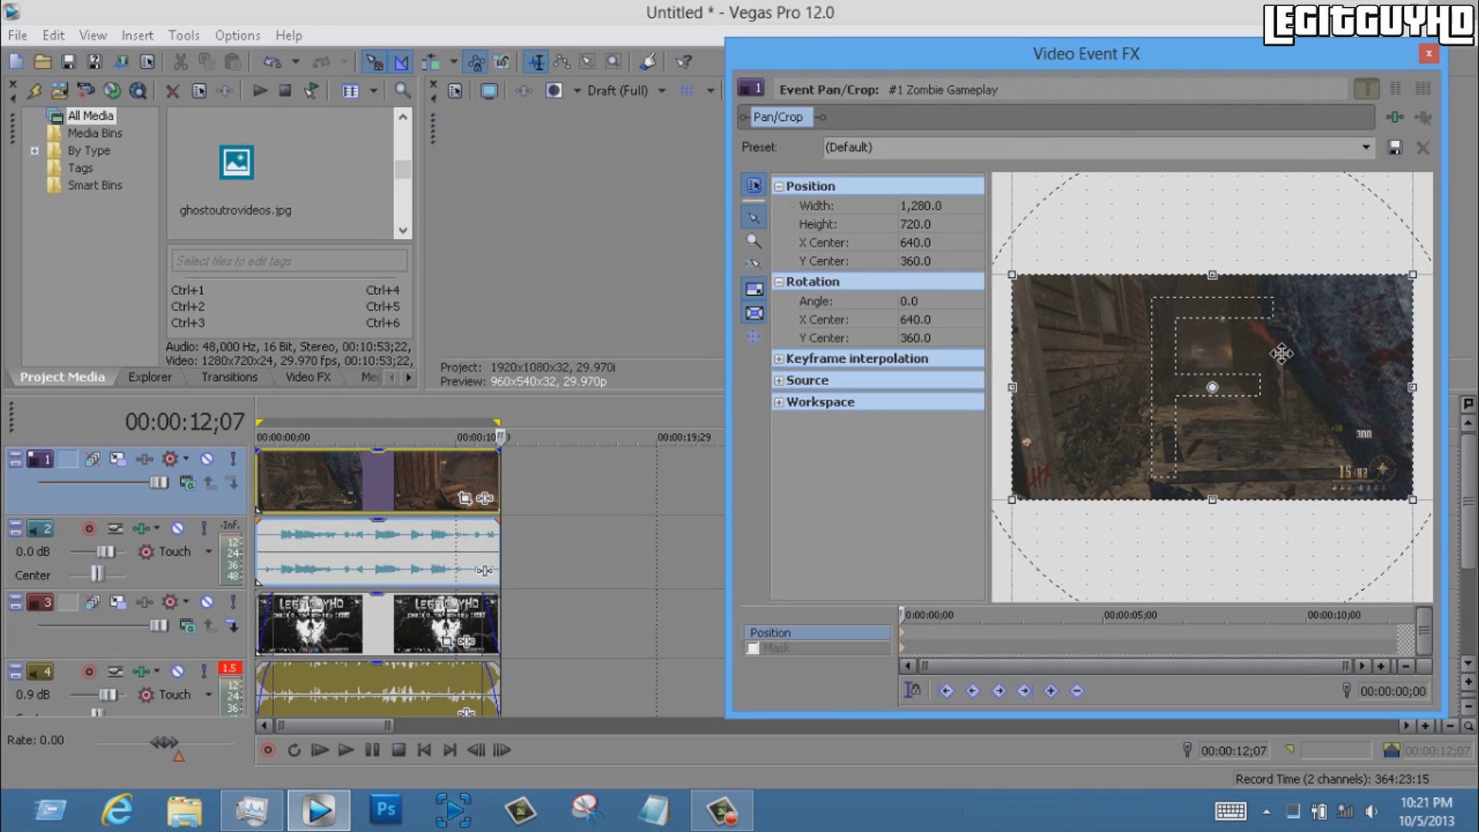
# Enlarge the crop frame to shrink the gameplay, then reopen Pan/Crop near seven seconds
pyautogui.moveTo(1130, 67); pyautogui.dragTo(610, 38)
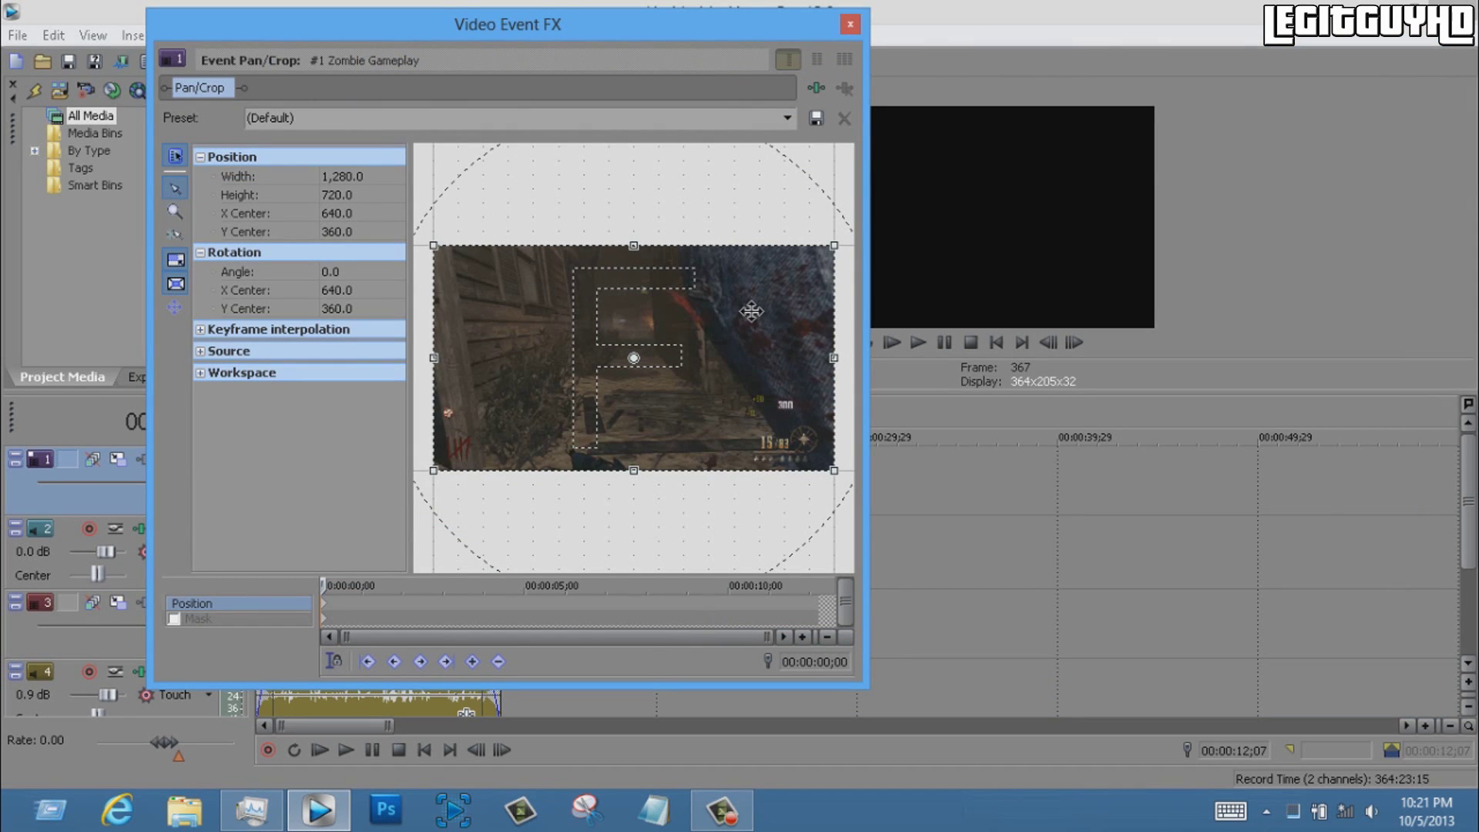
pyautogui.scroll(-1, 666, 371)
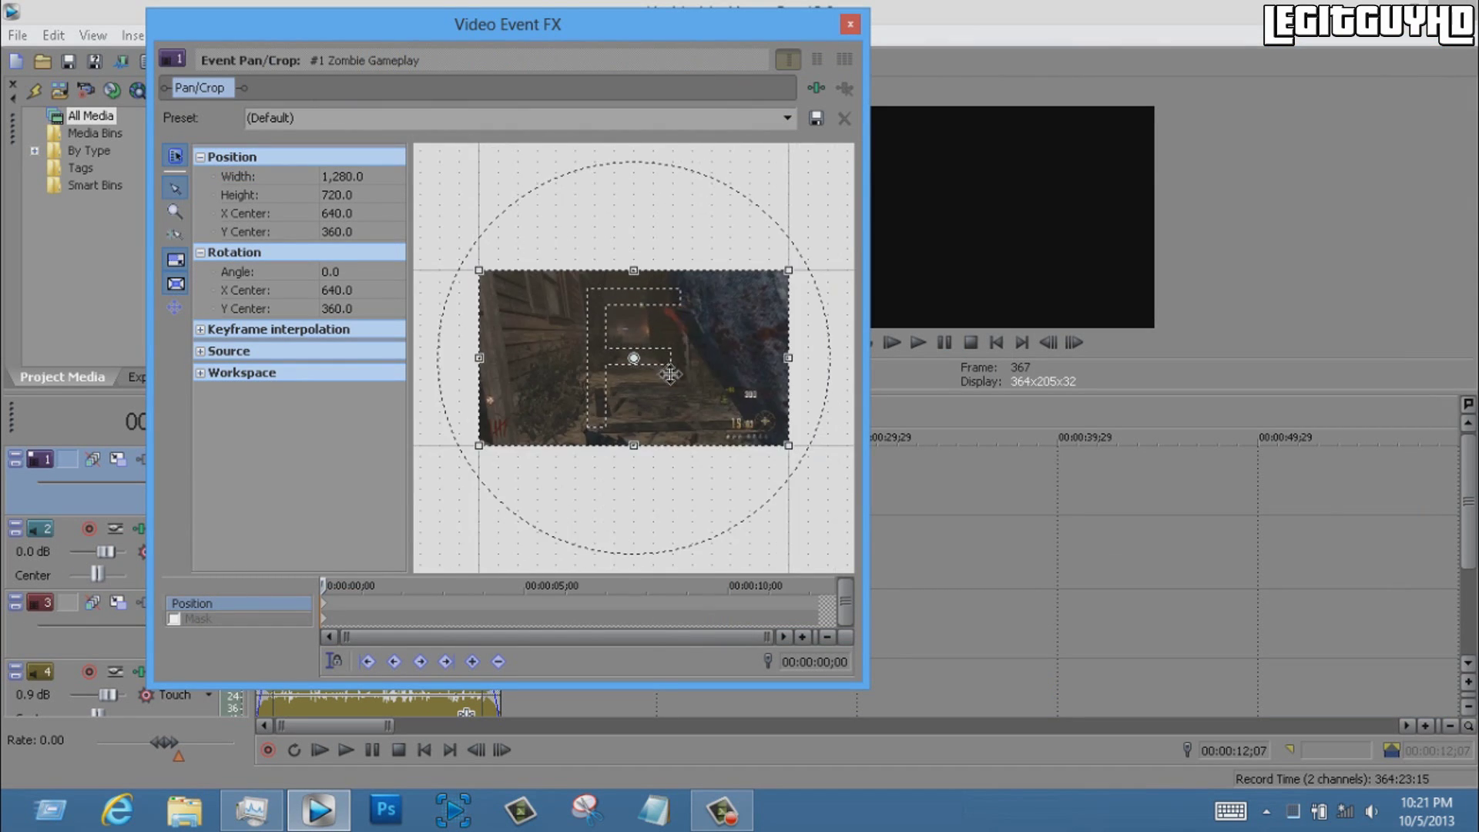
pyautogui.scroll(-1, 668, 371)
pyautogui.scroll(-1, 668, 371)
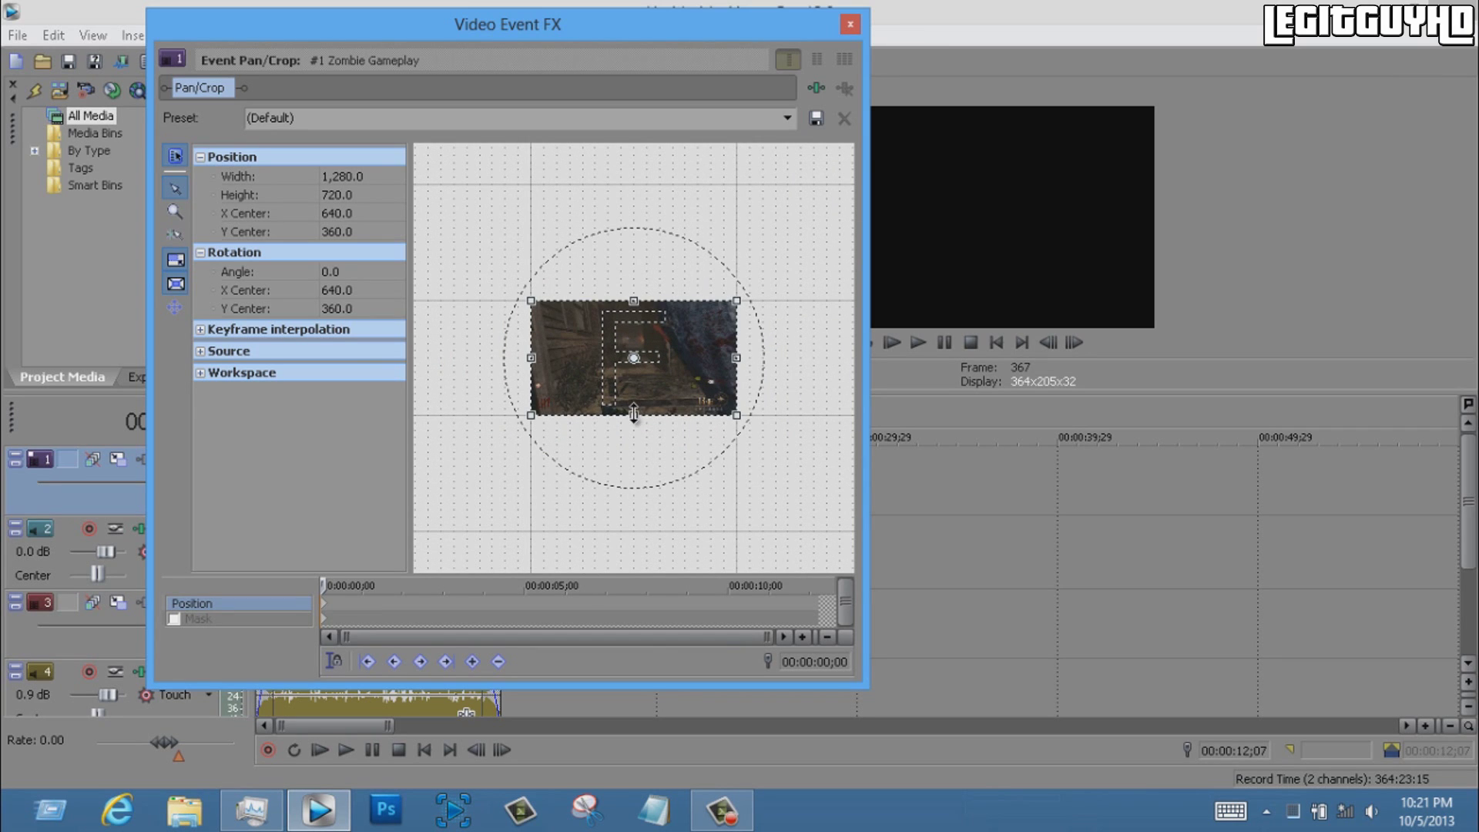
pyautogui.moveTo(633, 414); pyautogui.dragTo(625, 477)
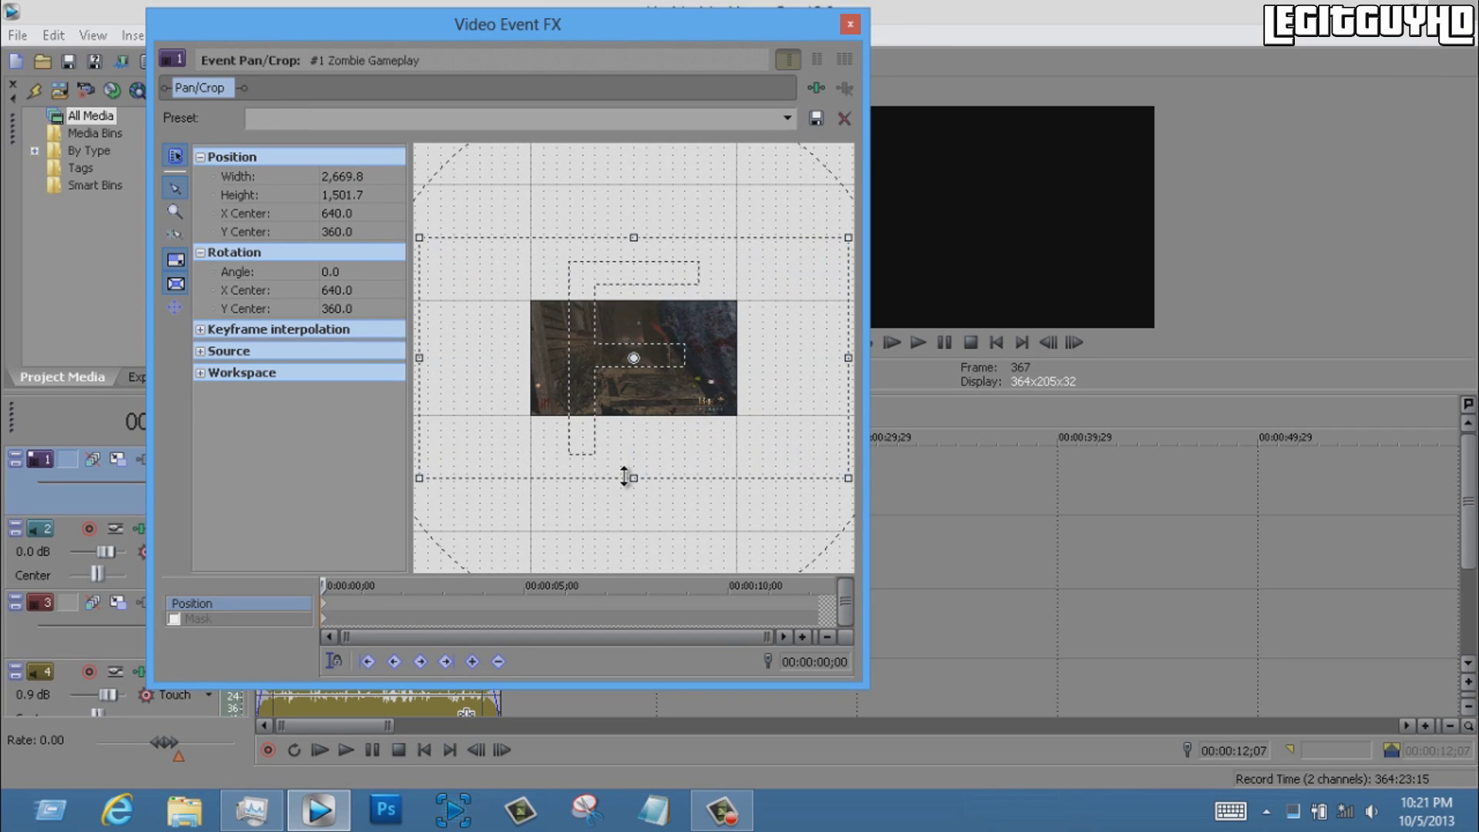
pyautogui.click(849, 23)
pyautogui.click(395, 506)
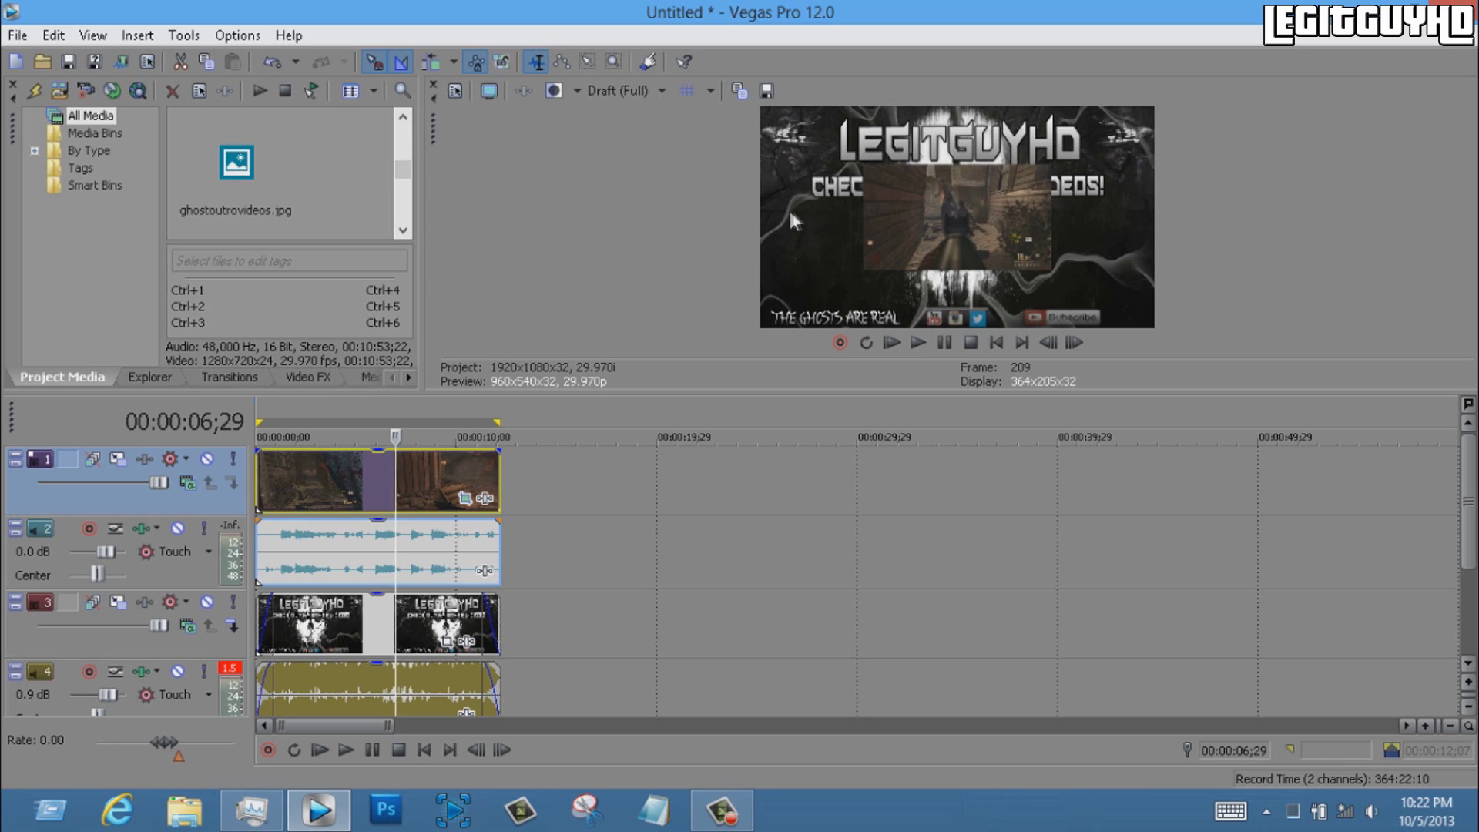
pyautogui.click(469, 499)
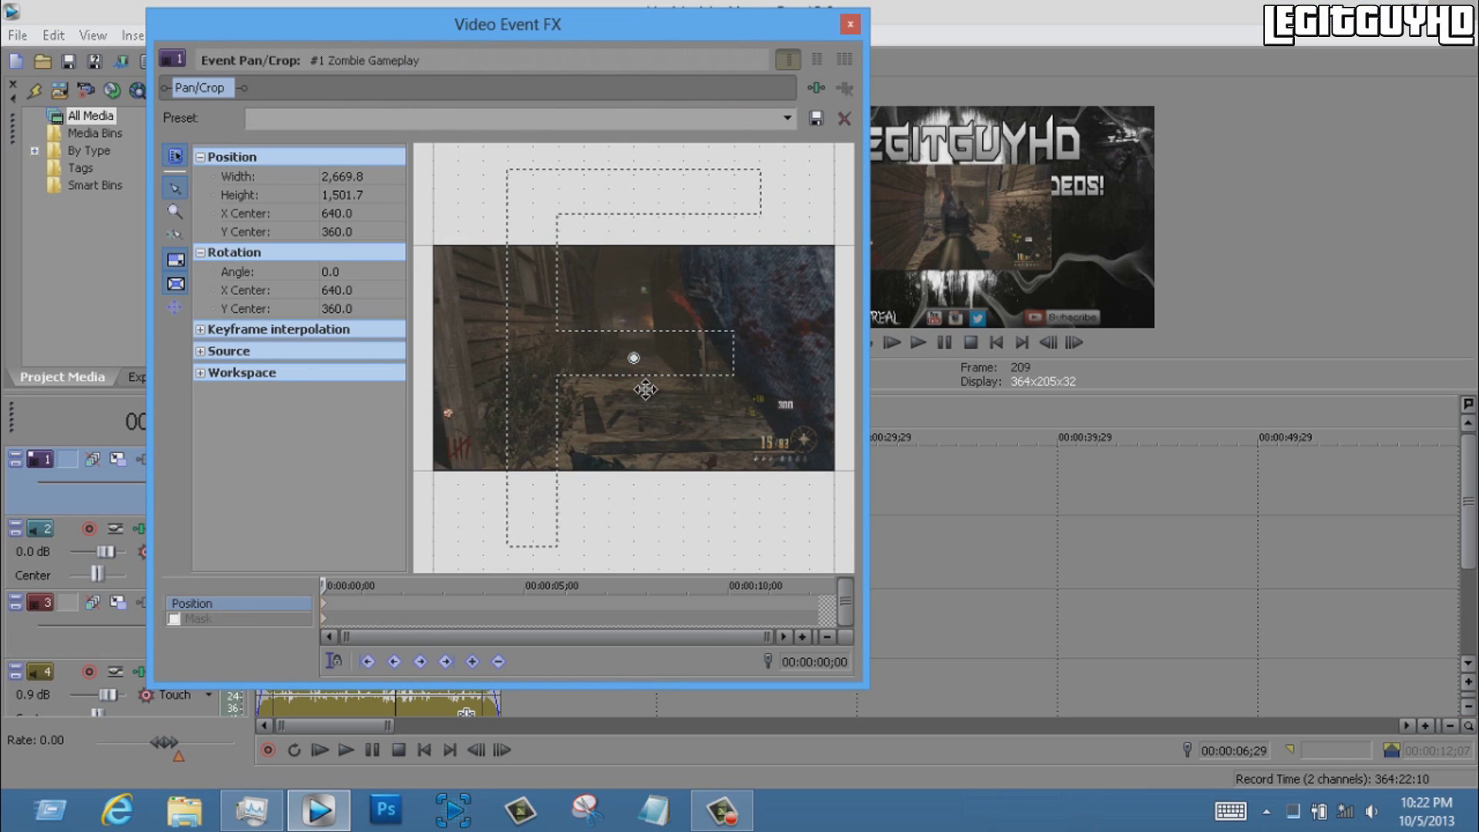
pyautogui.scroll(-2, 644, 389)
pyautogui.scroll(-2, 645, 390)
pyautogui.scroll(-2, 645, 389)
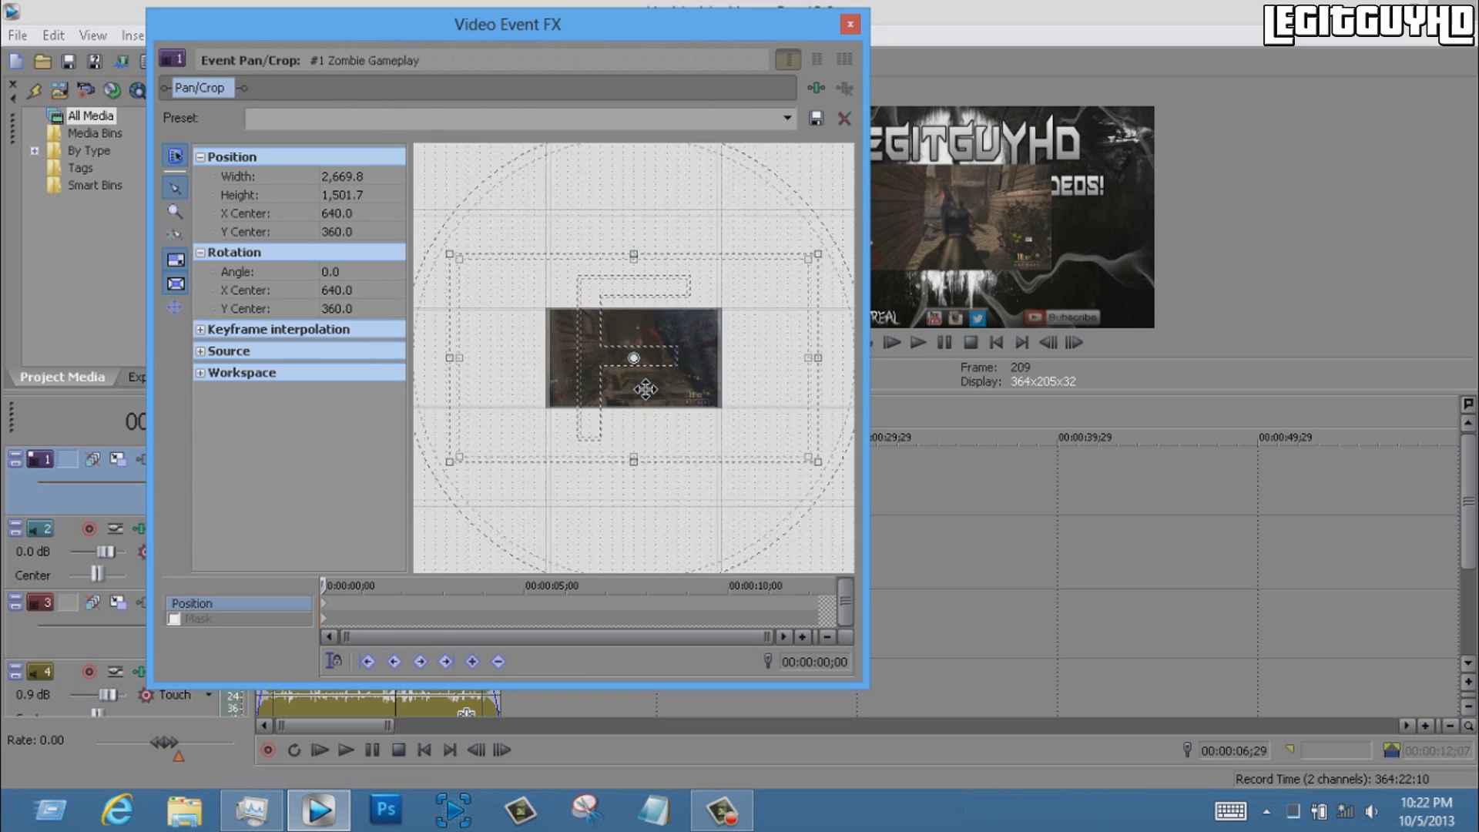
pyautogui.scroll(-2, 645, 390)
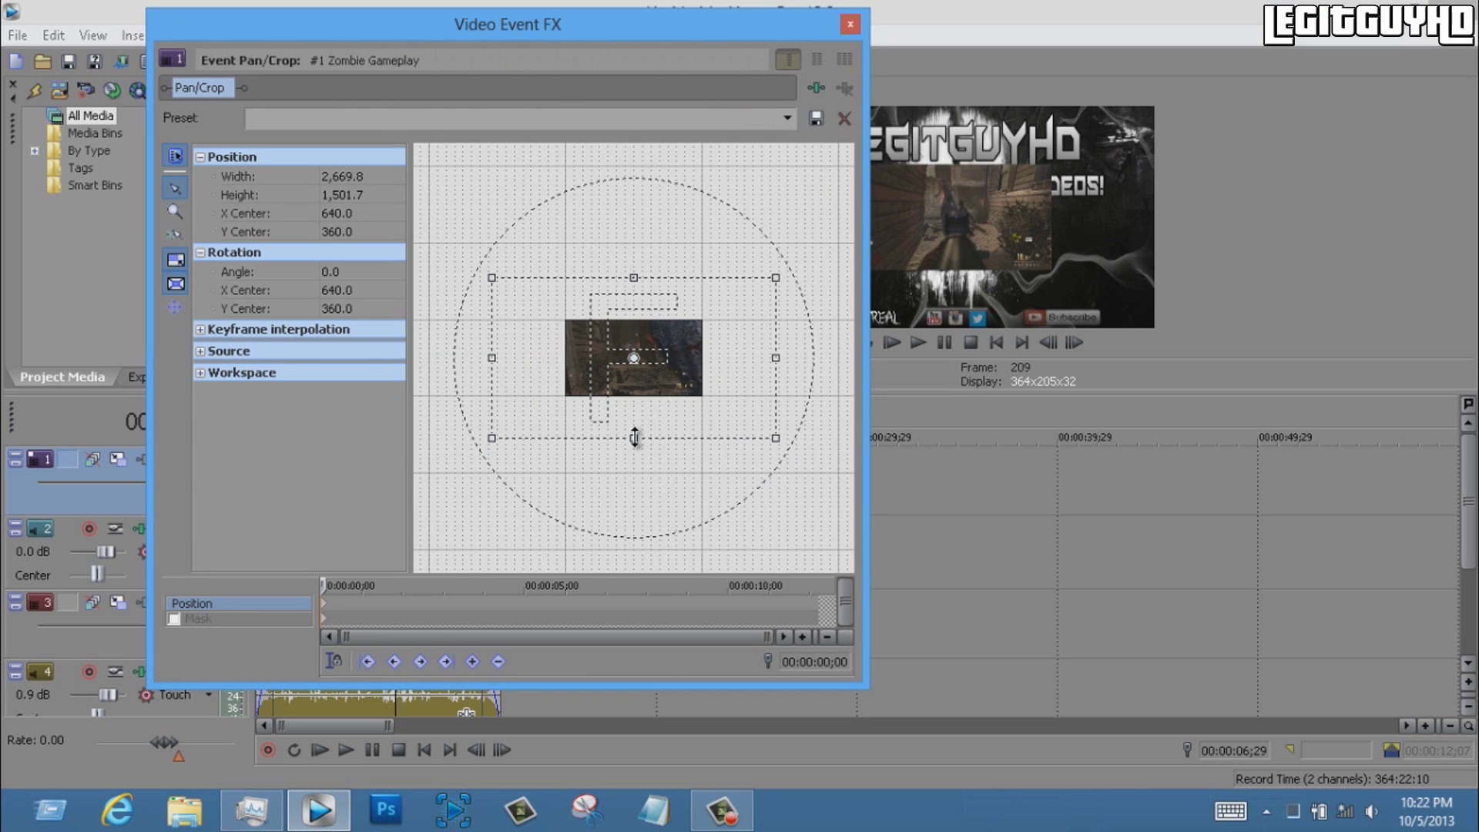
# Resize the gameplay inset, shift it down and left below the headline, then close Pan/Crop
pyautogui.moveTo(635, 437); pyautogui.dragTo(635, 469)
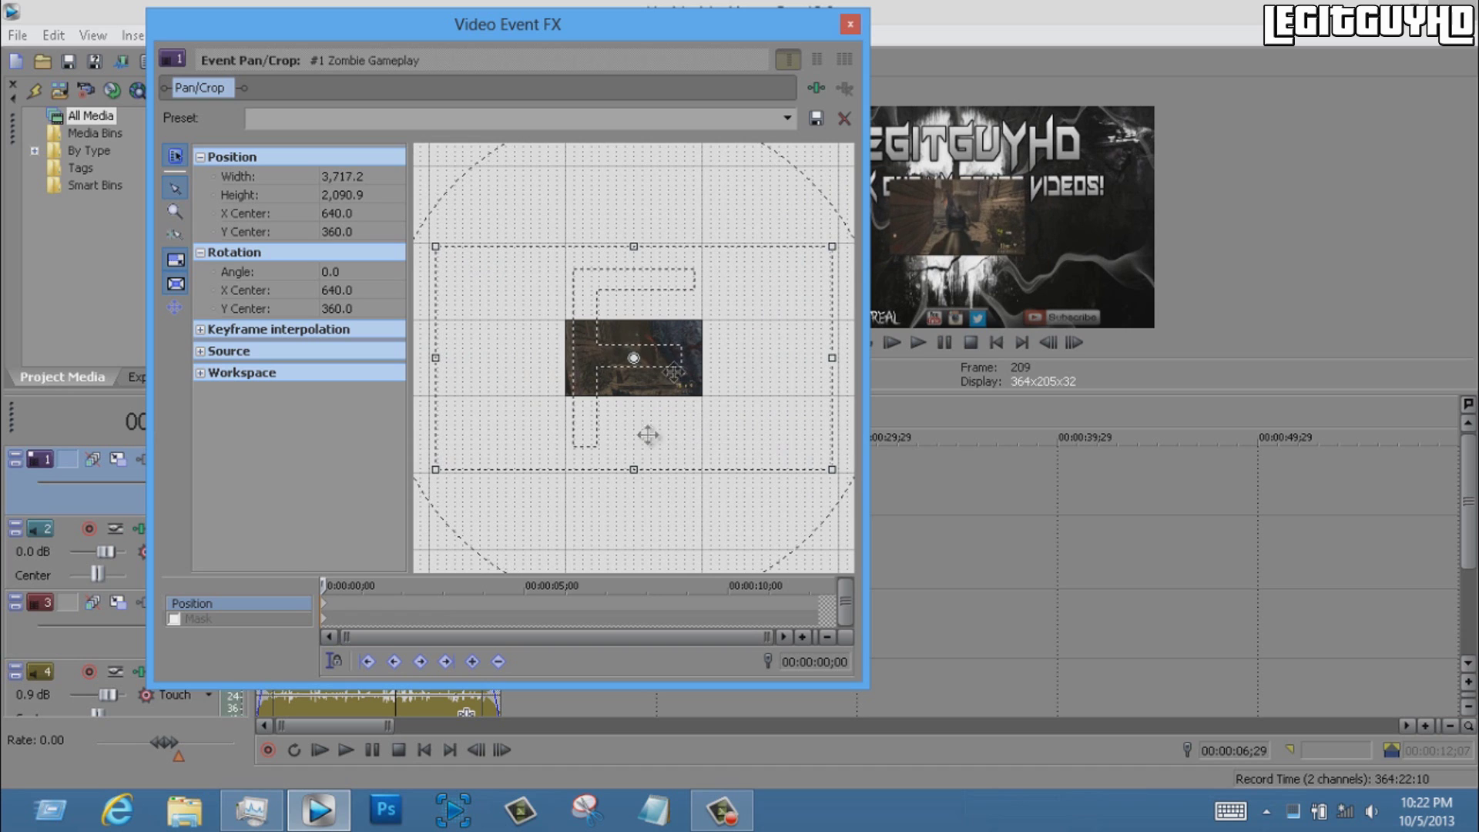
pyautogui.moveTo(618, 28); pyautogui.dragTo(541, 29)
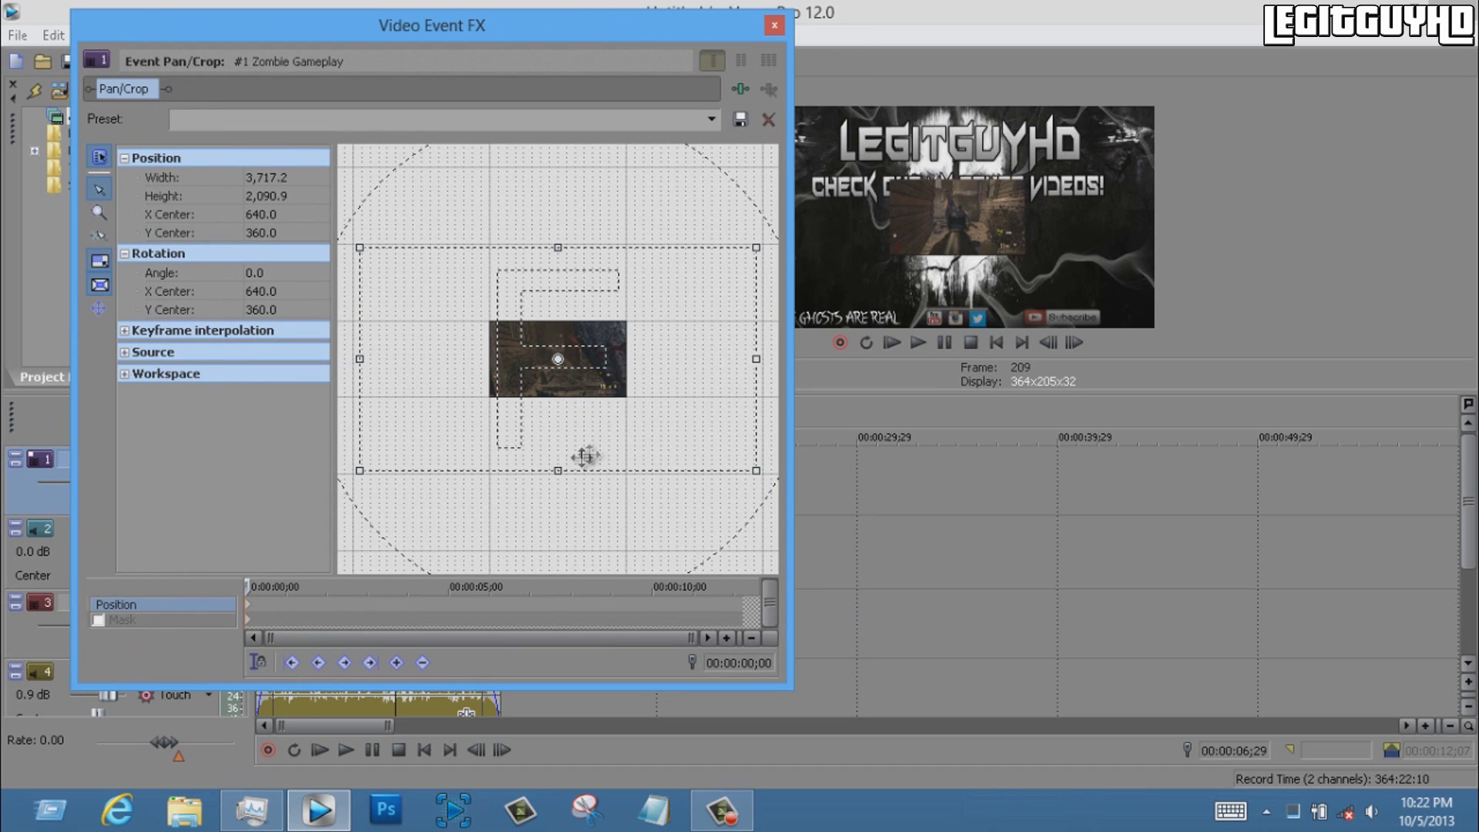
pyautogui.moveTo(560, 469); pyautogui.dragTo(562, 454)
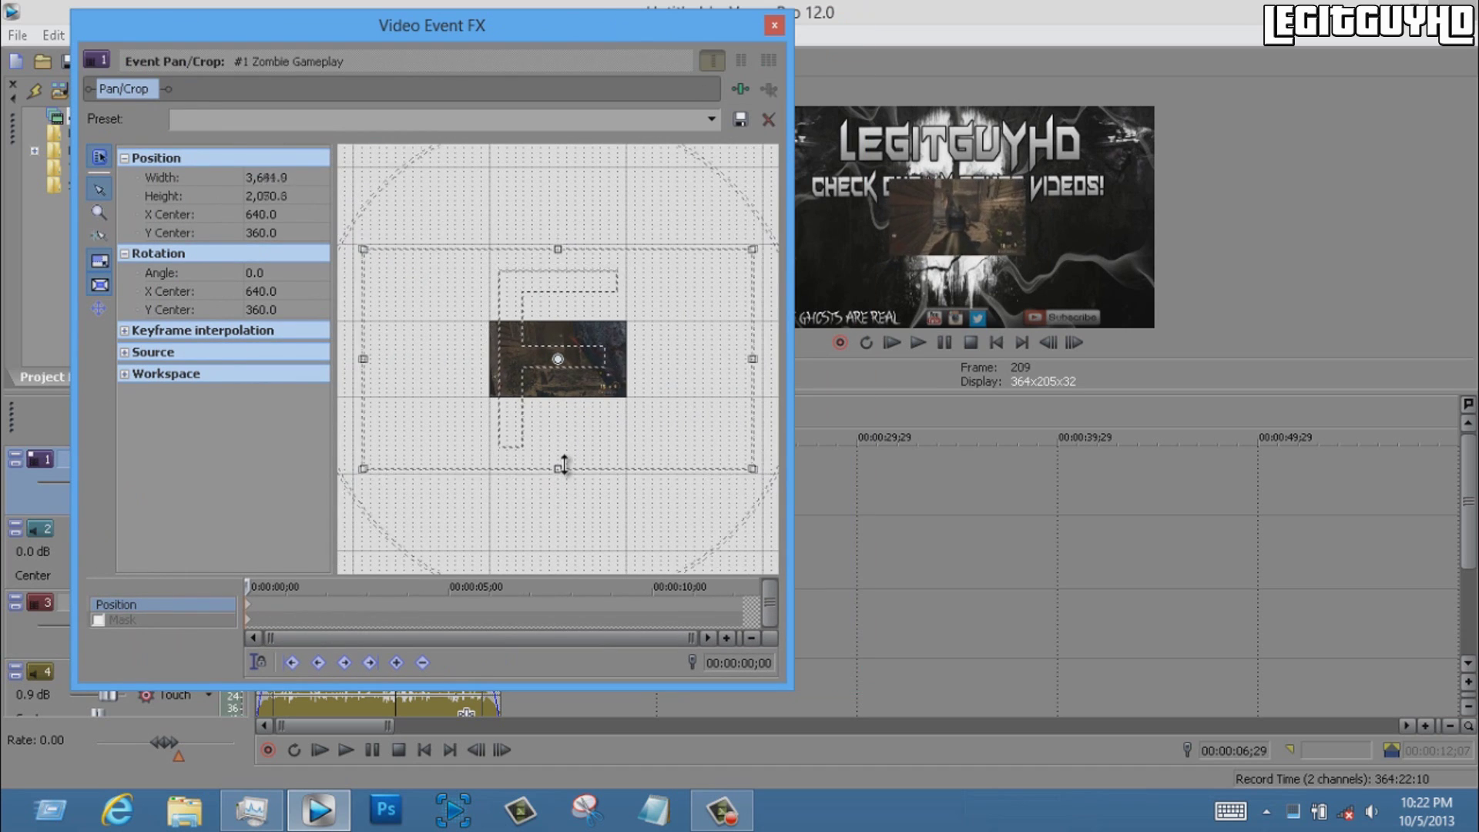
pyautogui.moveTo(589, 411); pyautogui.dragTo(651, 380)
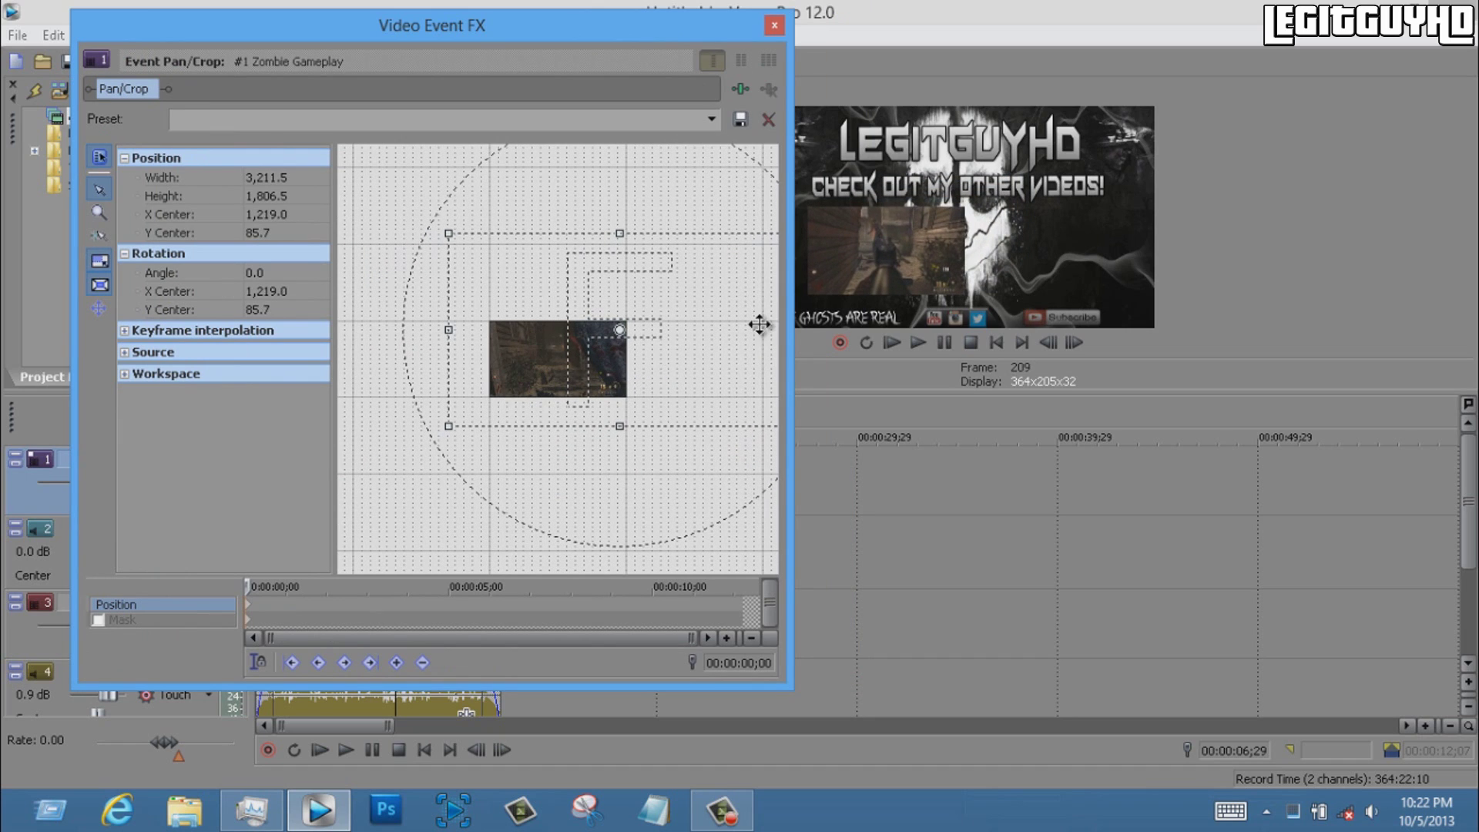
pyautogui.moveTo(693, 340); pyautogui.dragTo(688, 343)
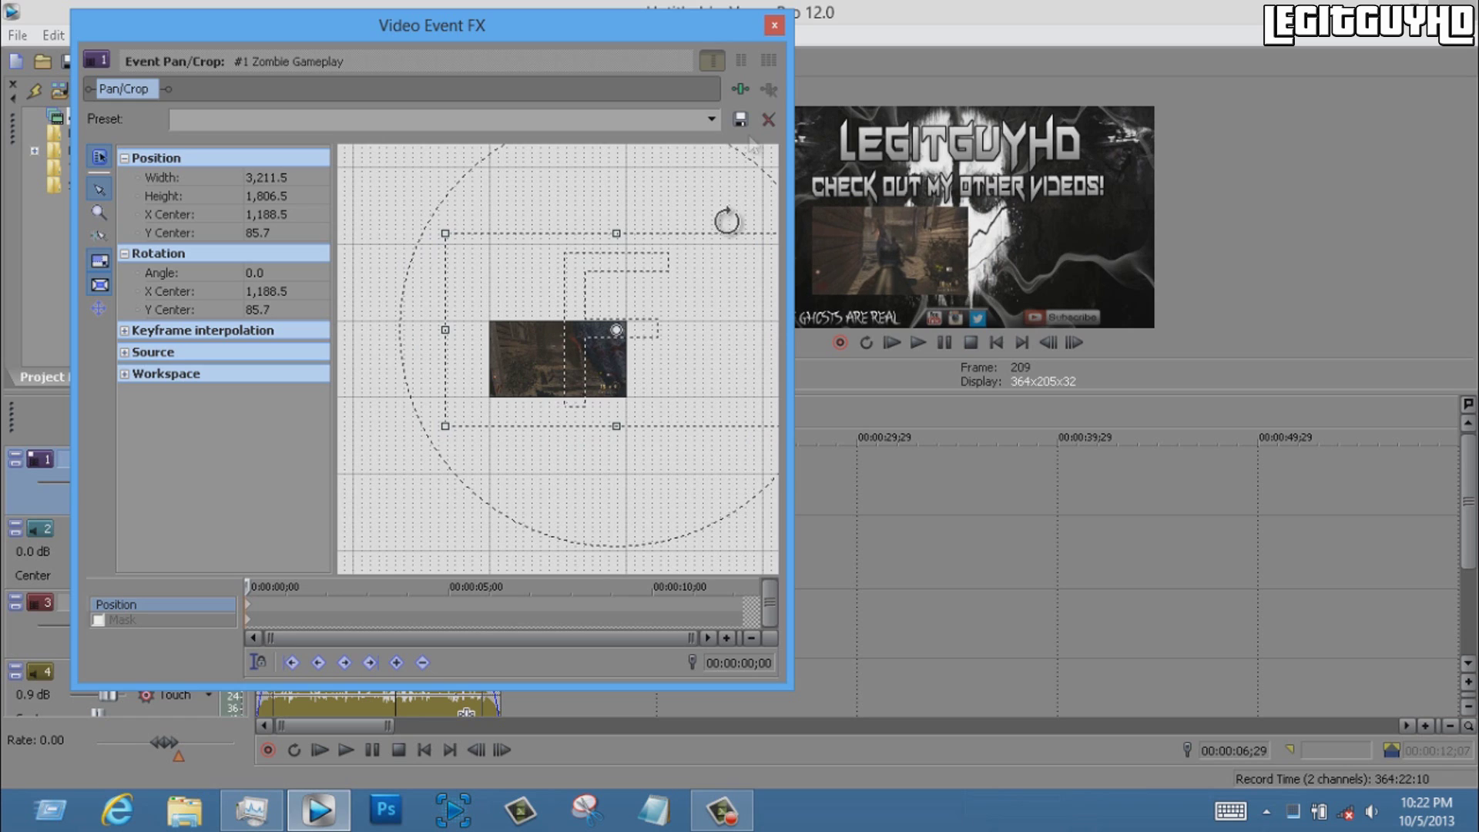
pyautogui.click(775, 25)
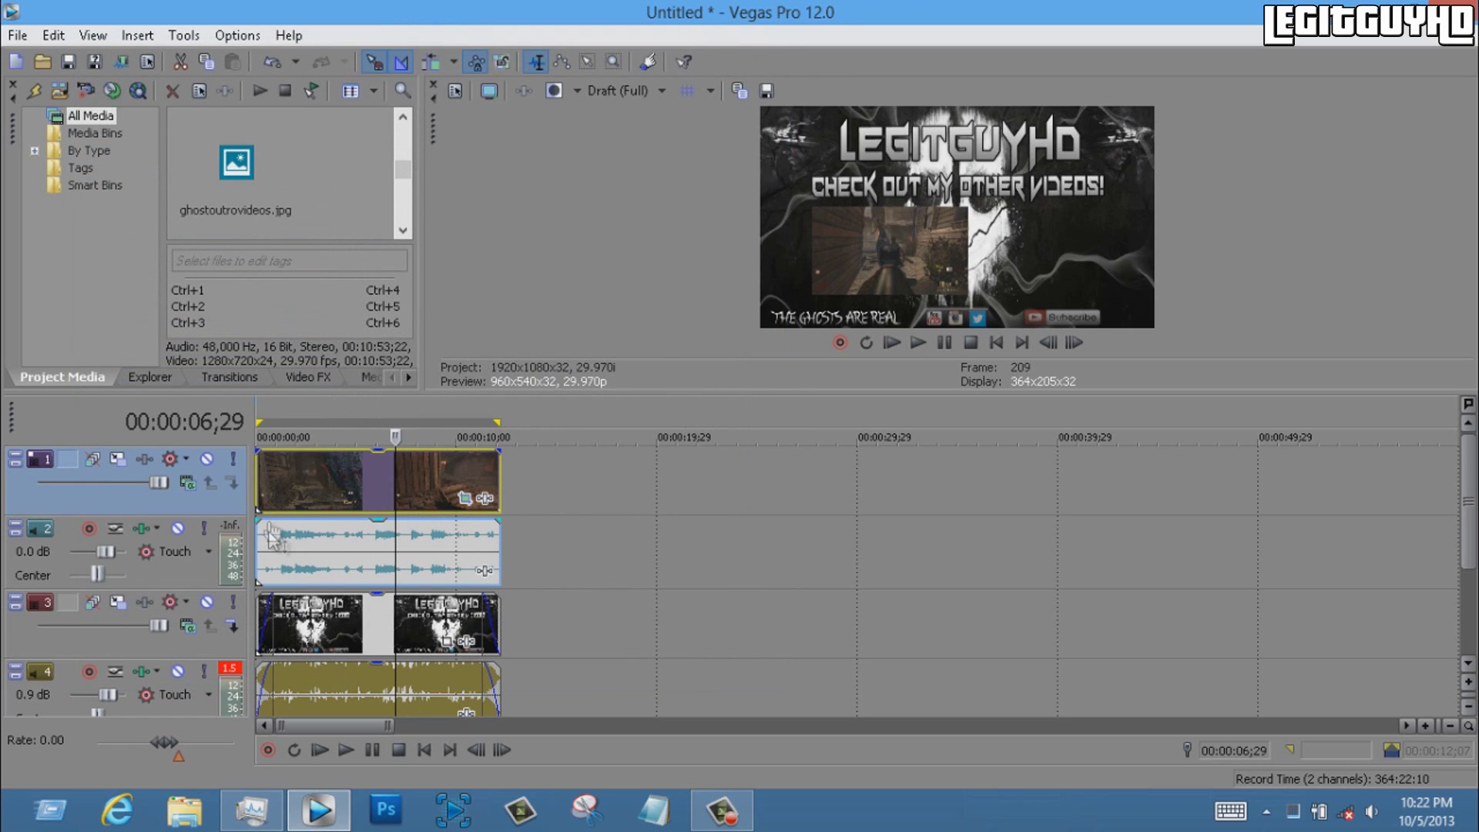
pyautogui.click(271, 499)
pyautogui.click(350, 750)
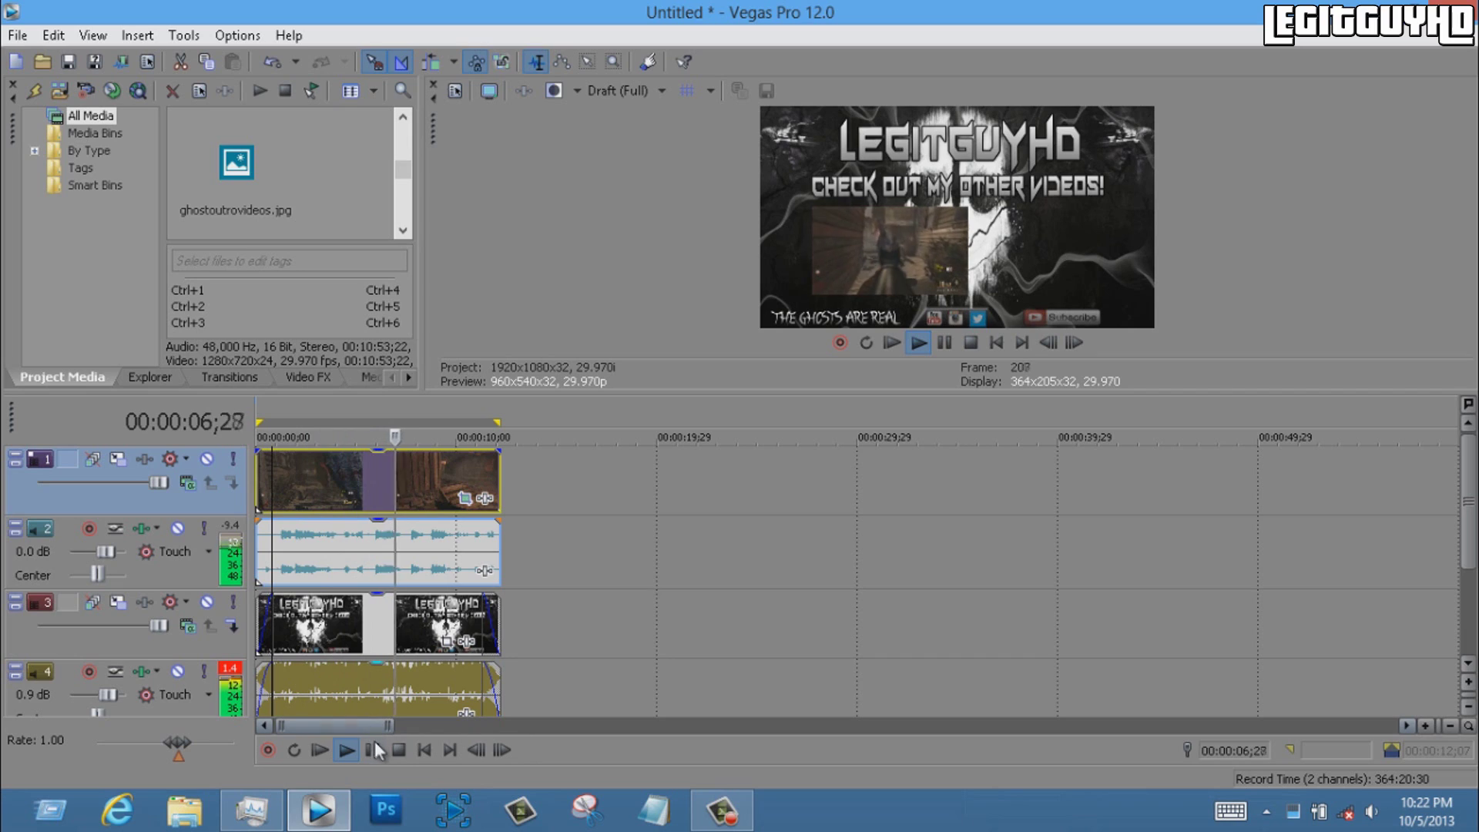
pyautogui.click(373, 750)
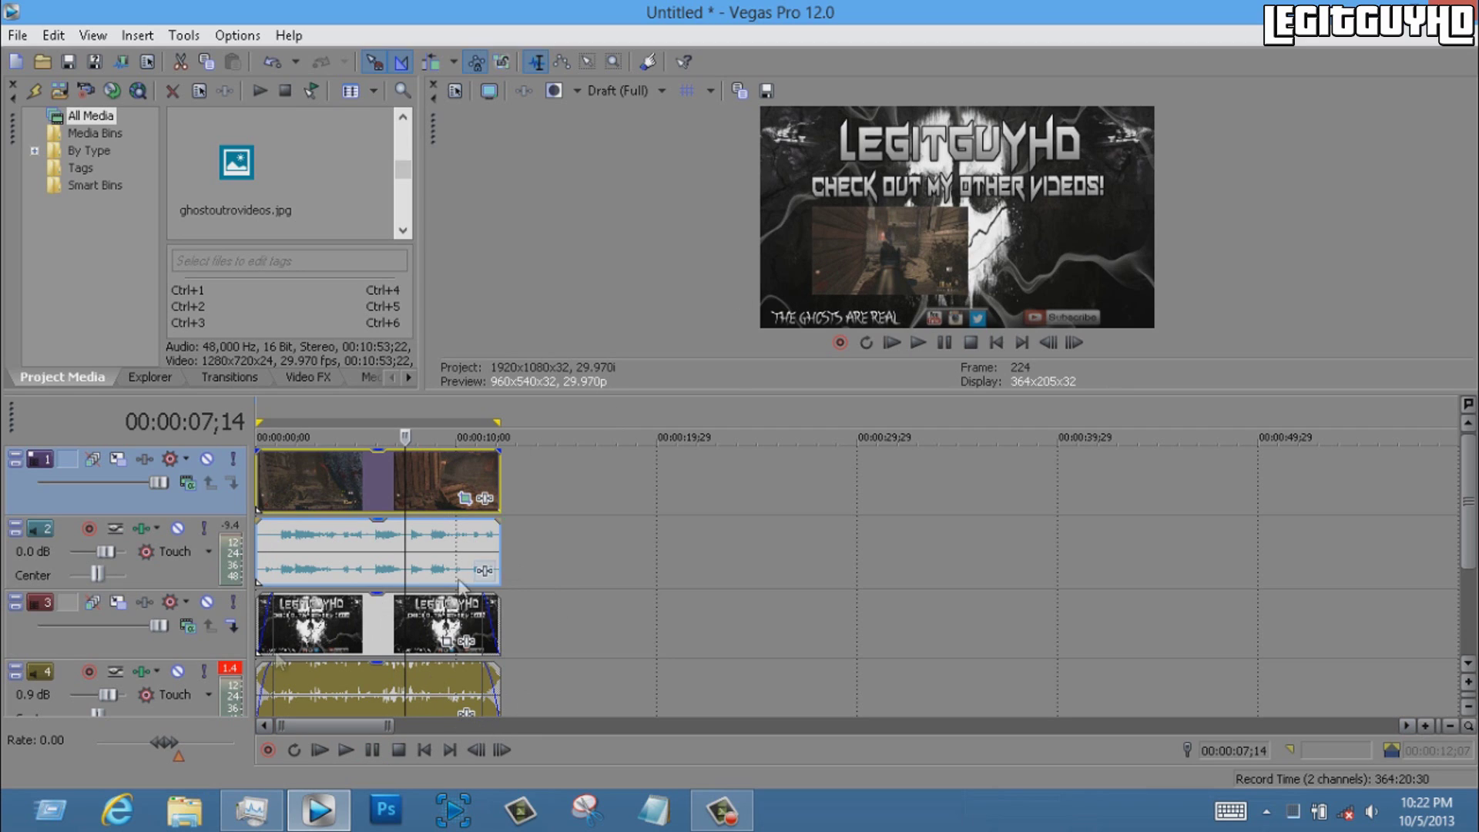
pyautogui.click(317, 560)
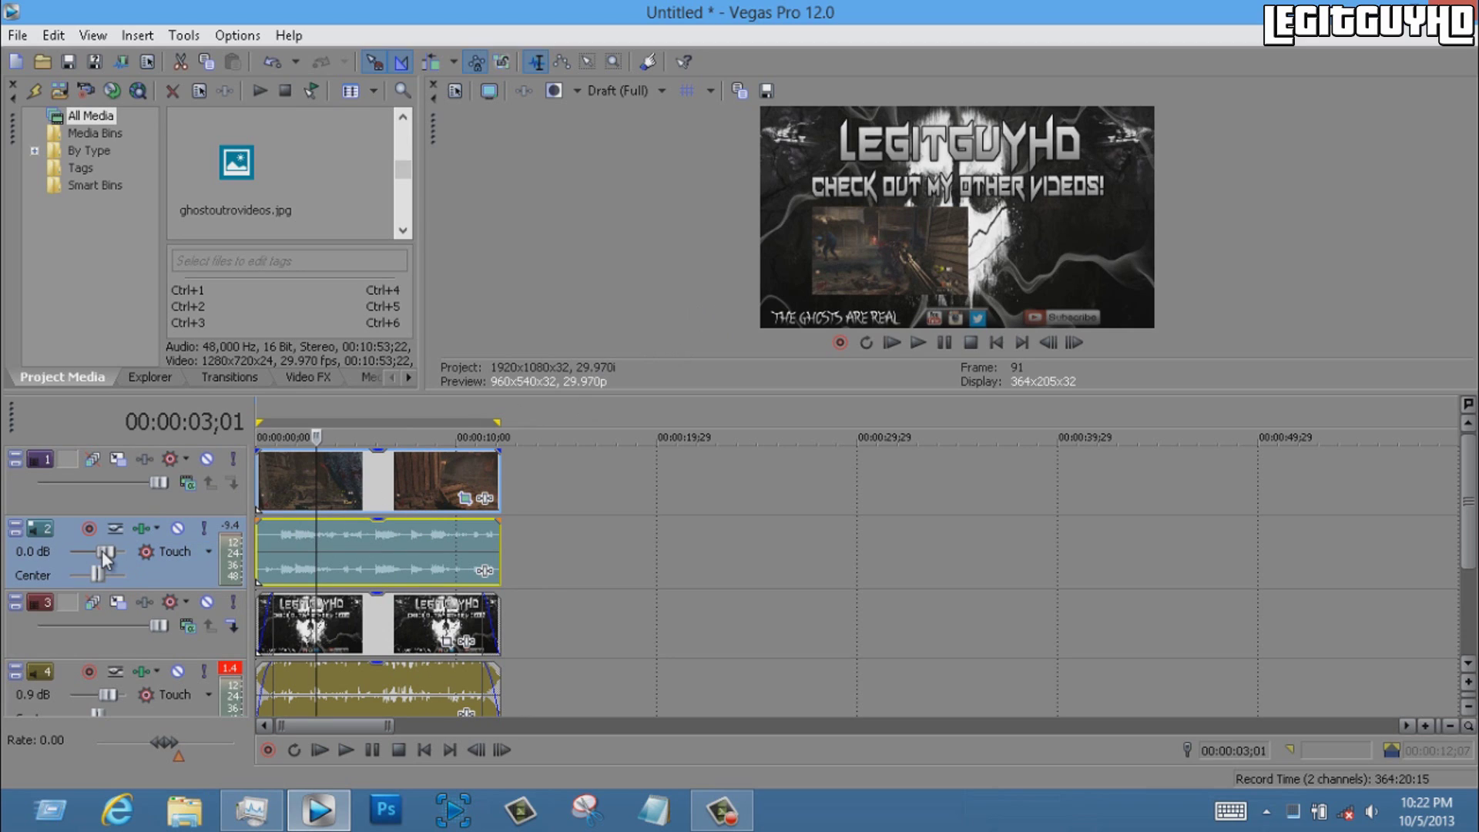
# Drag the track 2 volume to -Inf and play the outro back to confirm silence
pyautogui.moveTo(102, 552); pyautogui.dragTo(43, 557)
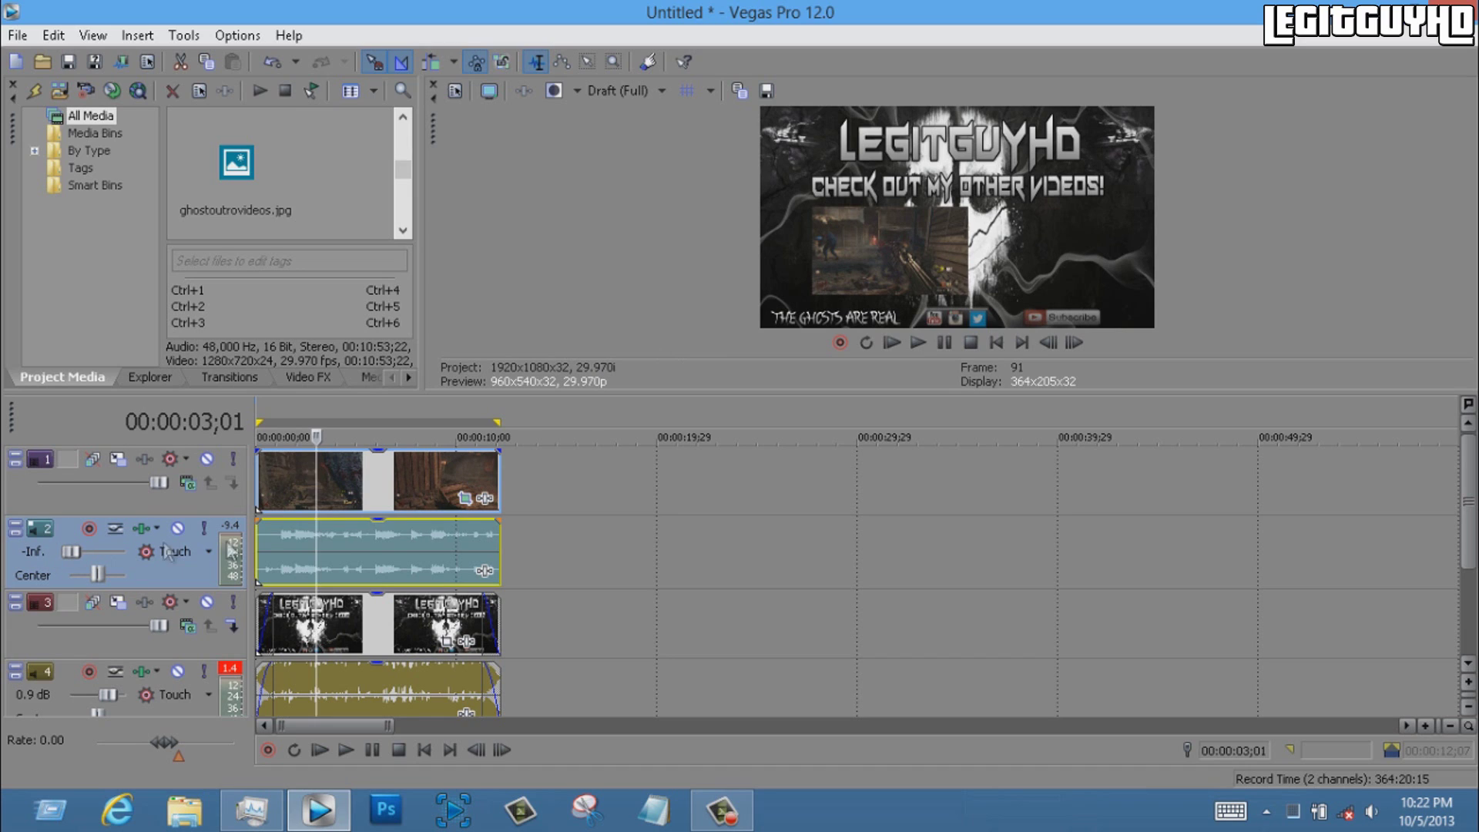
pyautogui.click(346, 751)
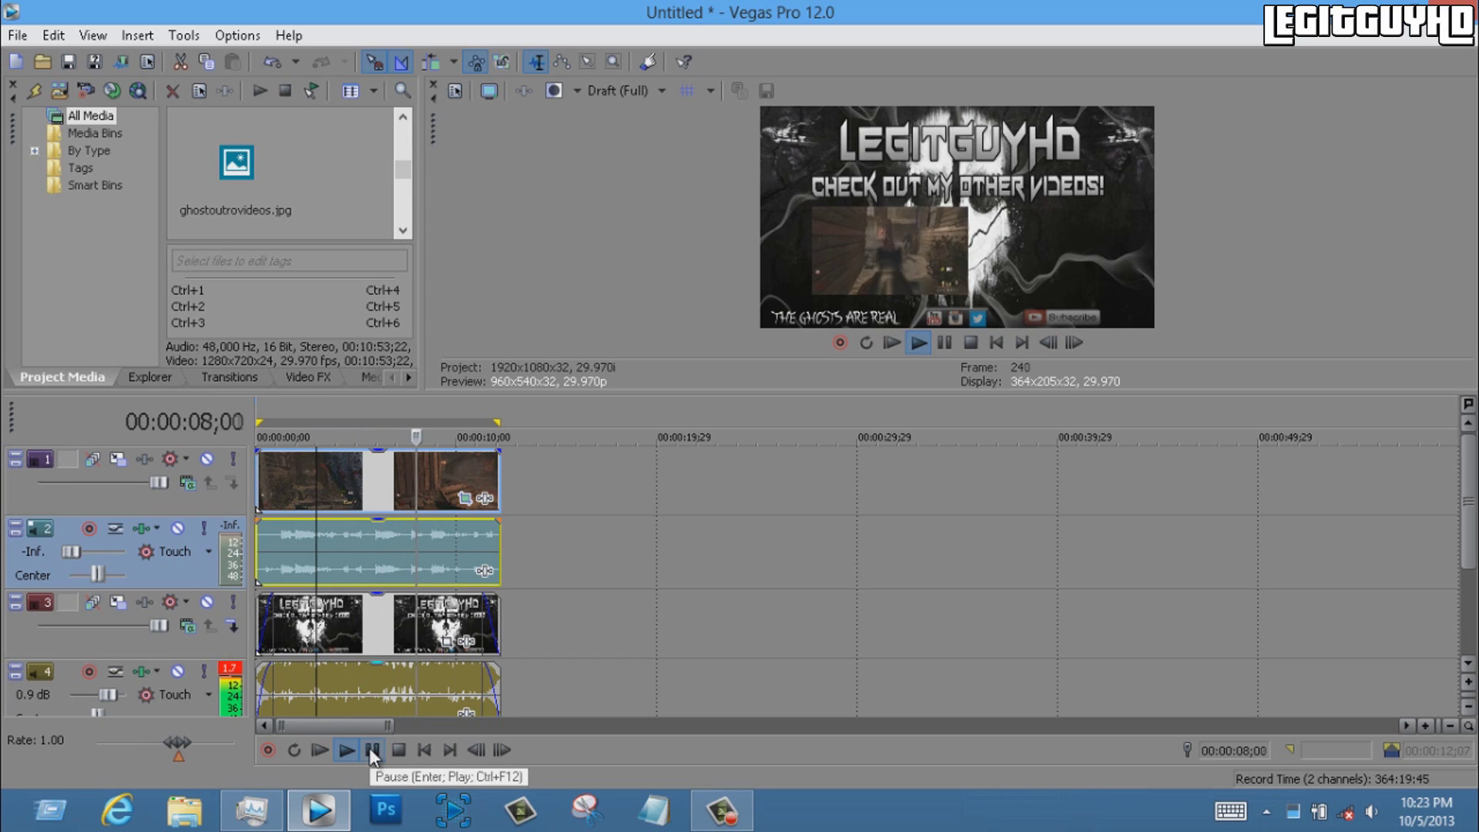
pyautogui.click(369, 748)
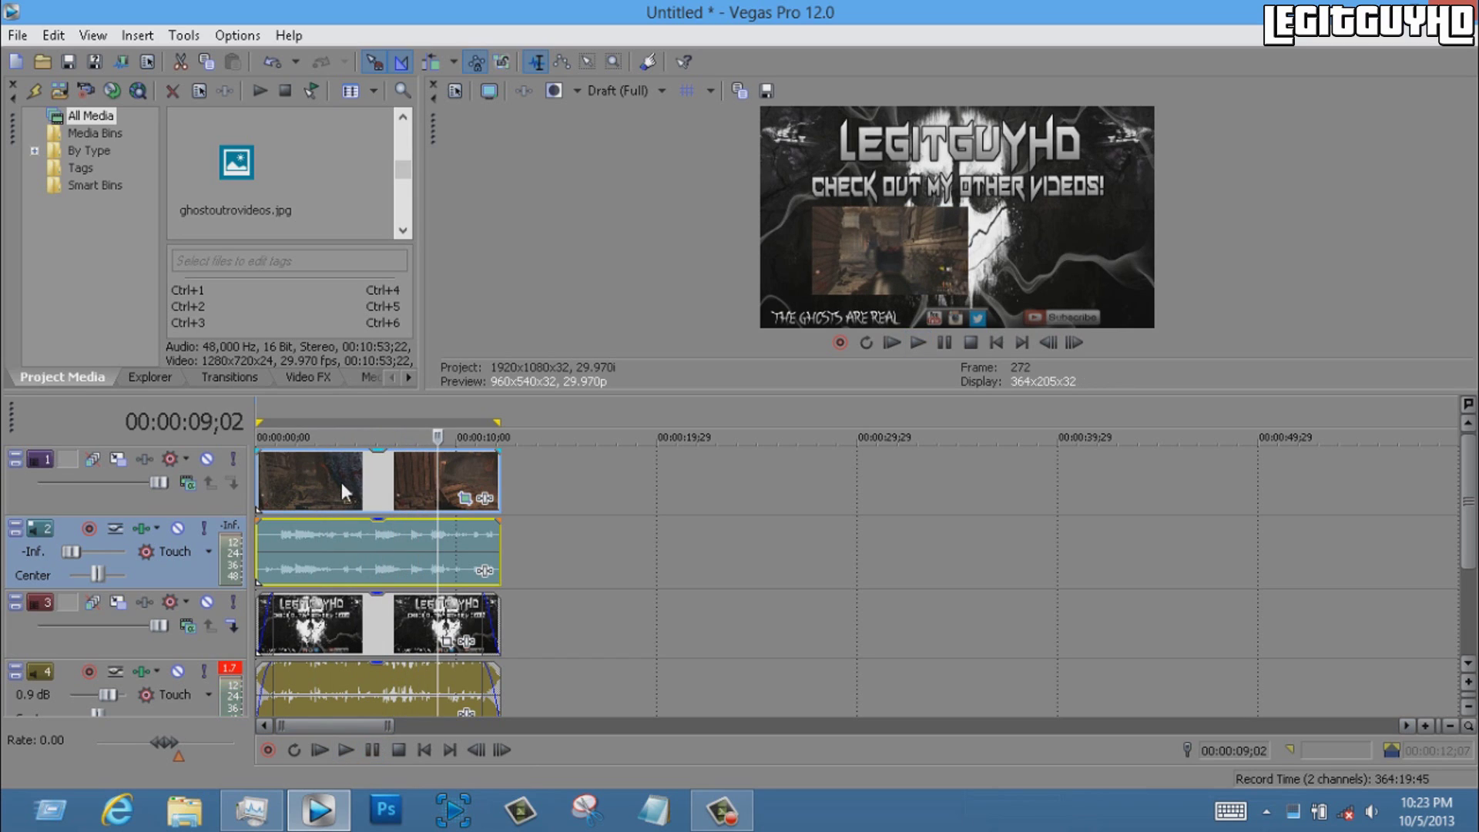
pyautogui.click(353, 751)
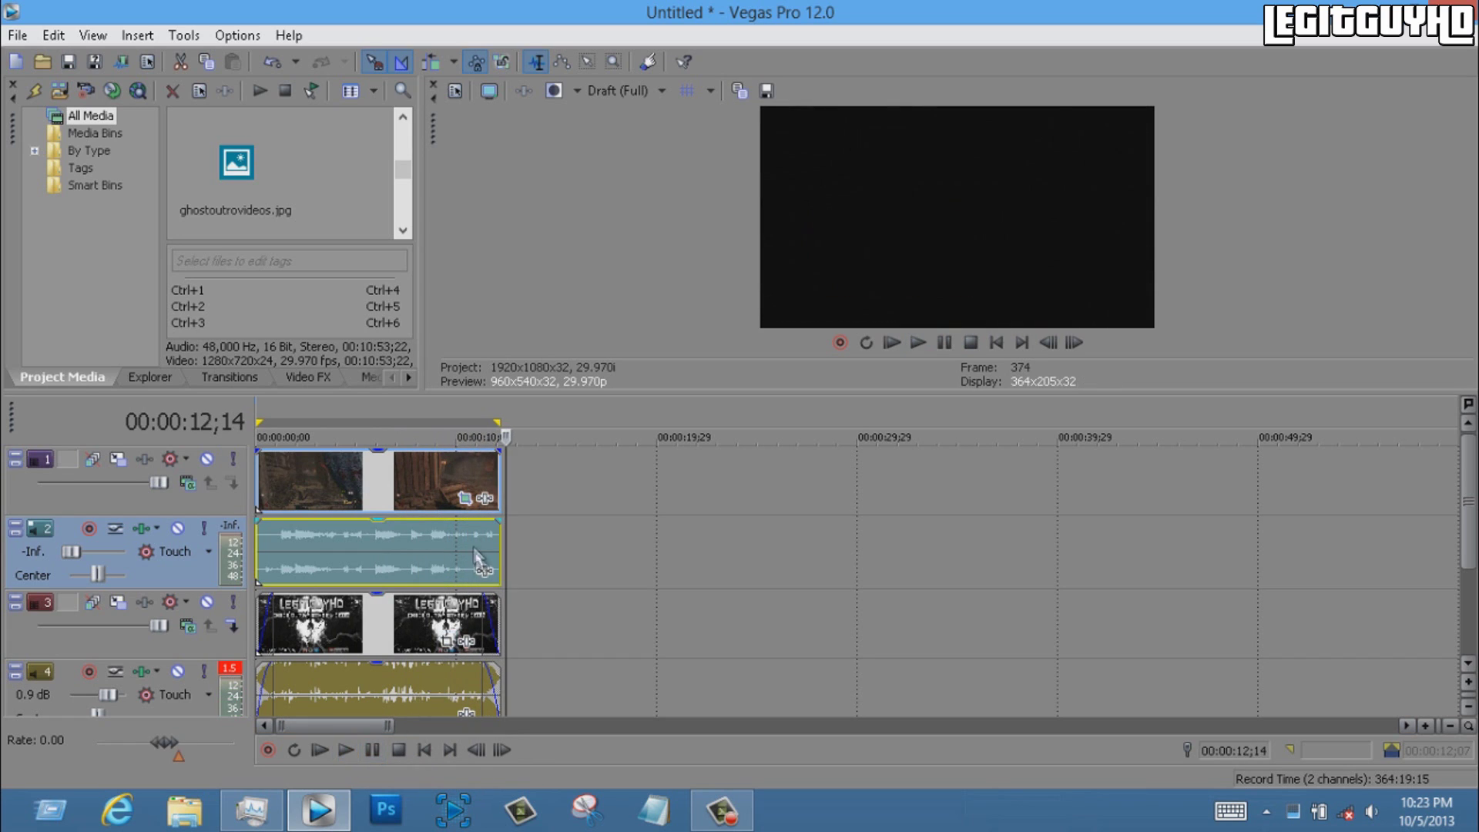
pyautogui.click(399, 533)
pyautogui.scroll(3, 584, 527)
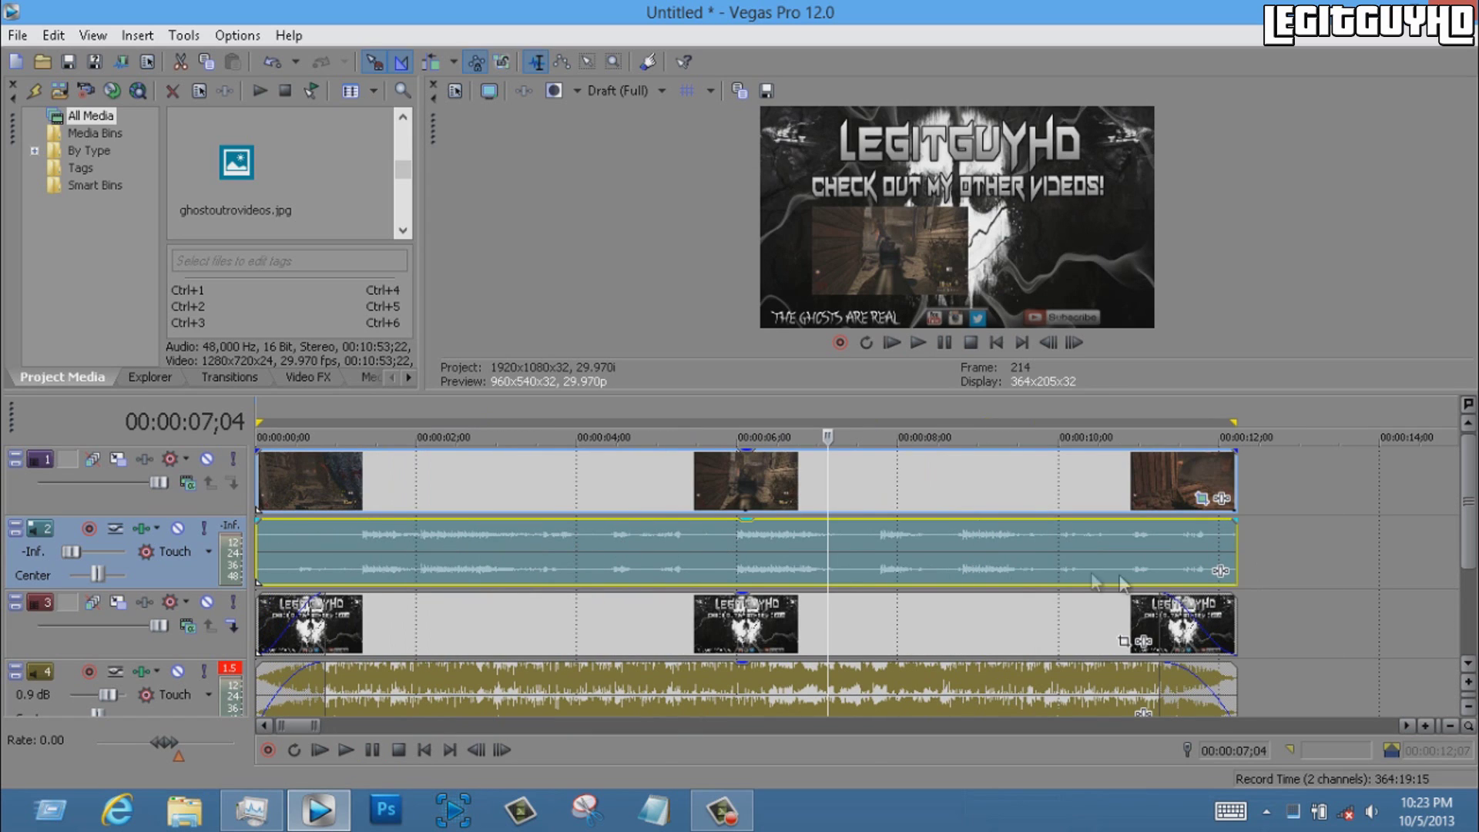
# Add fade-outs to the ends of the gameplay audio and video, then play back the ending
pyautogui.moveTo(1240, 519); pyautogui.dragTo(1190, 523)
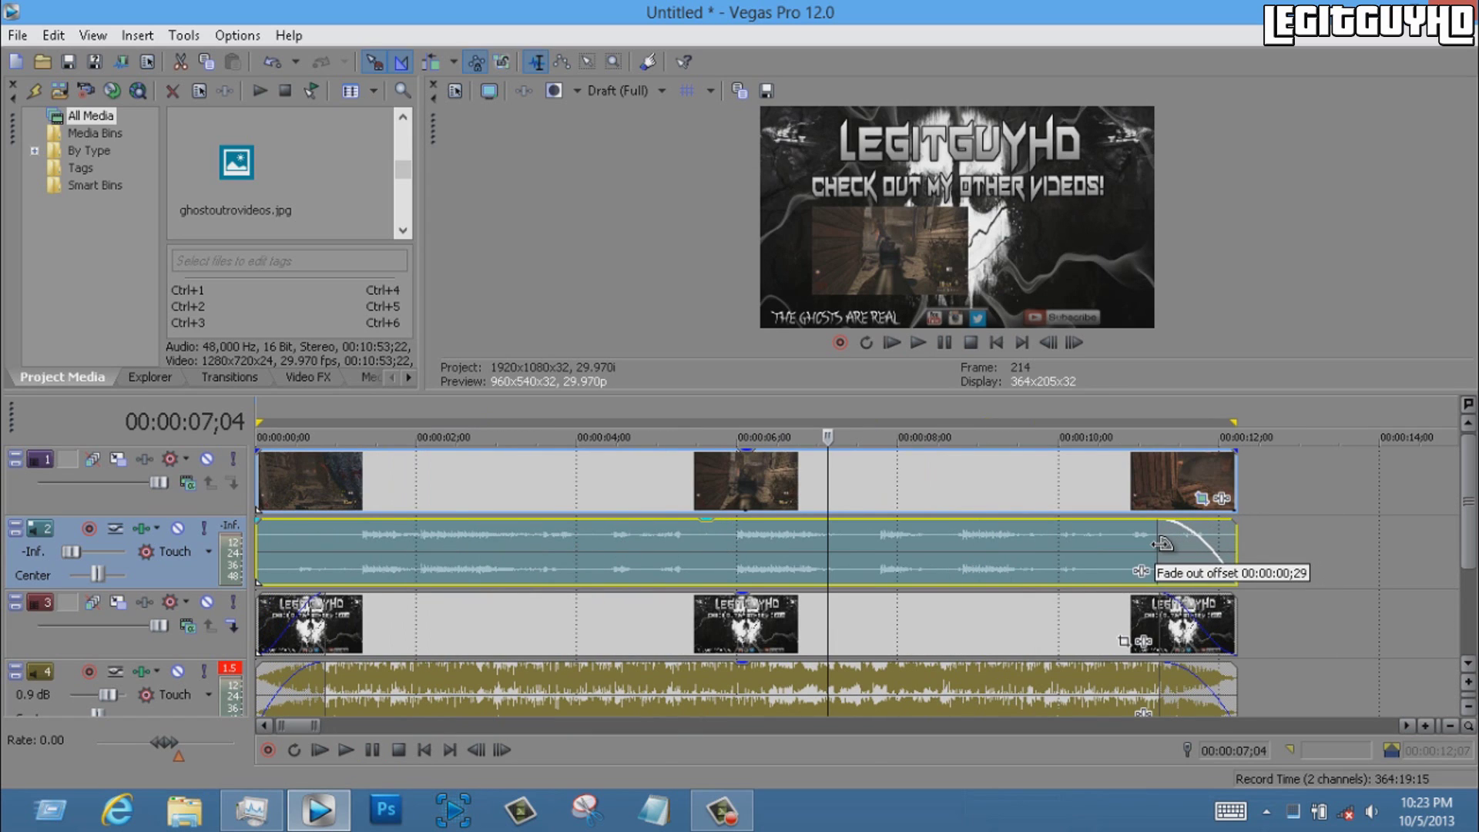
pyautogui.click(1238, 453)
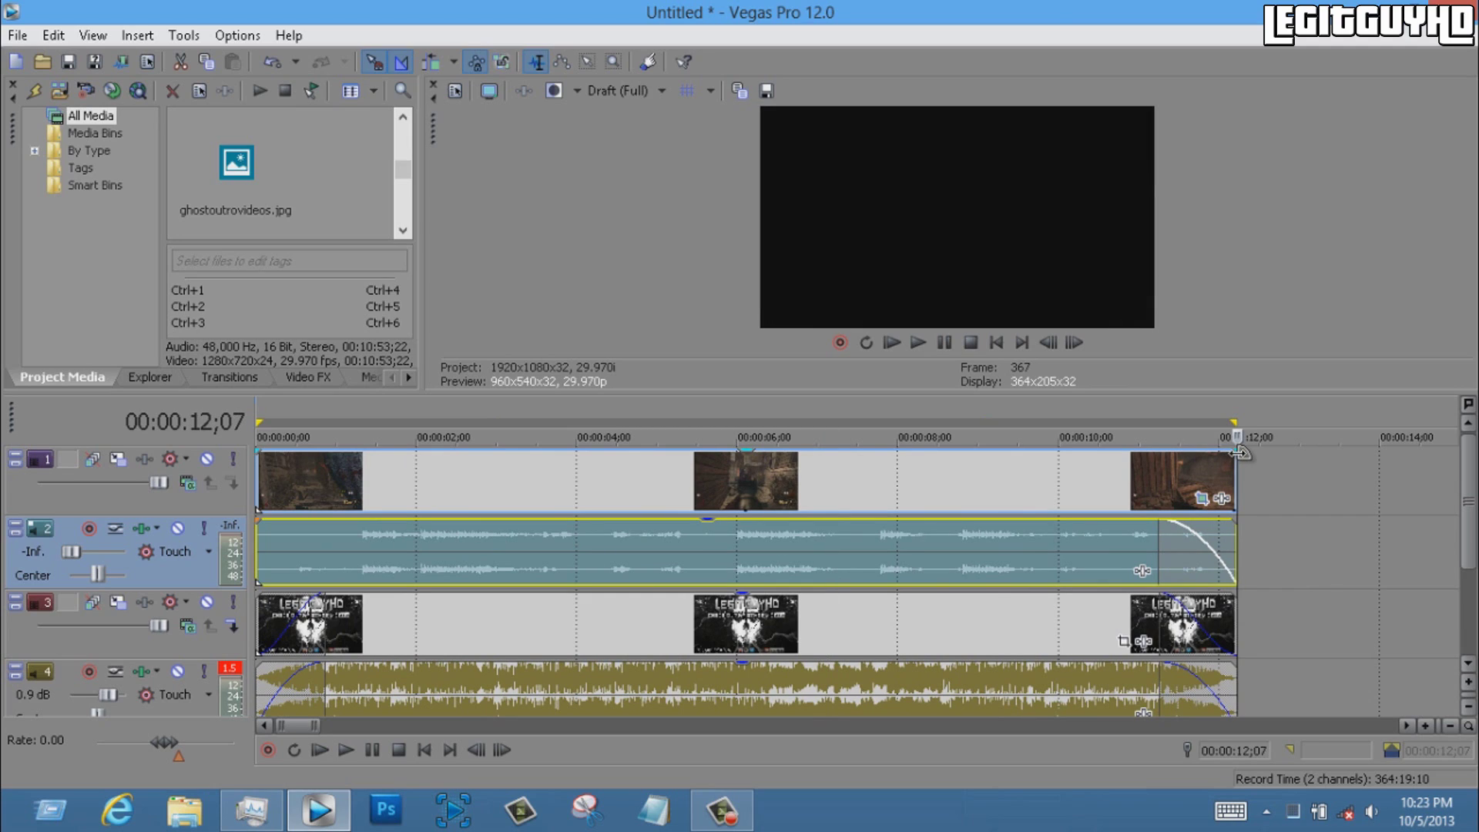
pyautogui.moveTo(1237, 453); pyautogui.dragTo(1159, 476)
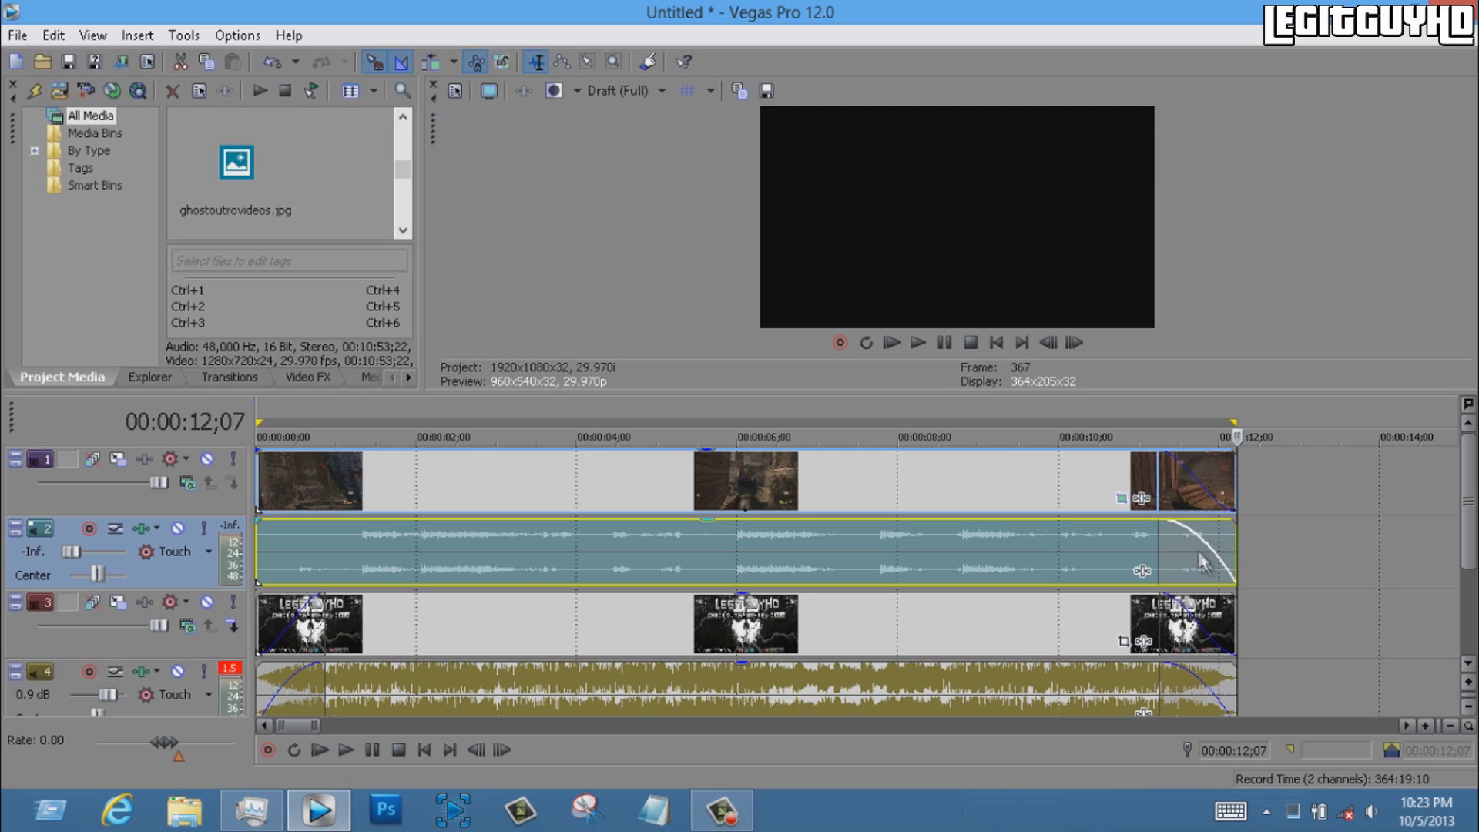
pyautogui.click(1106, 477)
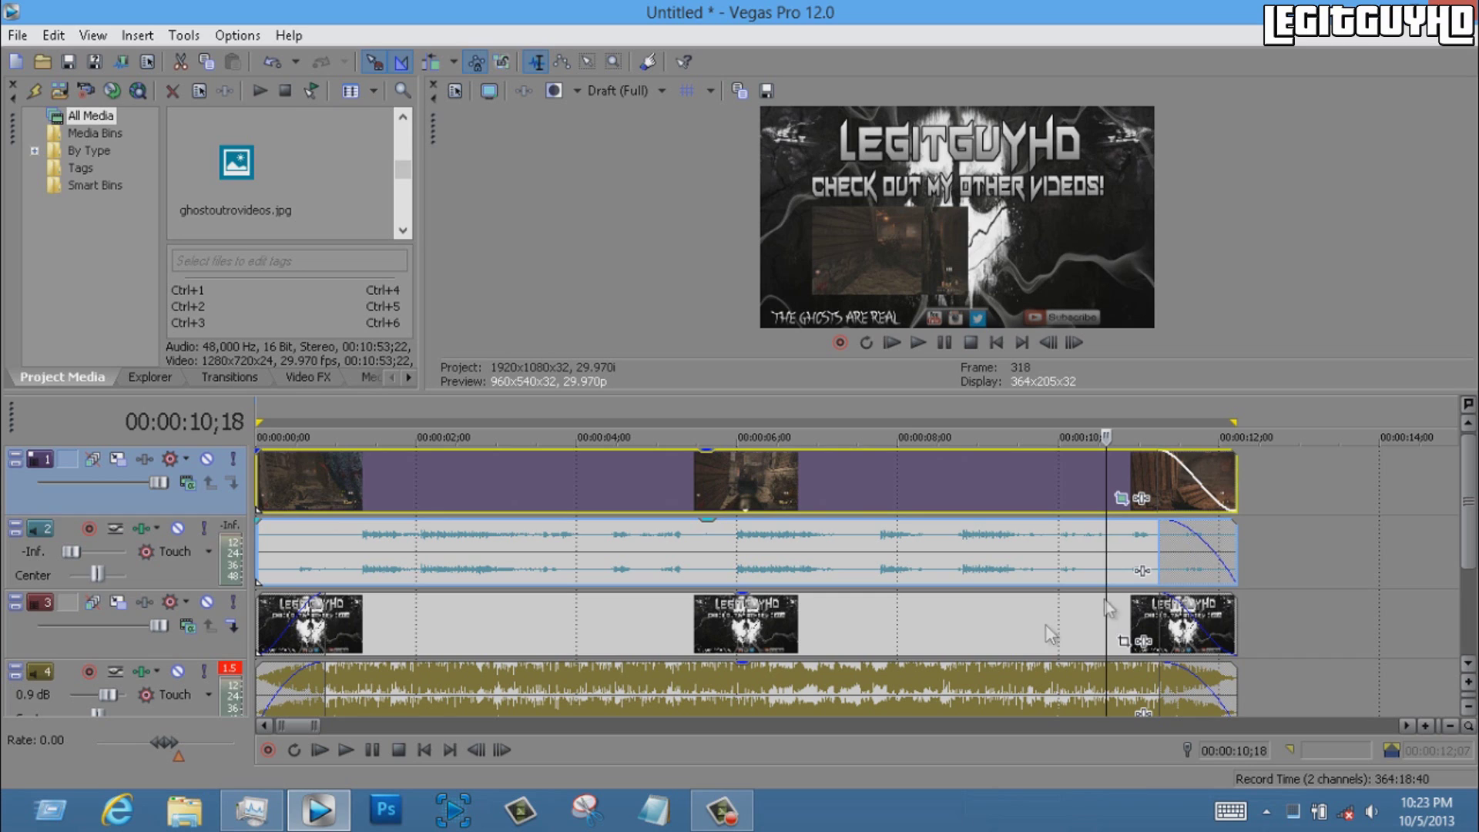
pyautogui.click(343, 750)
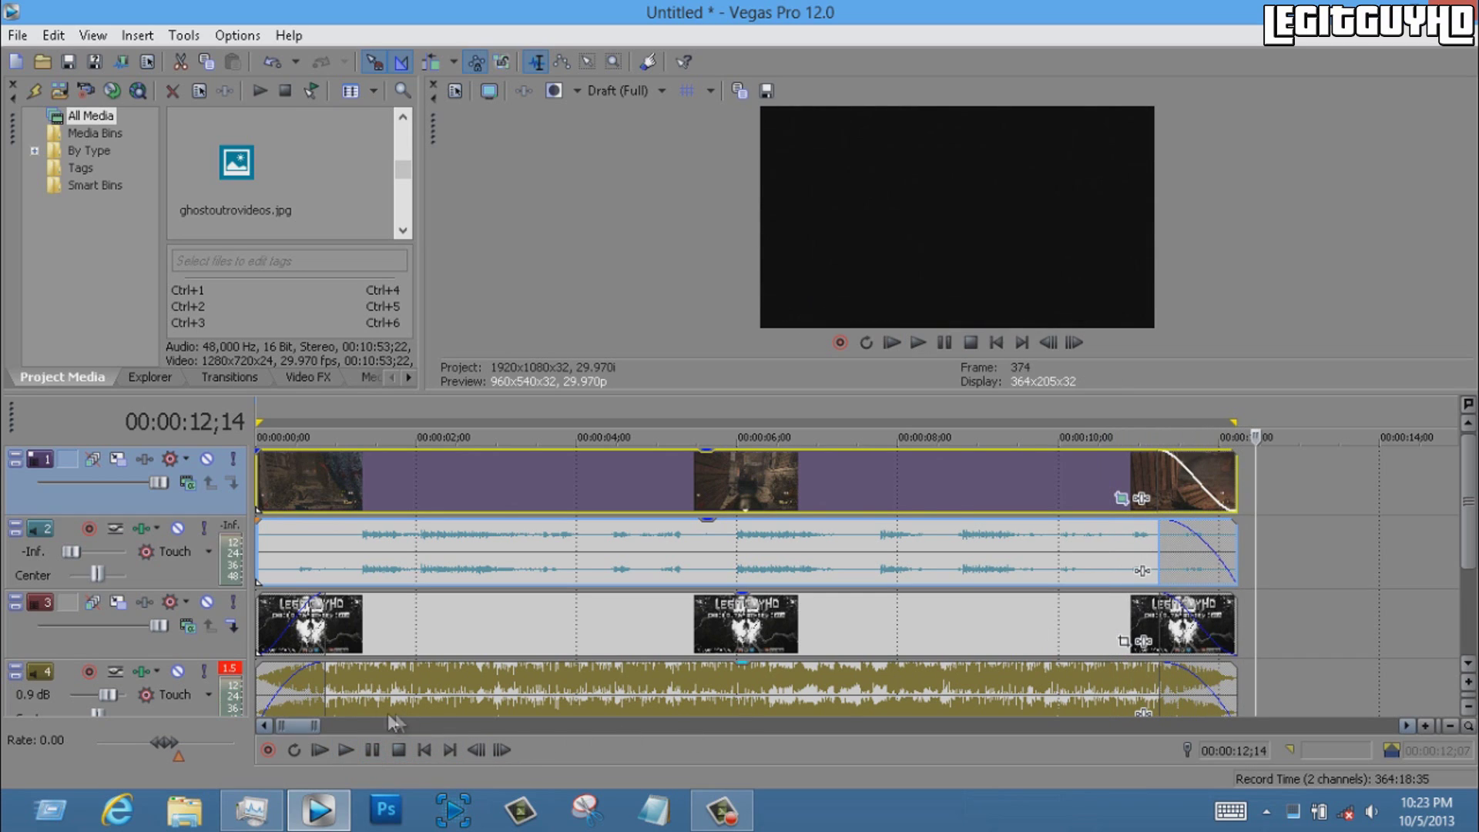
pyautogui.scroll(-5, 659, 594)
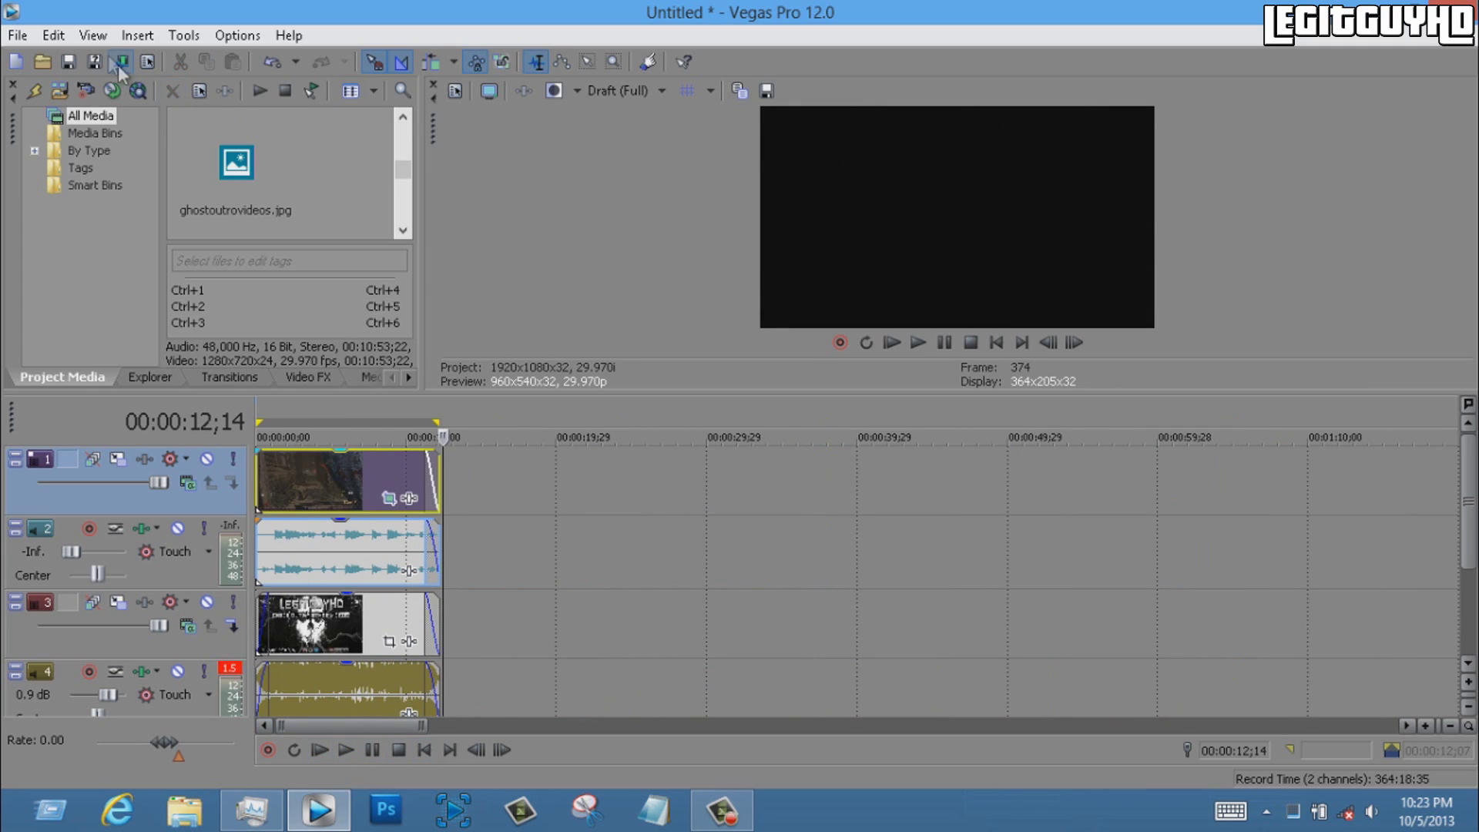
# Set preview quality to Best (Full), then close Render As after choosing BEST RENDER SETTINGS
pyautogui.click(636, 93)
pyautogui.moveTo(592, 202)
pyautogui.click(543, 203)
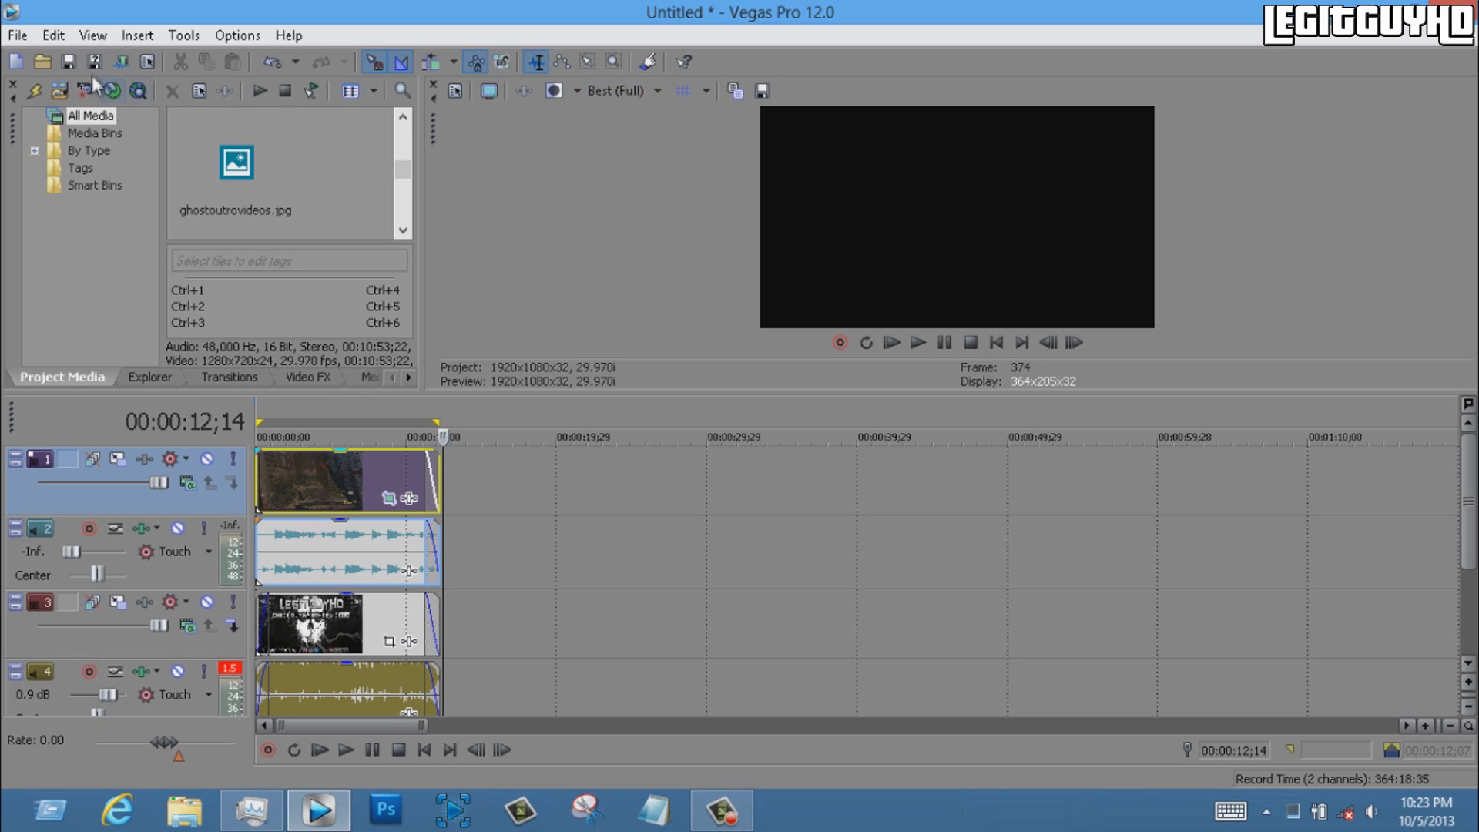
pyautogui.click(118, 61)
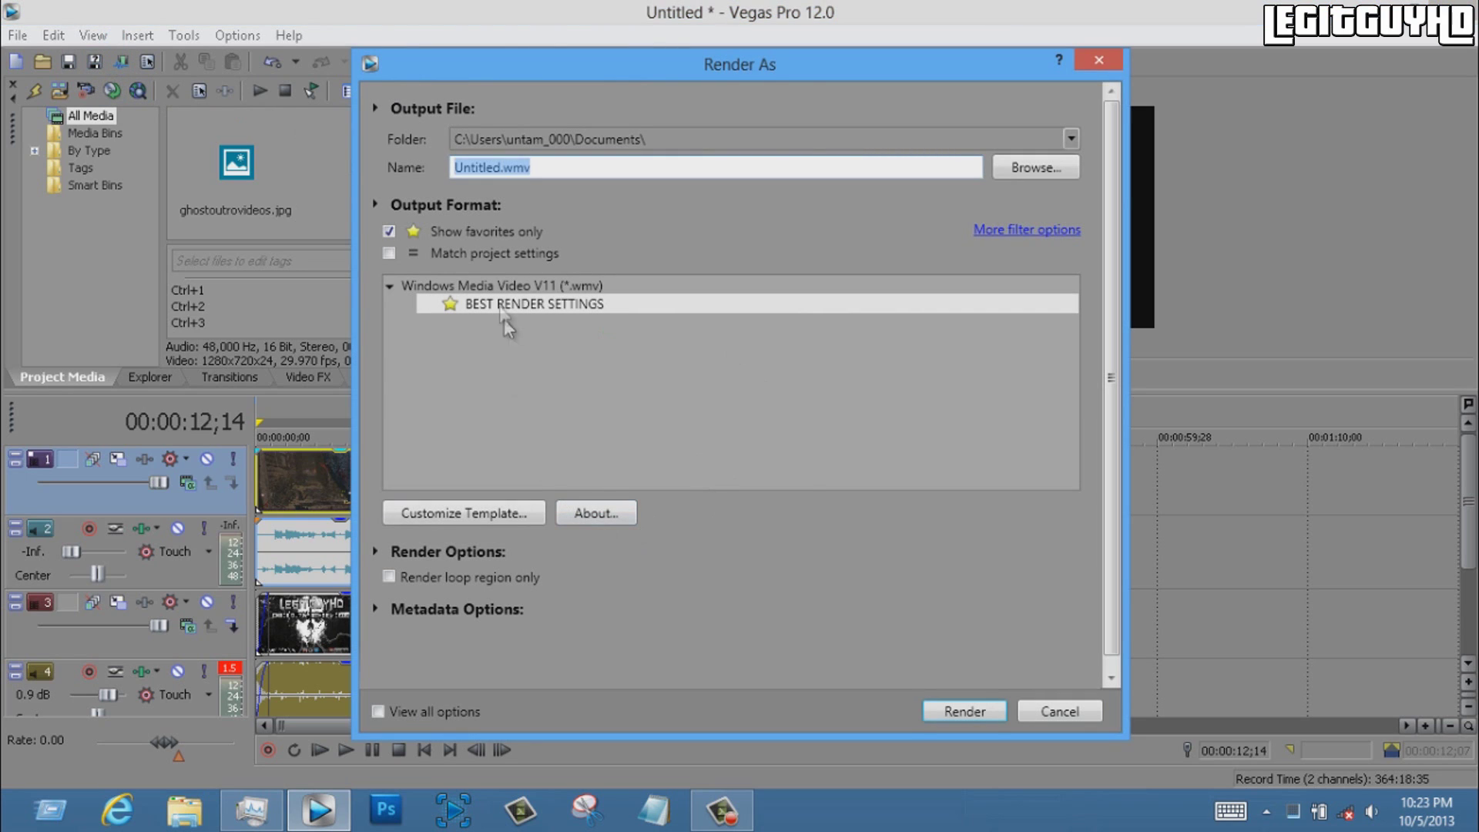
pyautogui.click(500, 304)
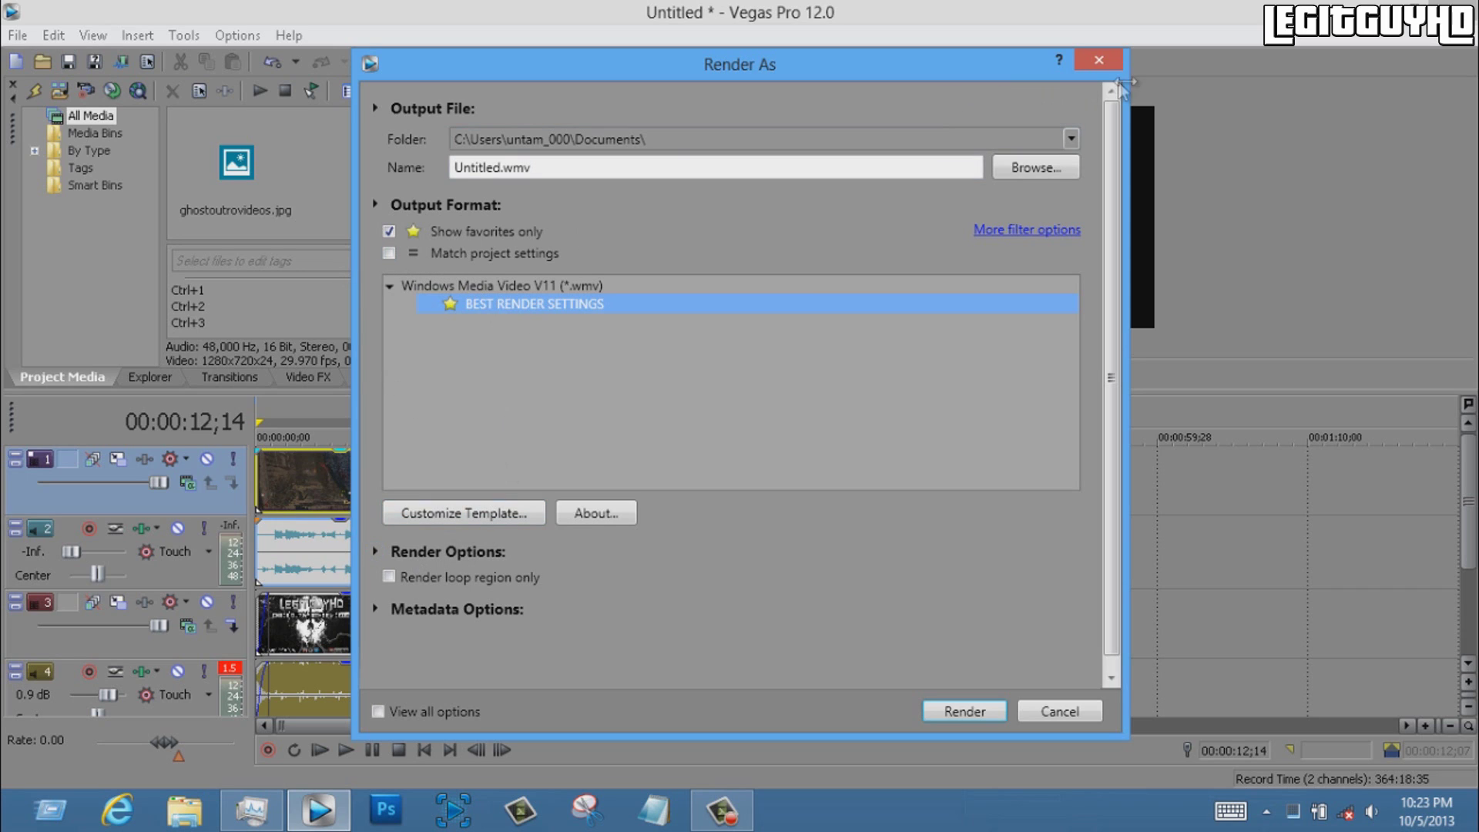
pyautogui.click(1100, 60)
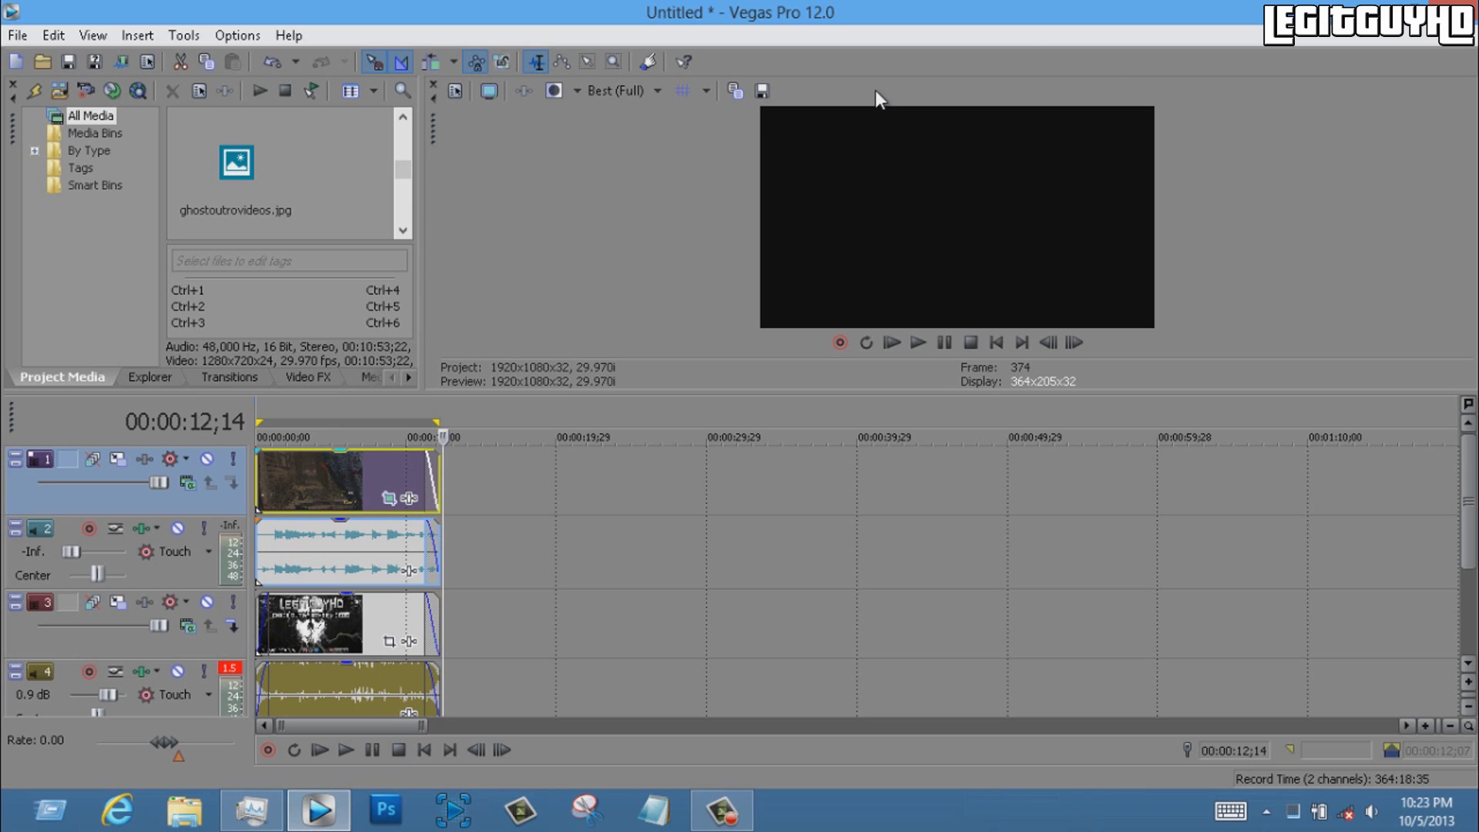